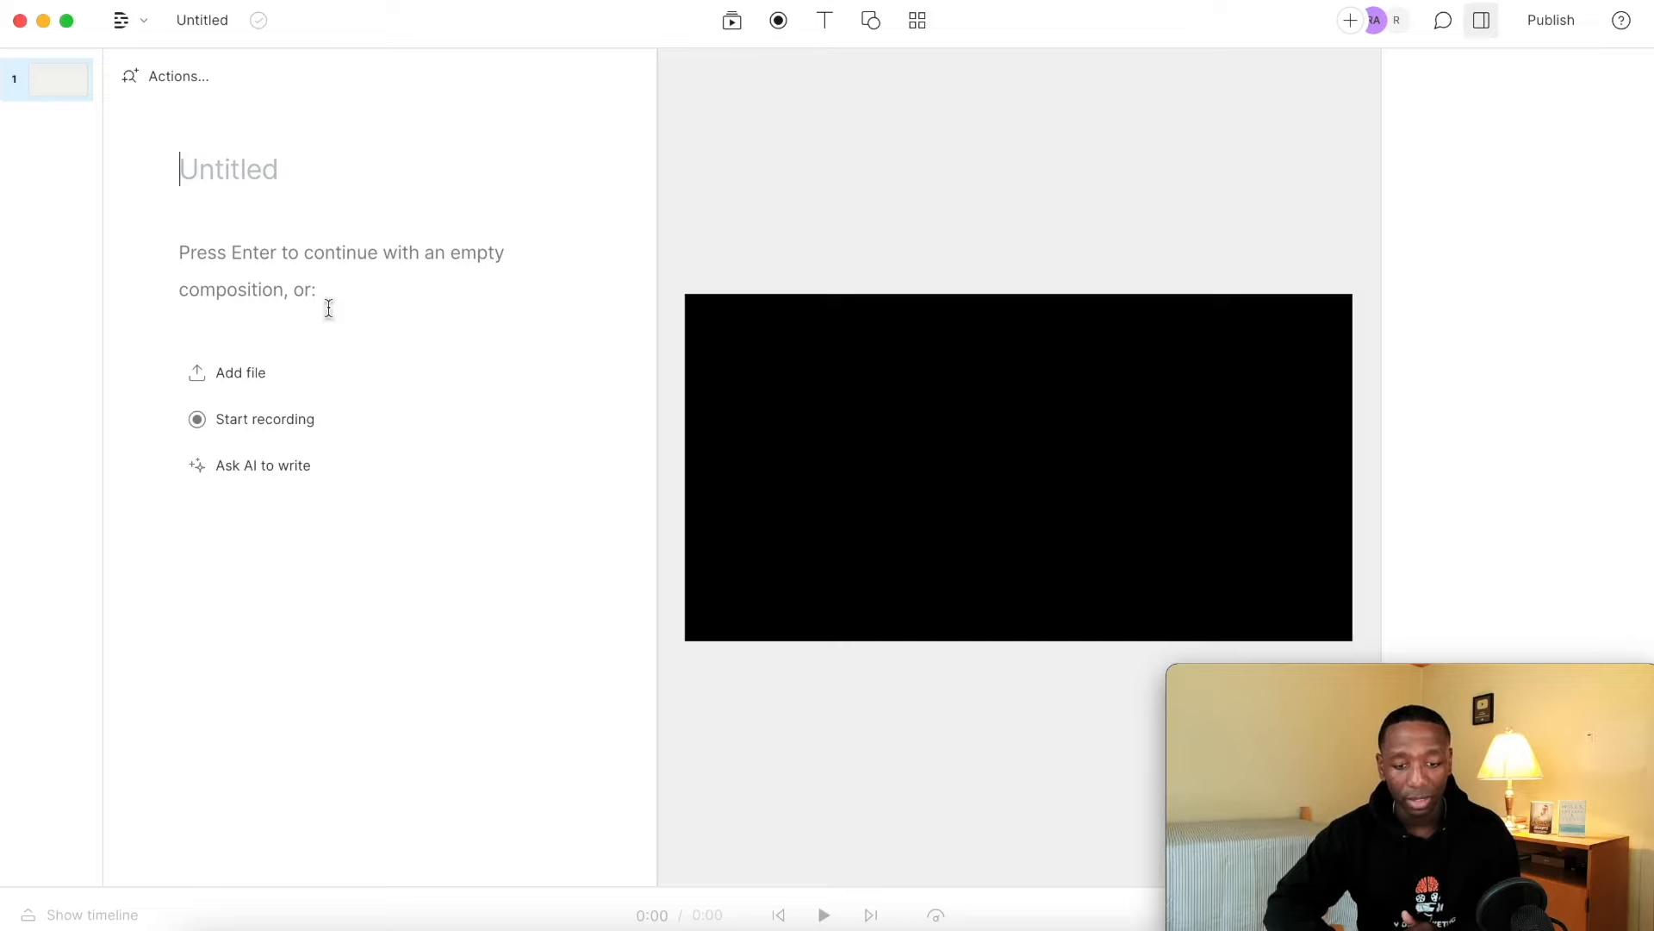
# Import the video "Logitech Streamcam Vs Brio 4k (Which One Is Really Better_).mp4" from the home folder into the project.
pyautogui.click(243, 374)
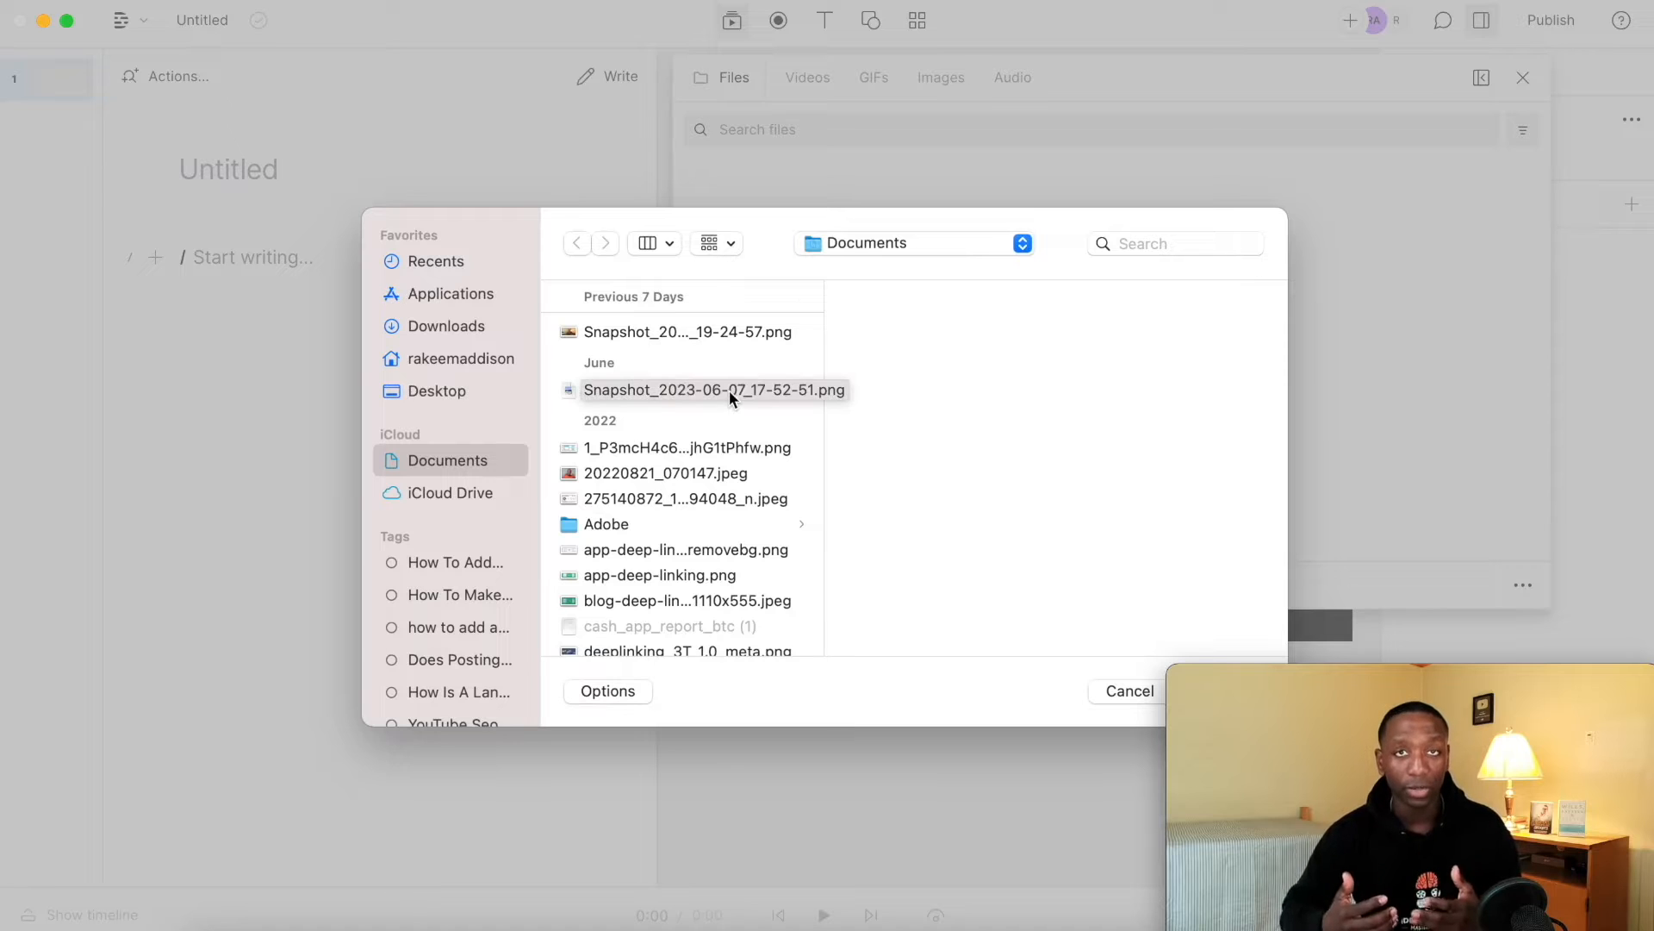
pyautogui.click(436, 392)
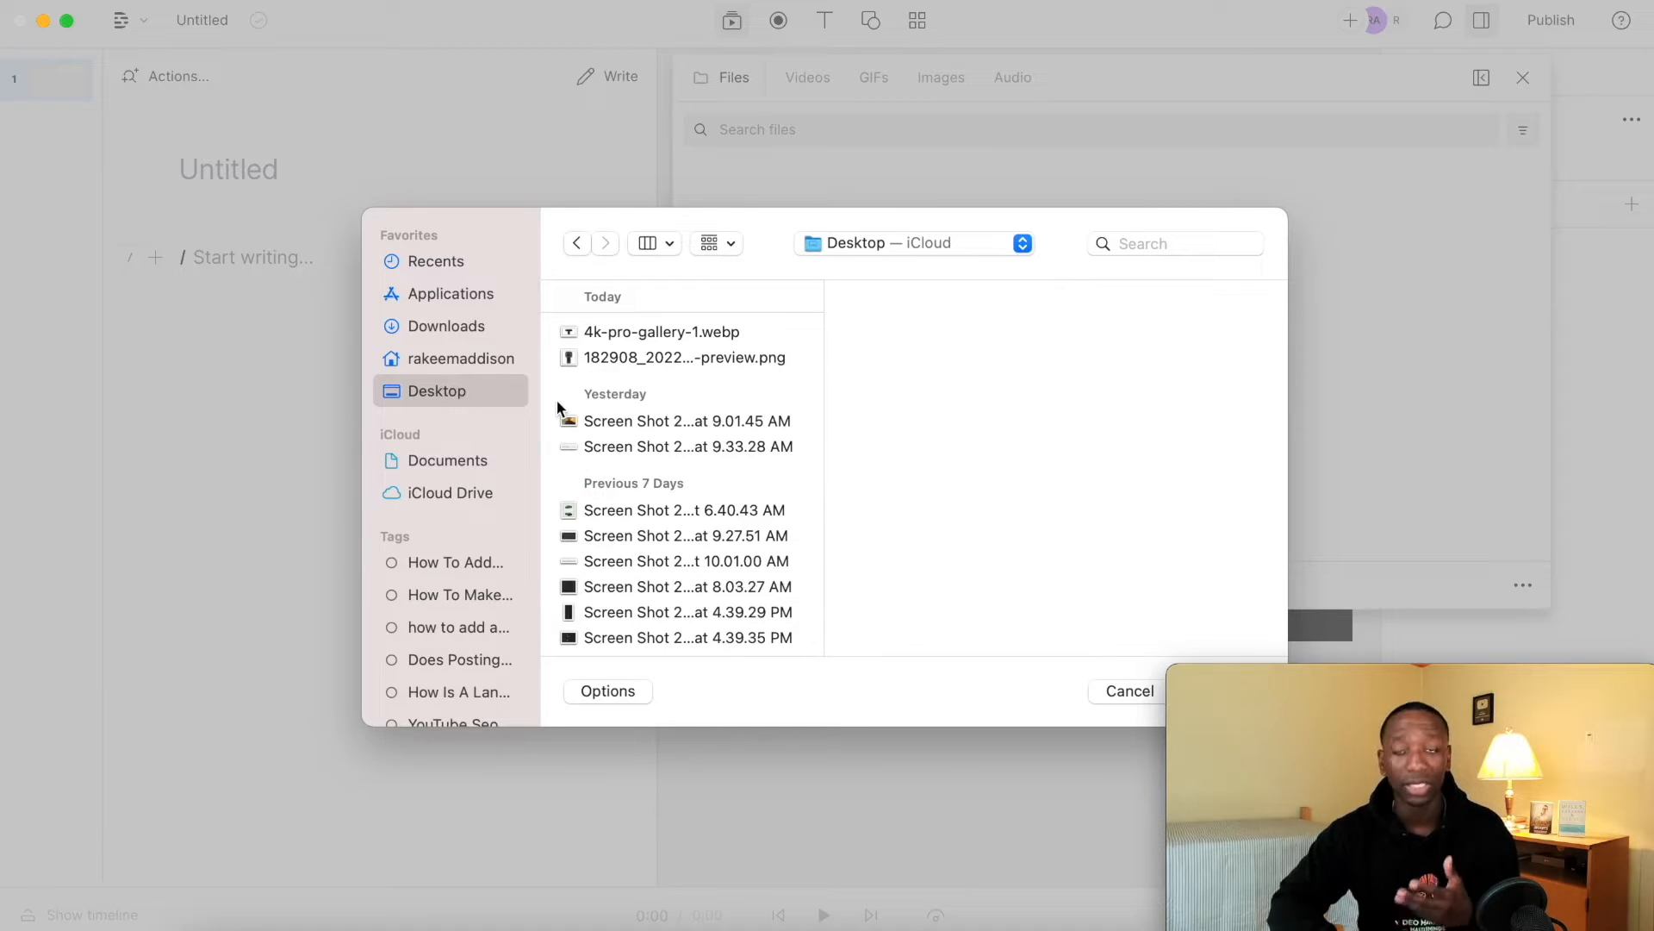
pyautogui.click(479, 359)
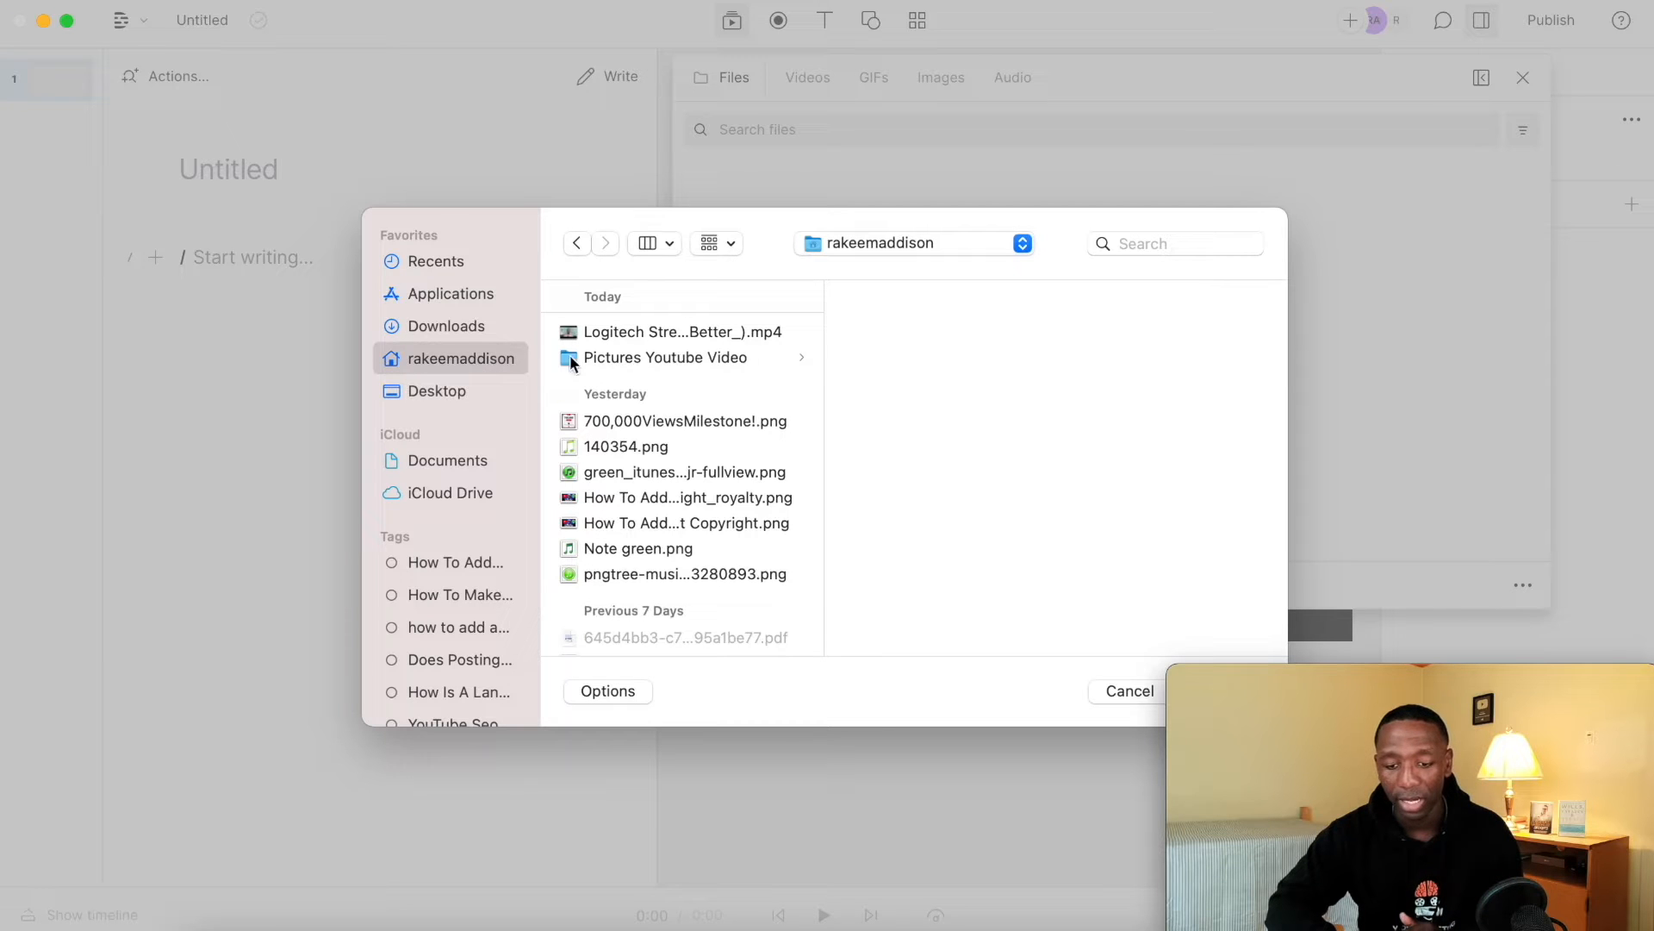
pyautogui.doubleClick(711, 333)
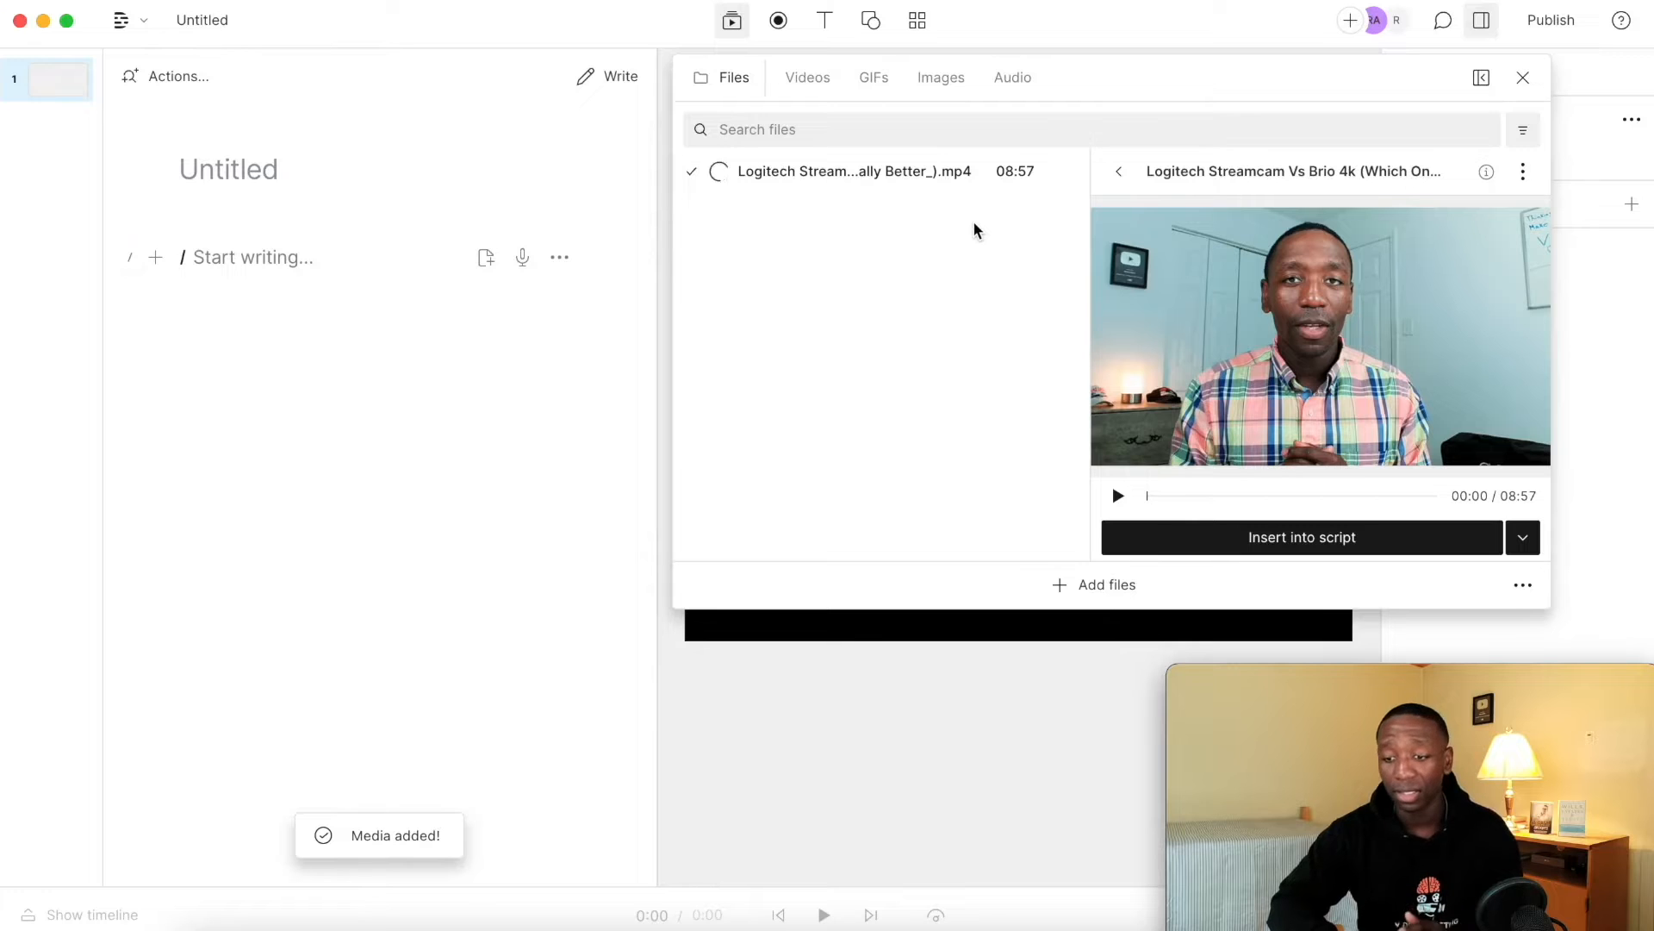
# Insert the imported Logitech comparison video into the script and transcribe it in English.
pyautogui.click(1275, 541)
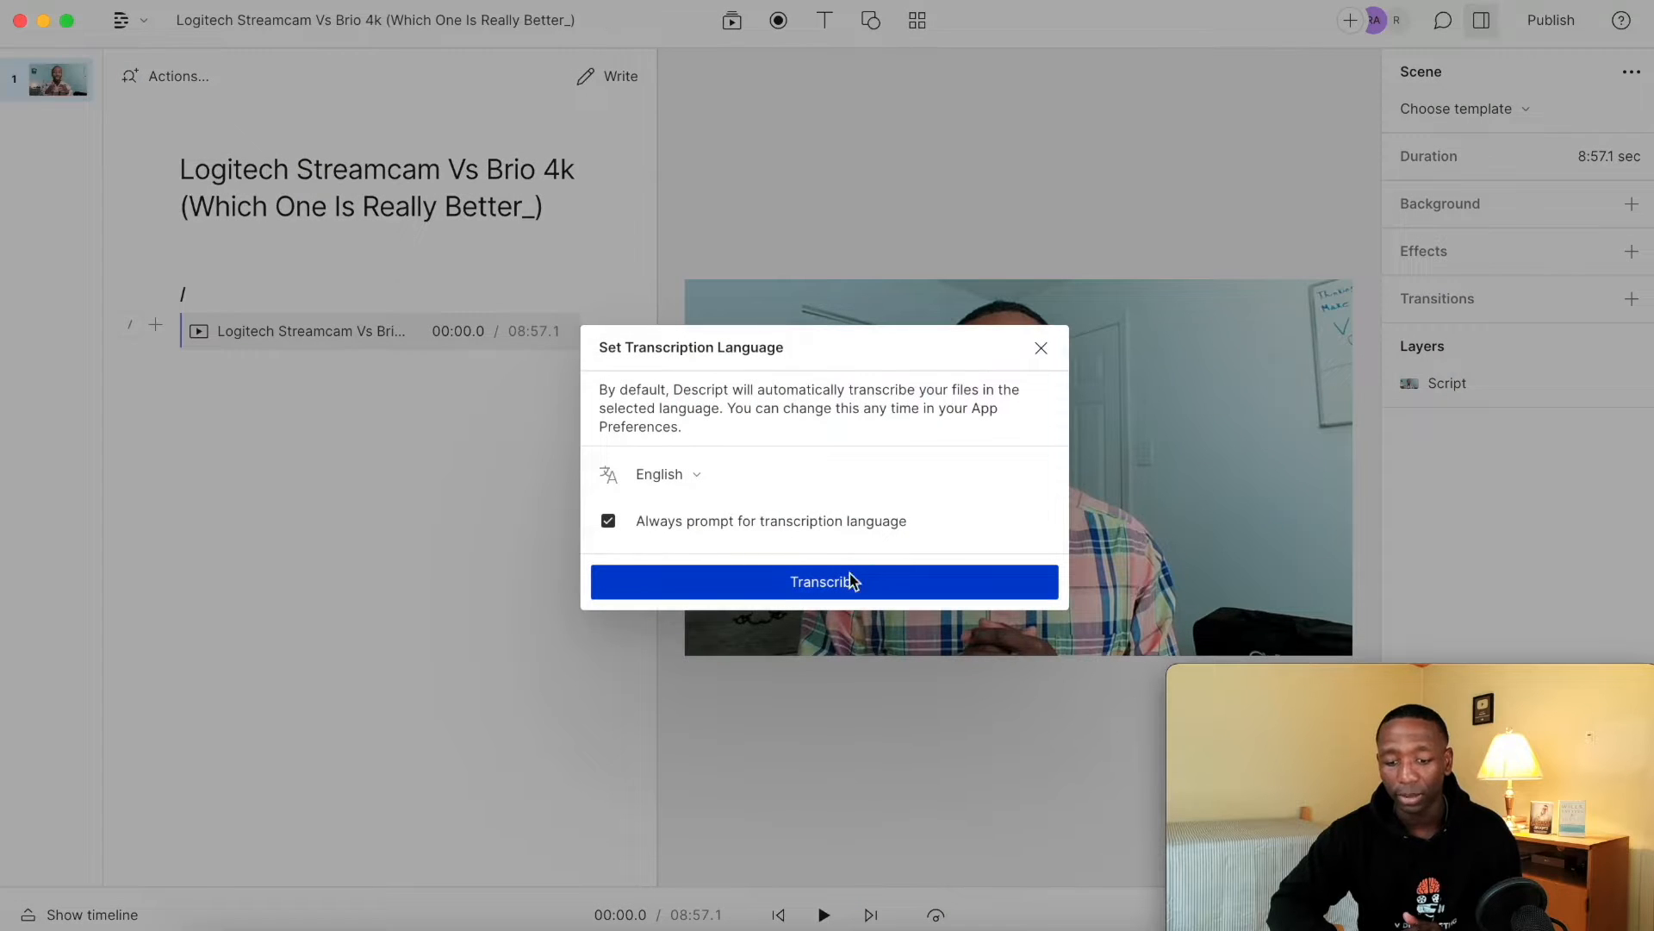
pyautogui.click(826, 586)
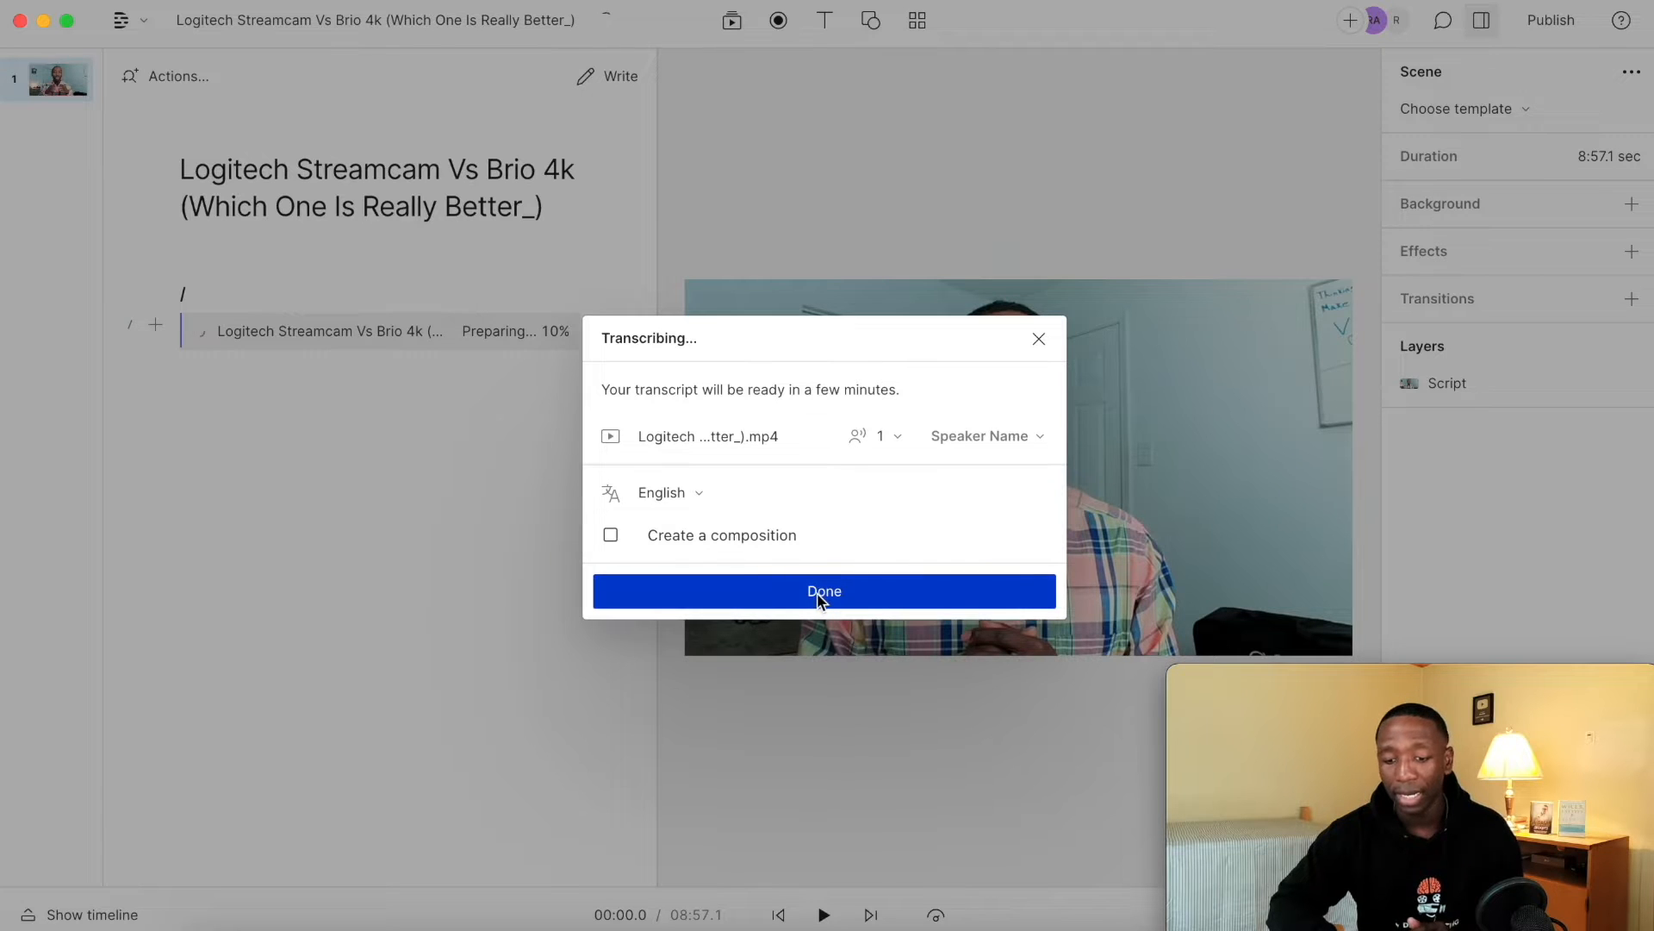
pyautogui.click(820, 592)
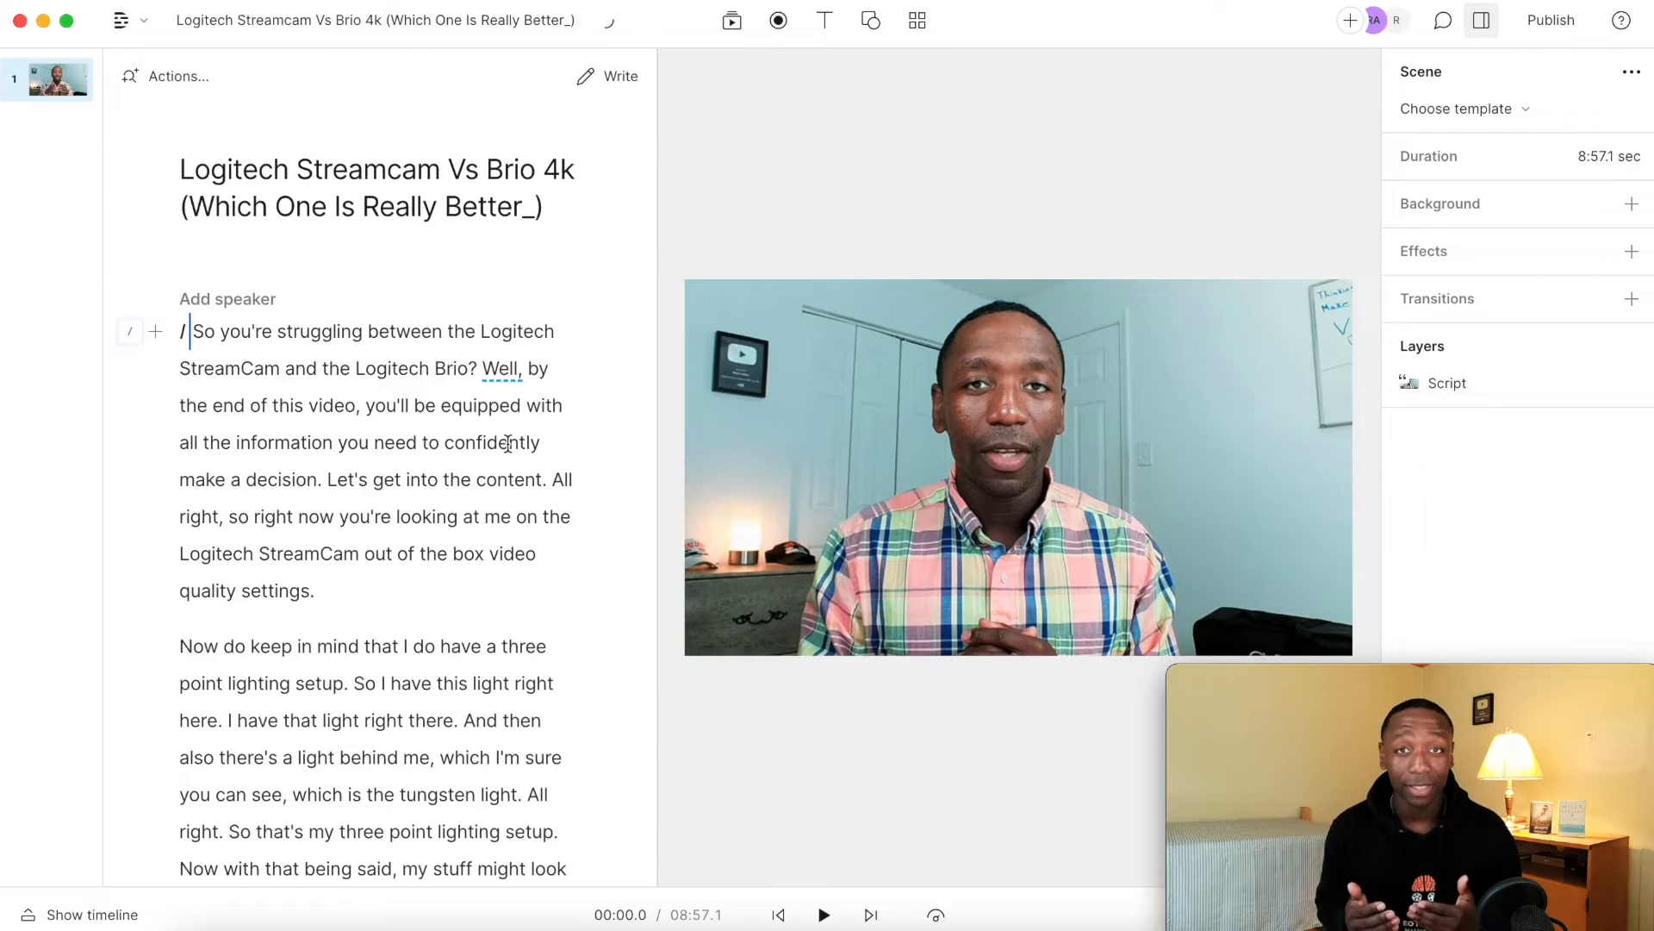
# Split the script's first paragraph so that a new one starts at "All right, so right now".
pyautogui.scroll(-8, 288, 461)
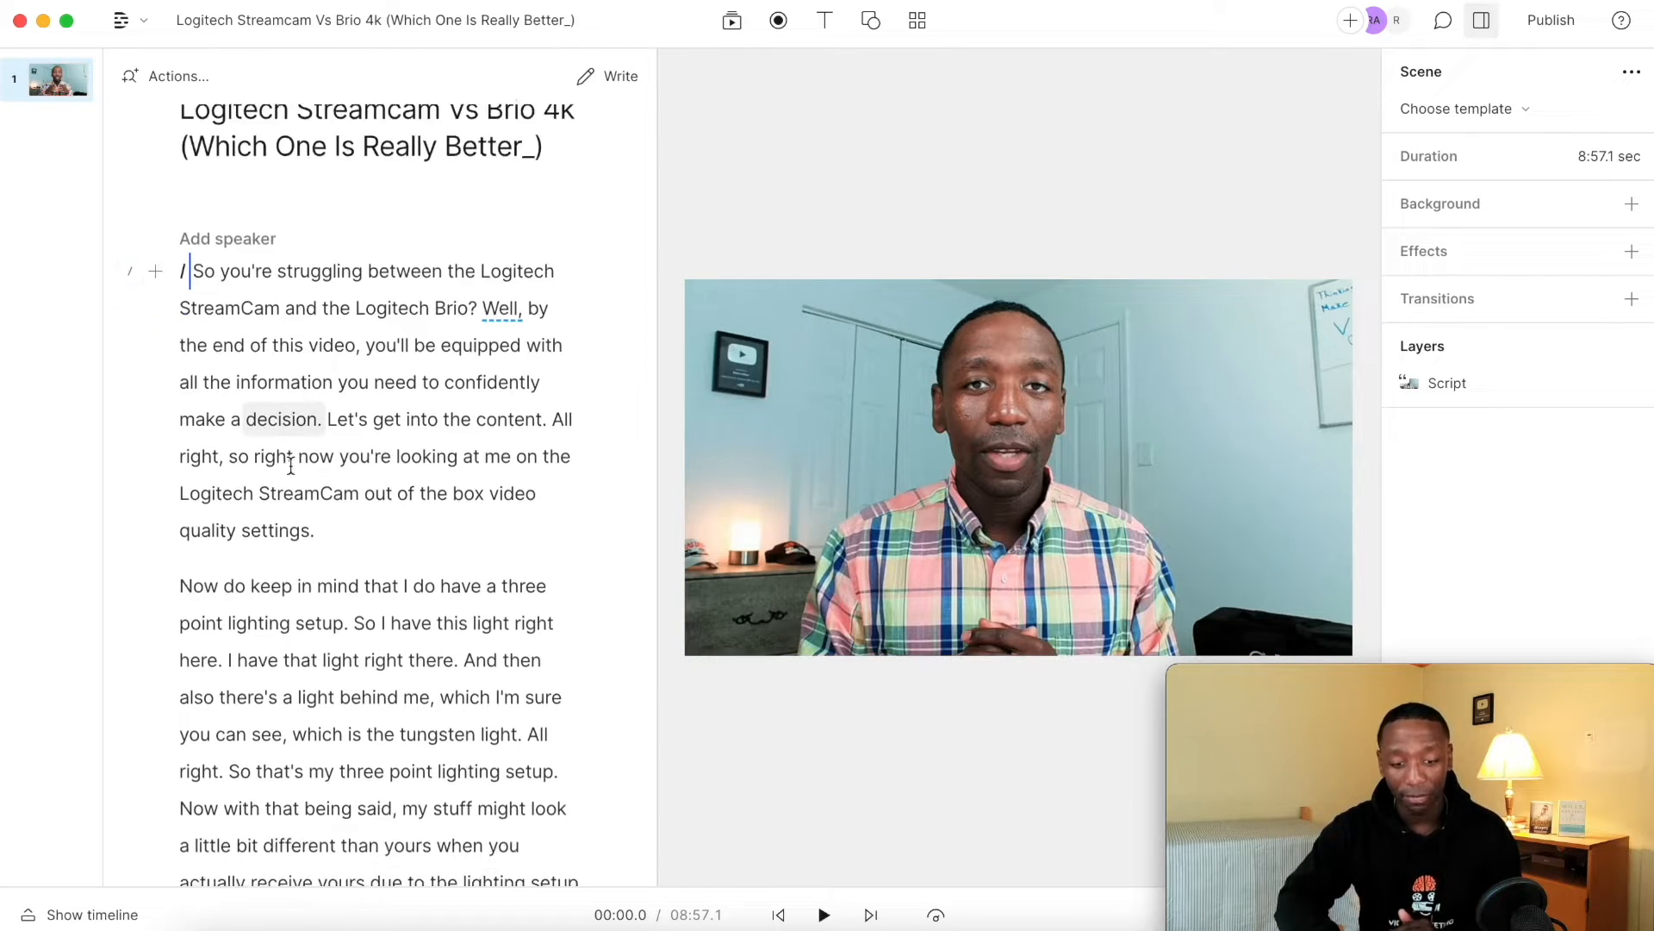
pyautogui.scroll(-7, 290, 465)
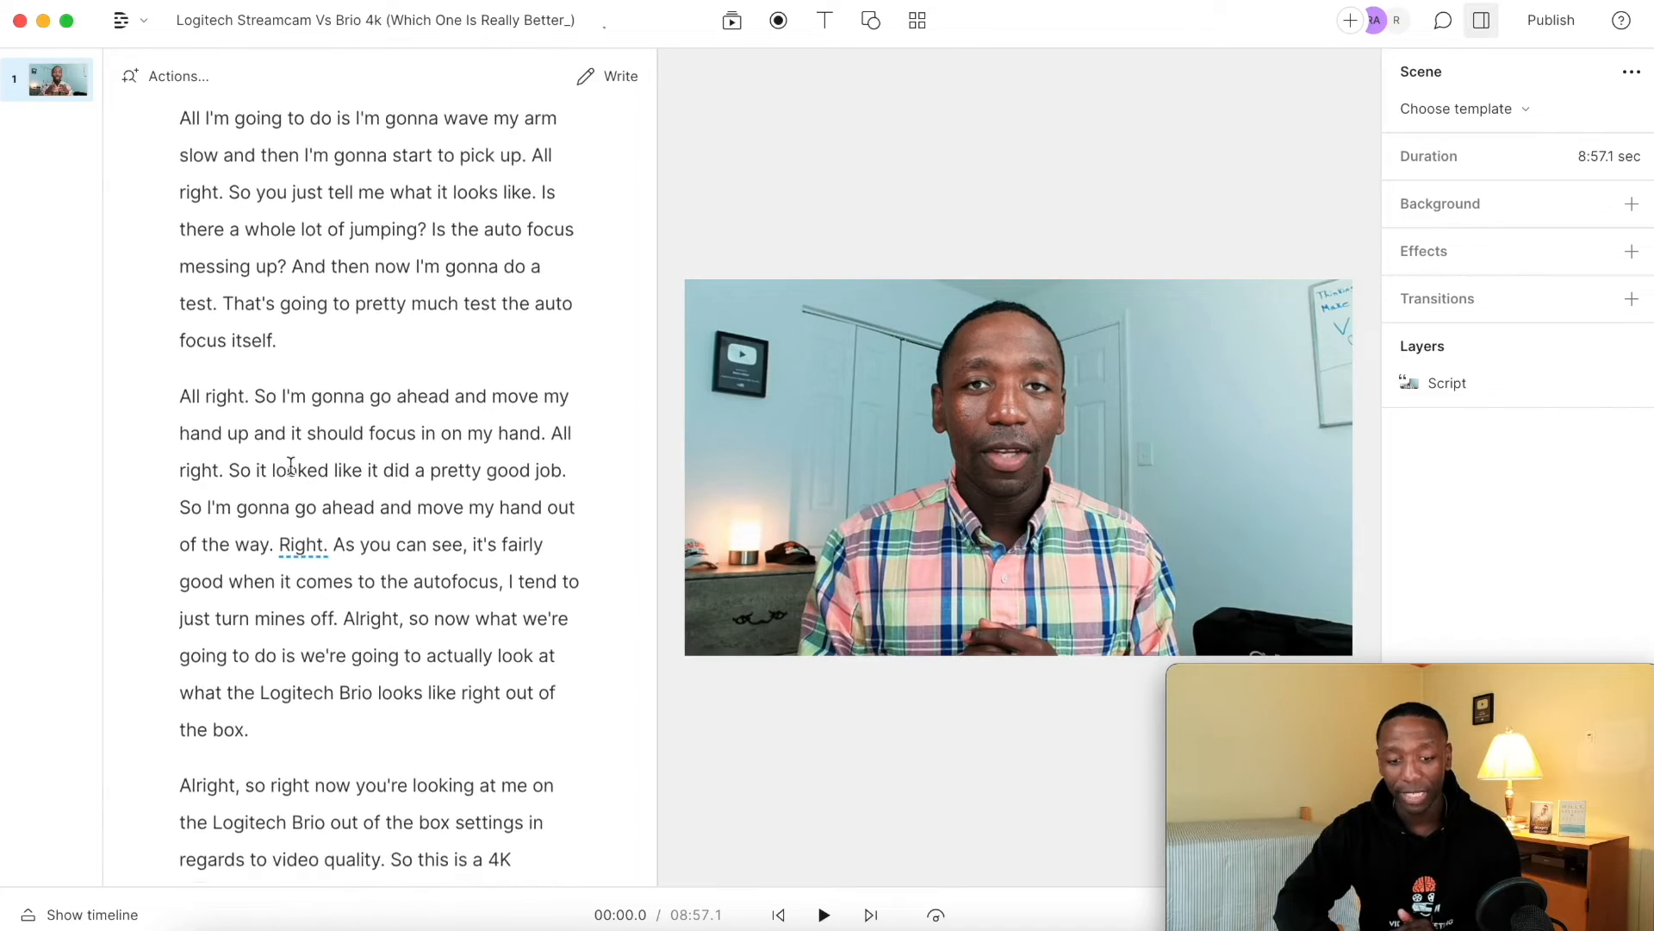
pyautogui.scroll(15, 290, 466)
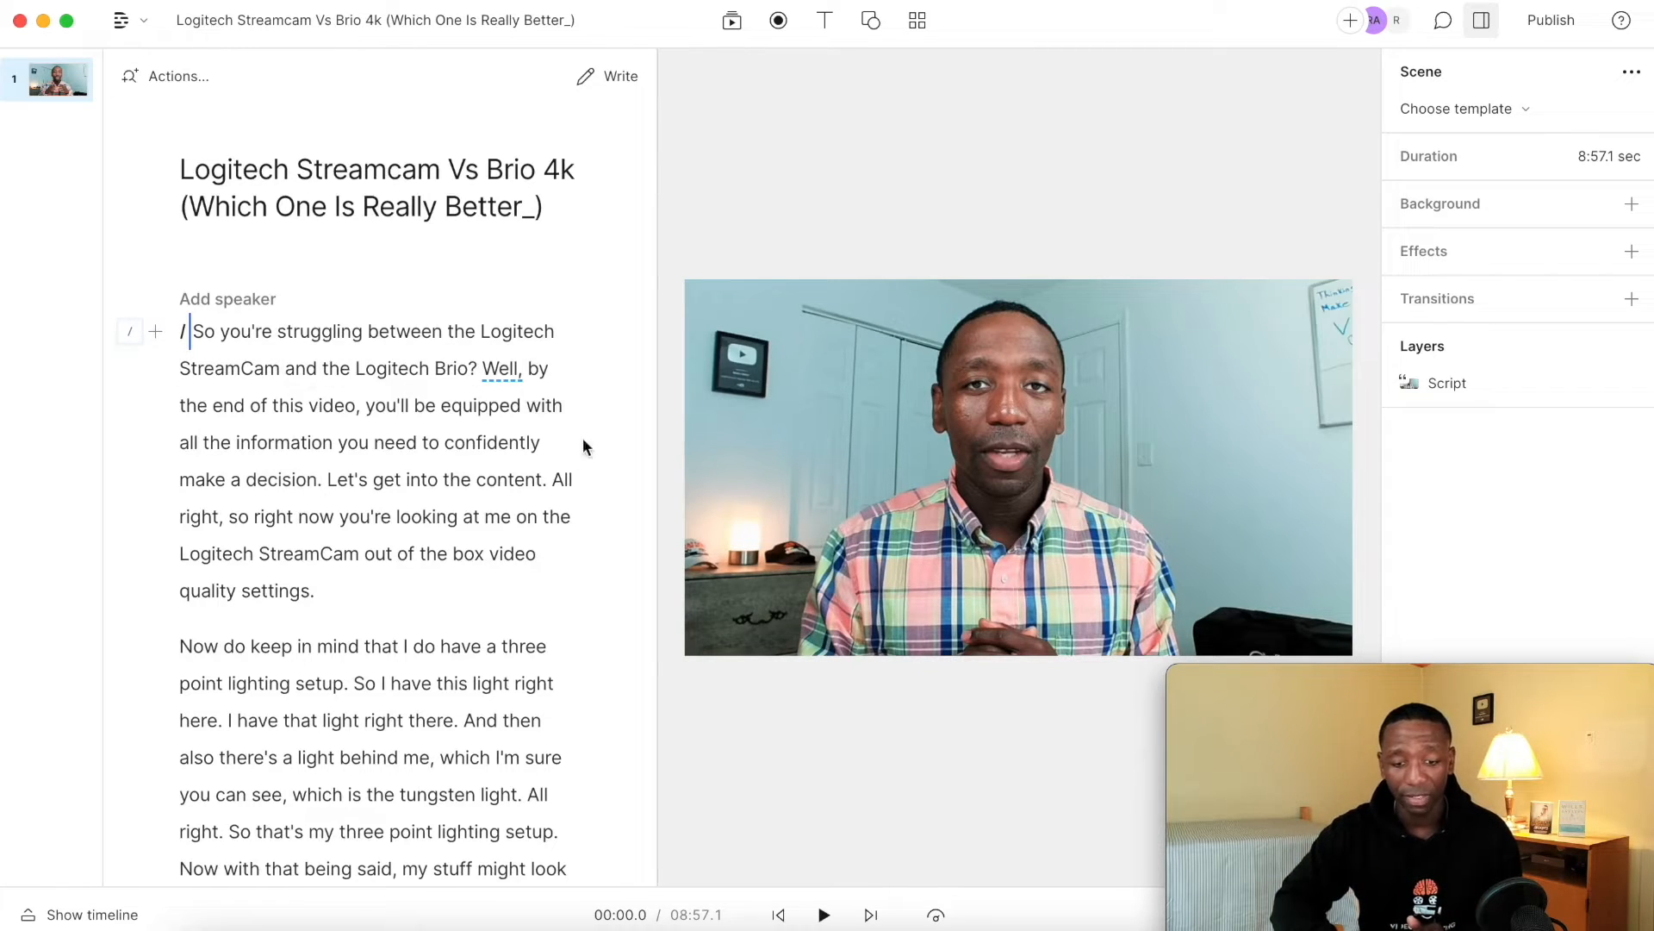
pyautogui.click(552, 481)
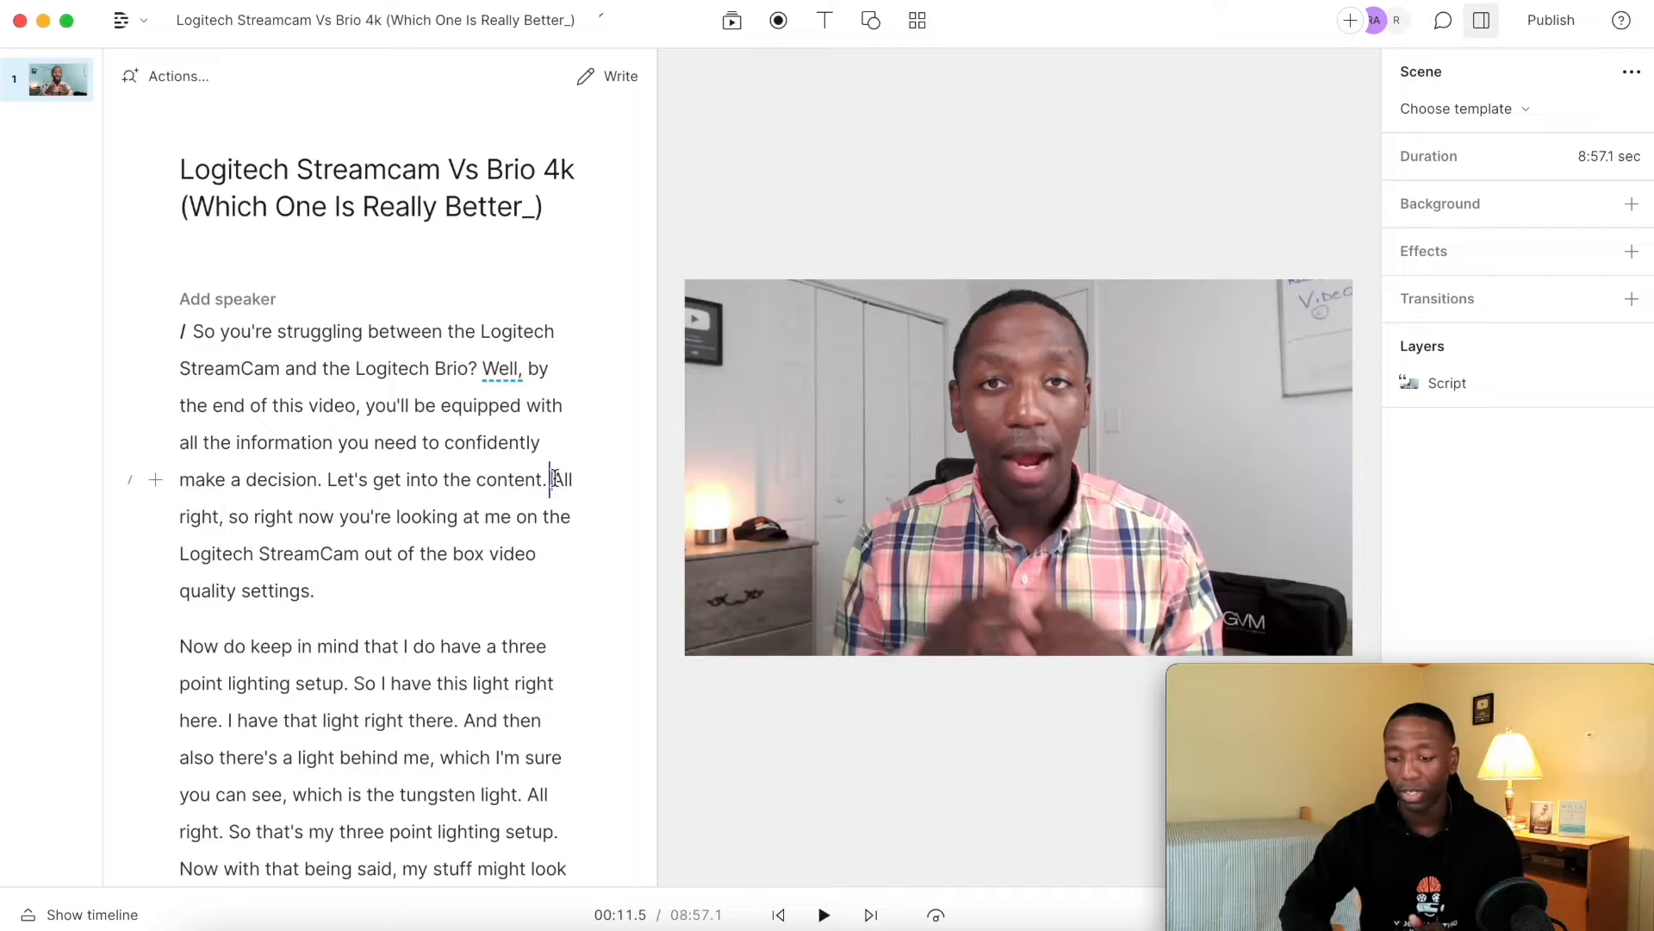
pyautogui.press('Return')
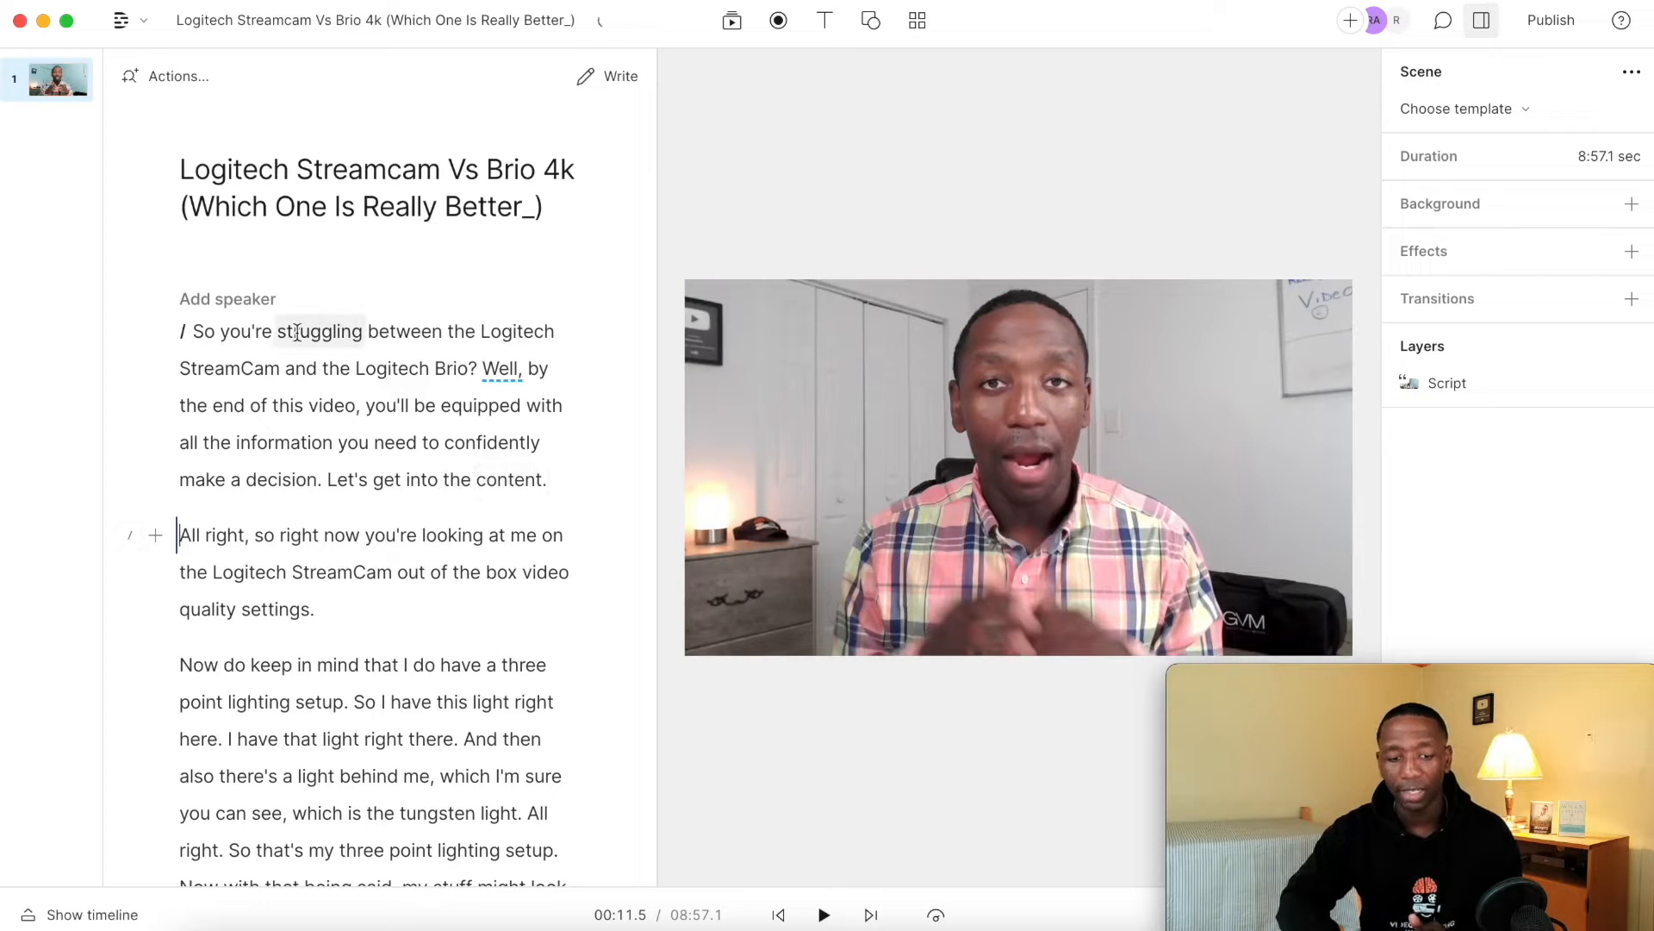
# Add scene breaks in the opening paragraph before "the Logitech StreamCam" and before "Well,".
pyautogui.click(197, 334)
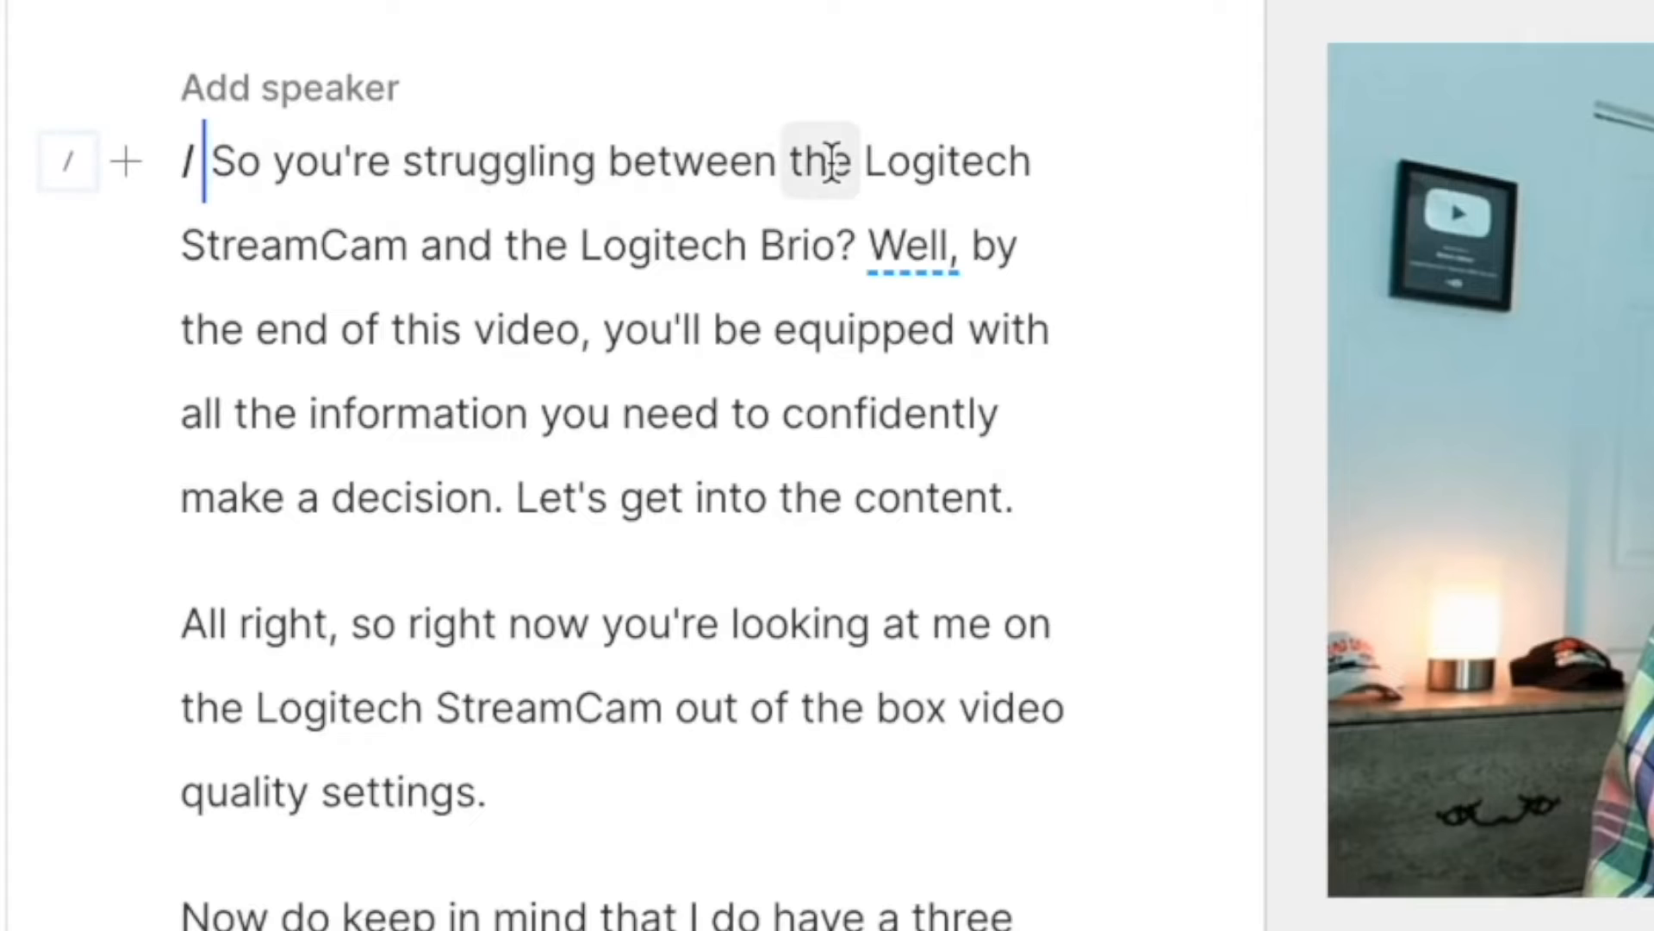
pyautogui.click(786, 157)
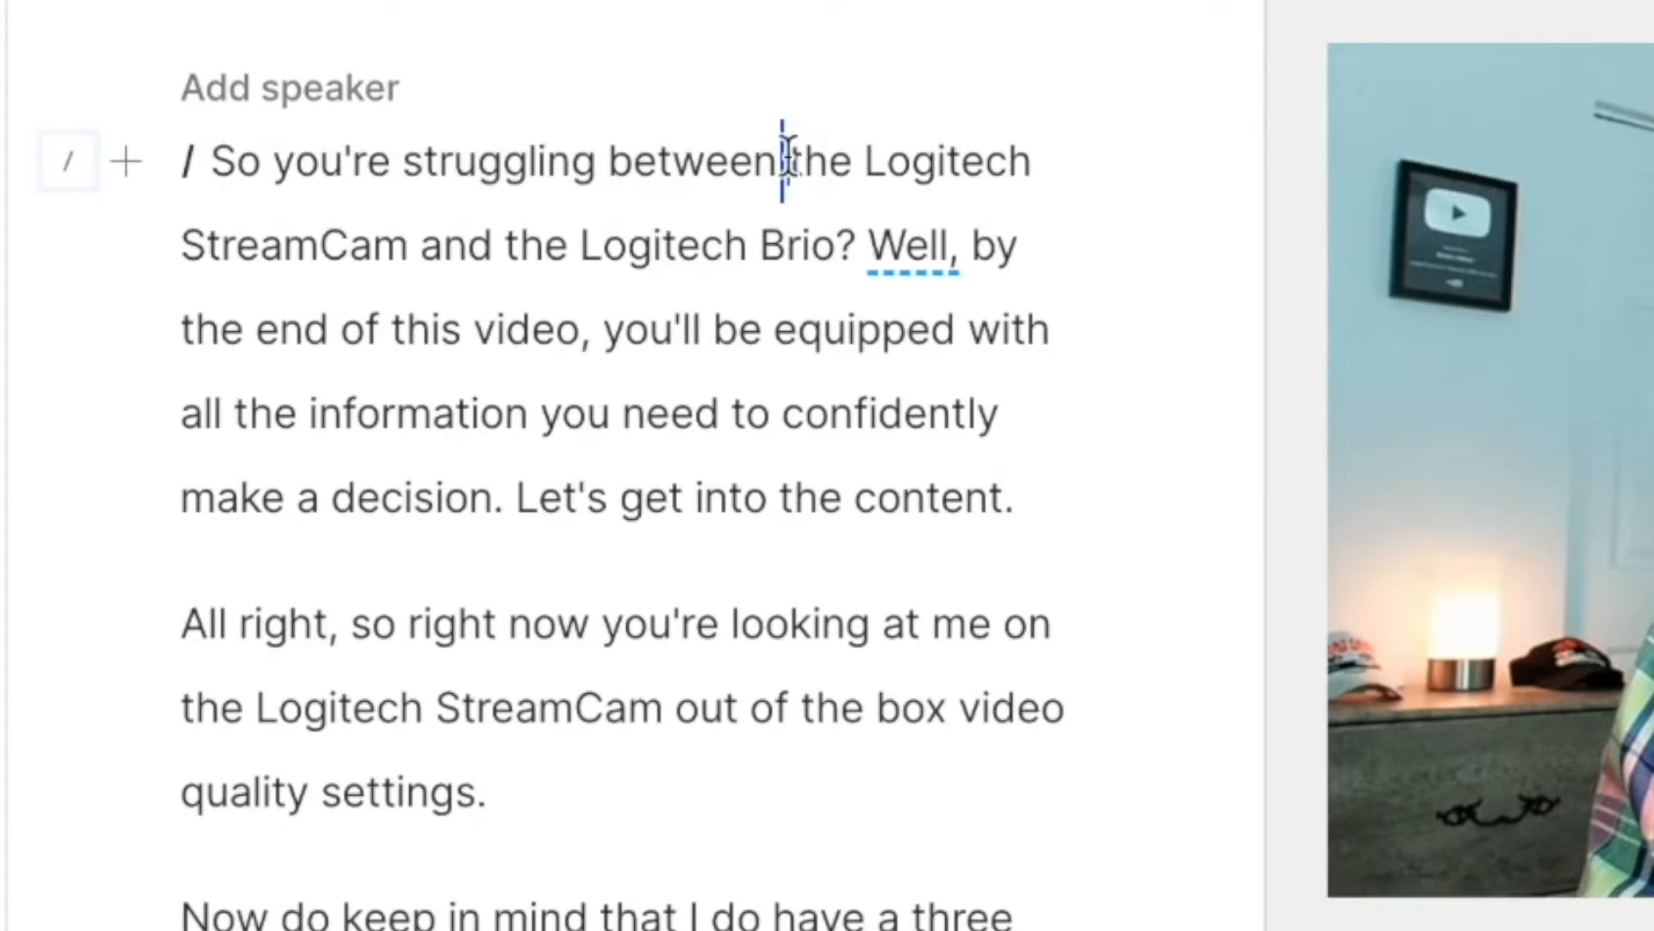
pyautogui.write('/')
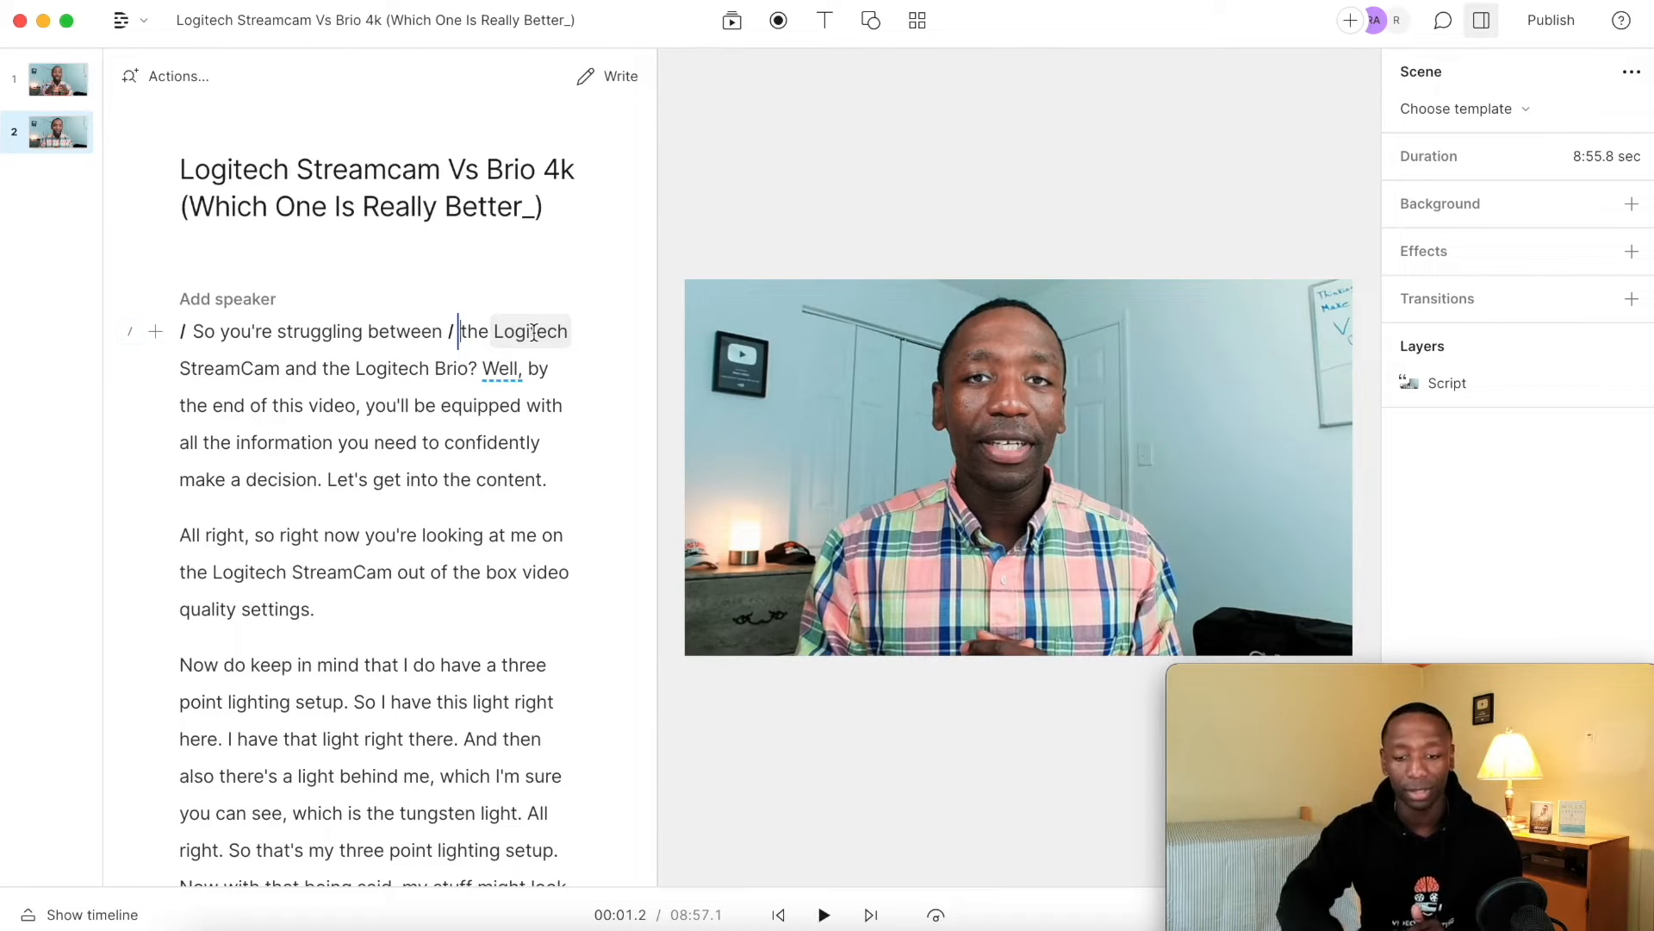
pyautogui.click(480, 360)
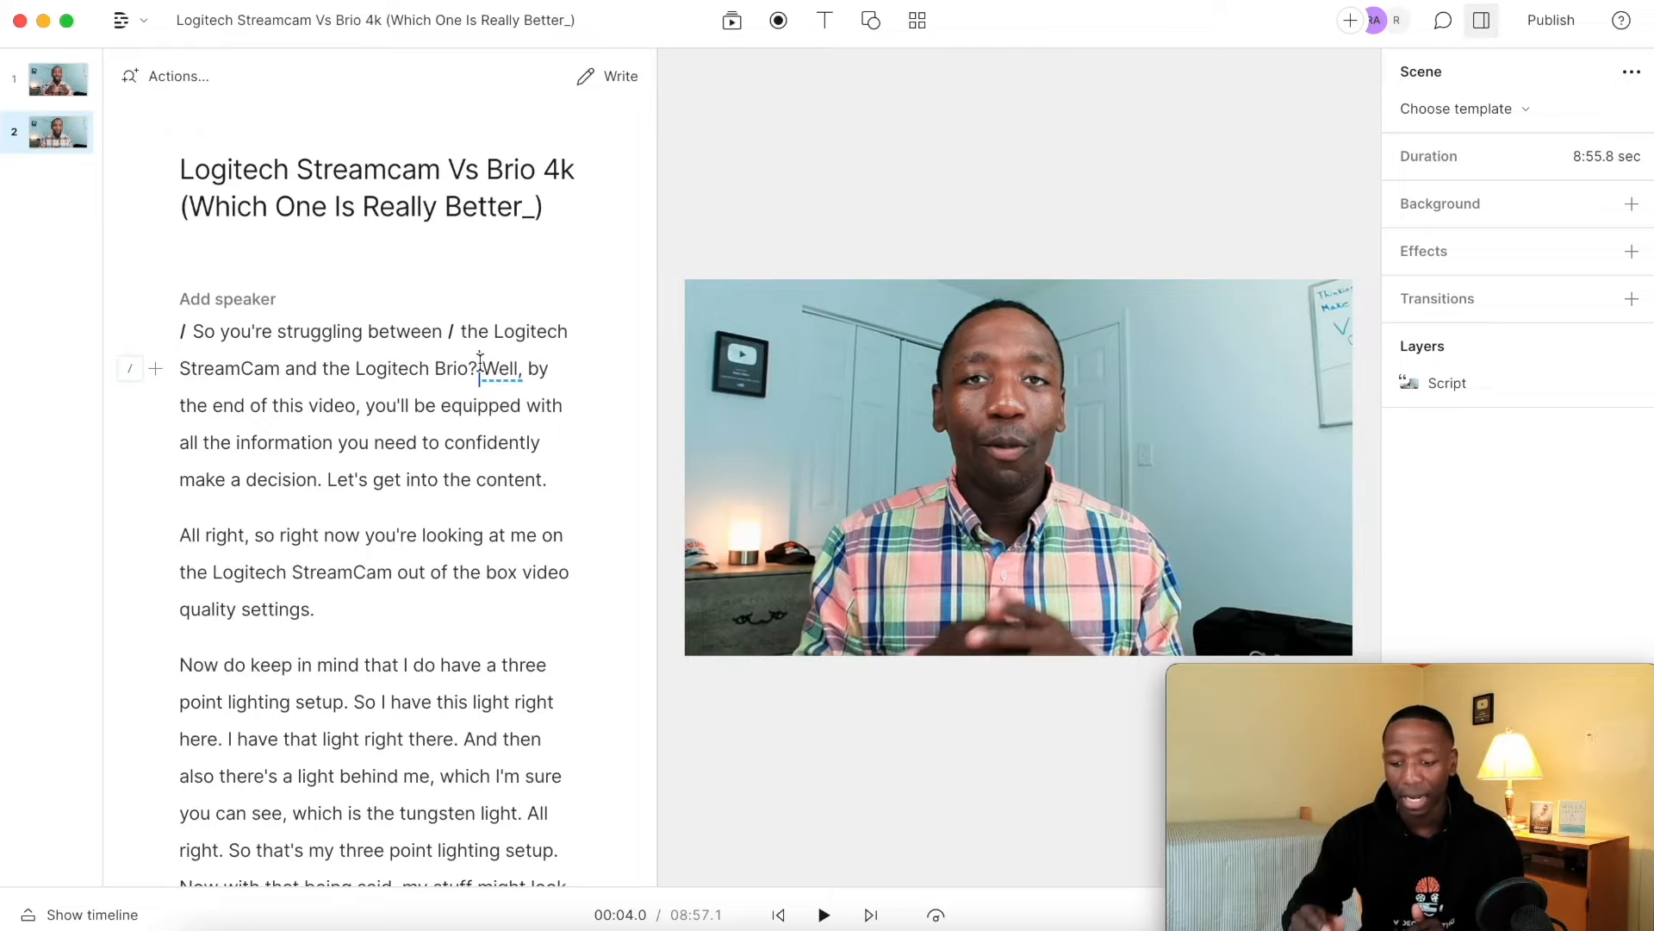
pyautogui.write('/')
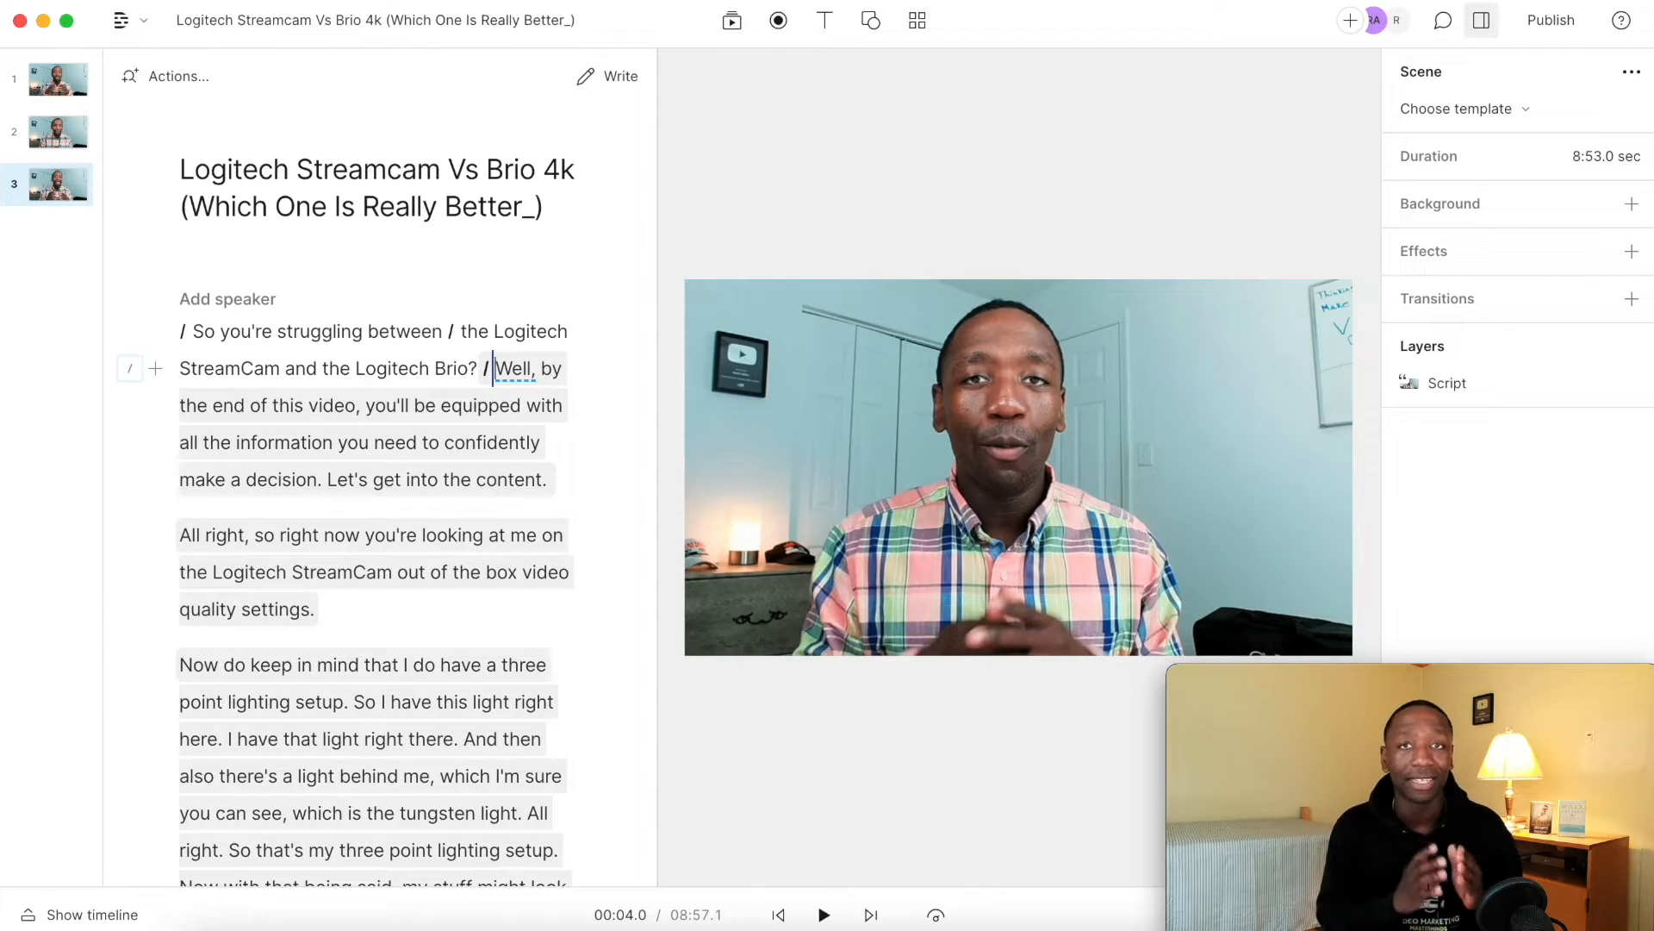
# With the second scene selected, import 4k-pro-gallery-1.webp and 182908_2022-removebg-preview.png from the Desktop into the media library.
pyautogui.click(462, 331)
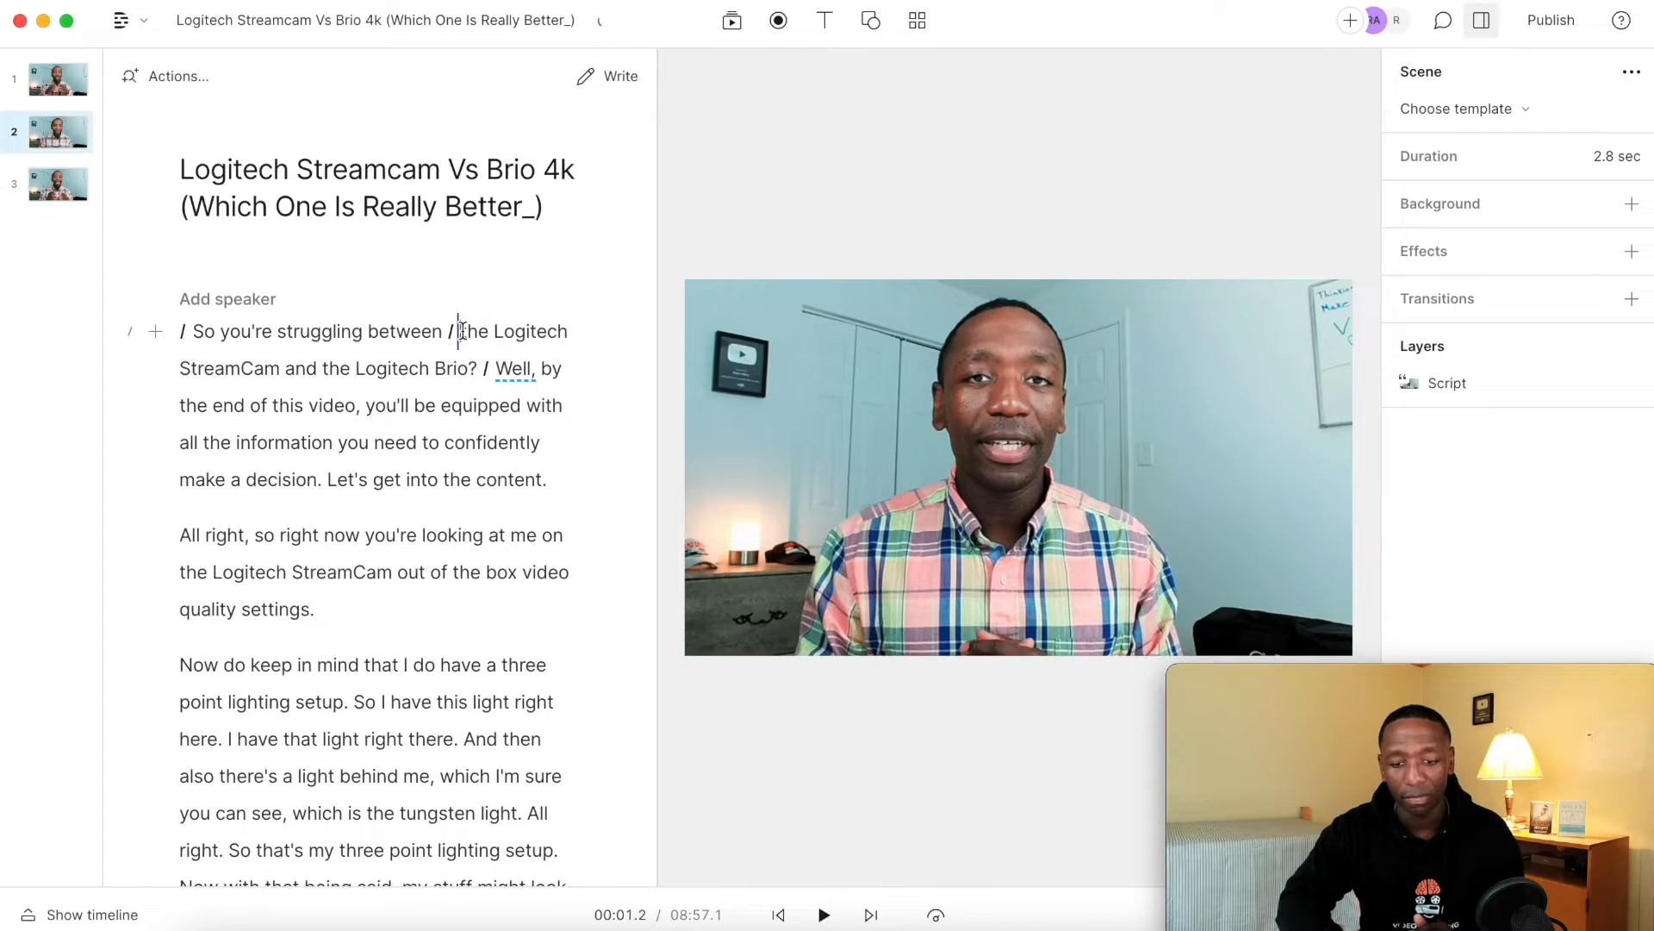
pyautogui.click(732, 23)
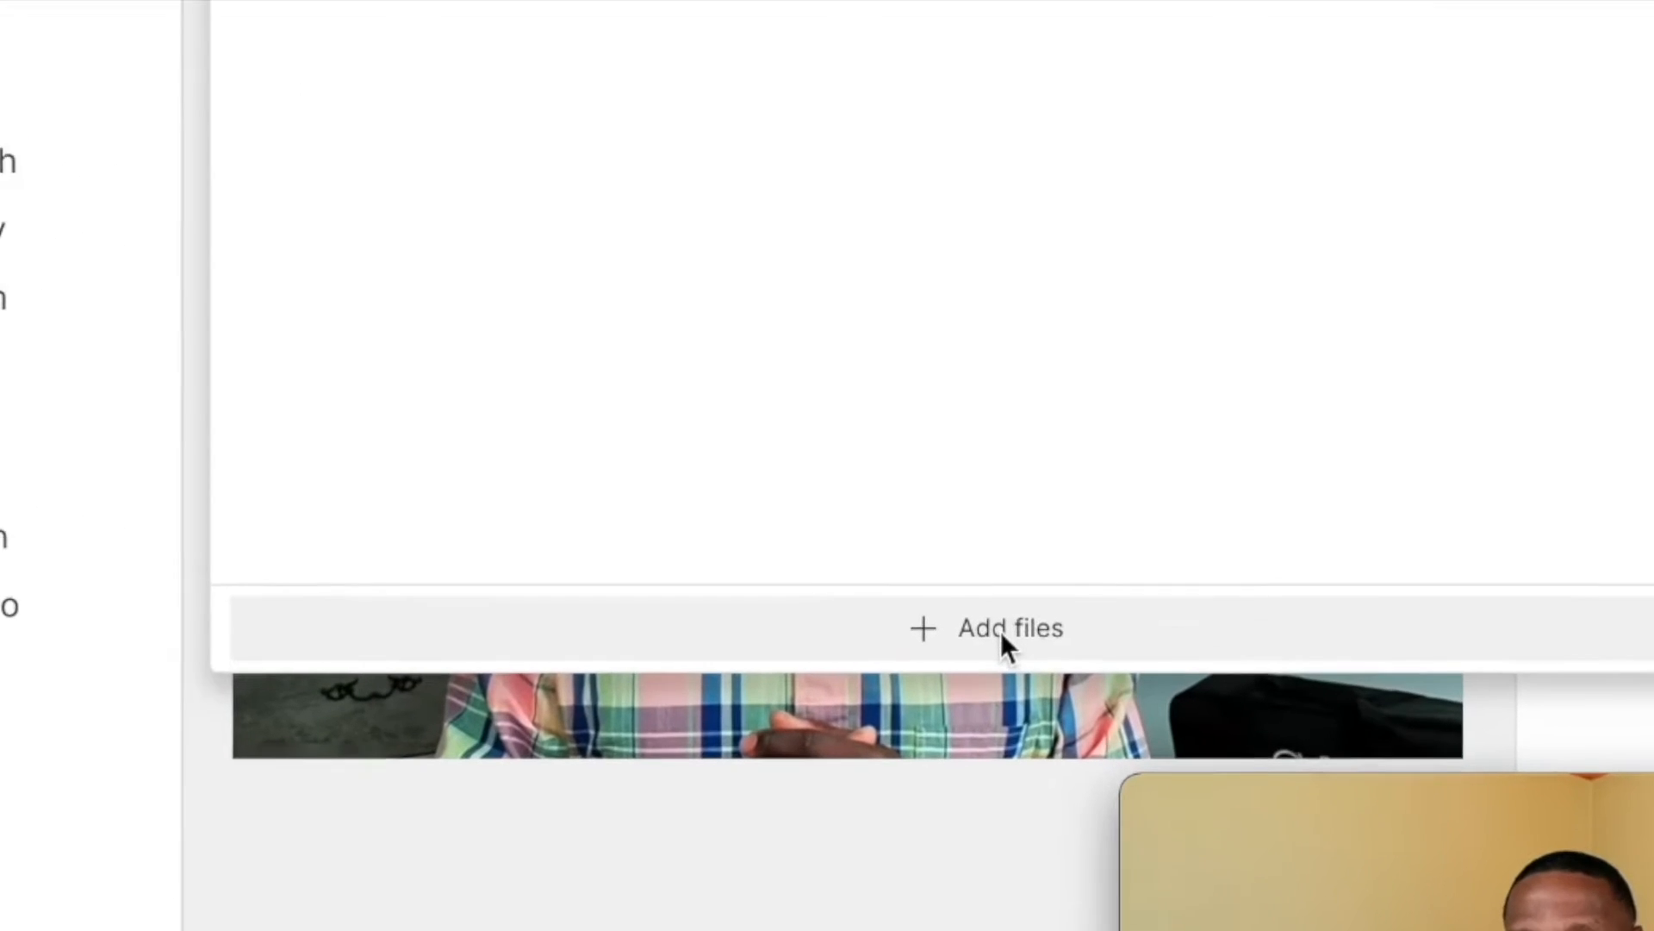
pyautogui.click(1002, 635)
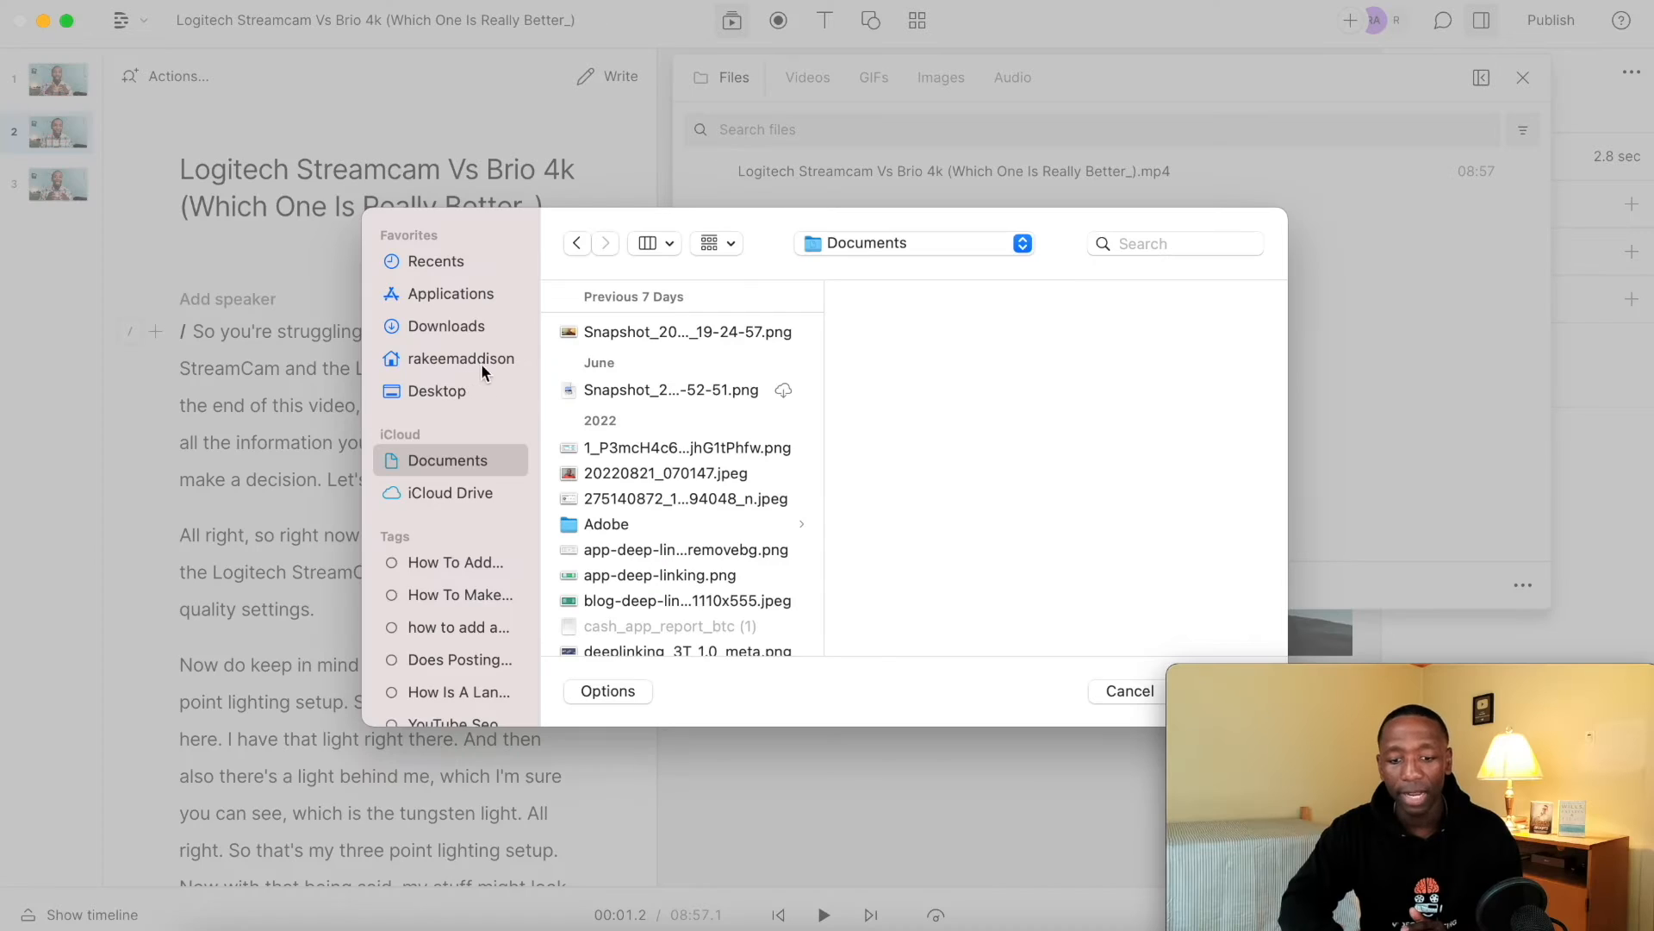
pyautogui.click(457, 389)
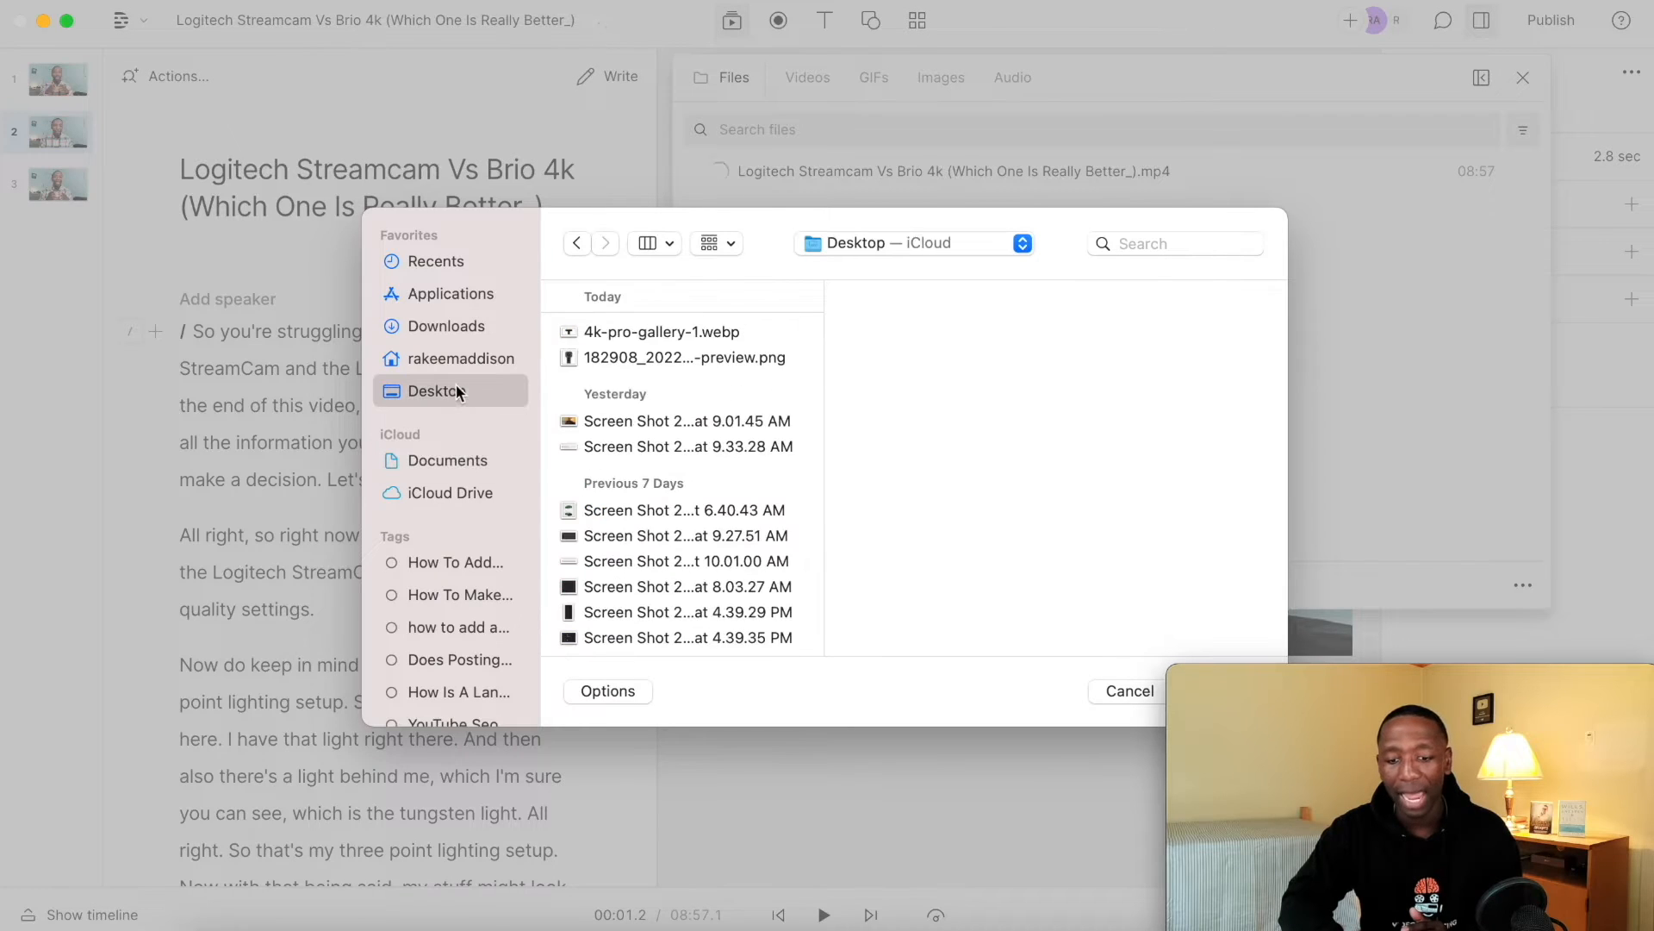
pyautogui.click(718, 333)
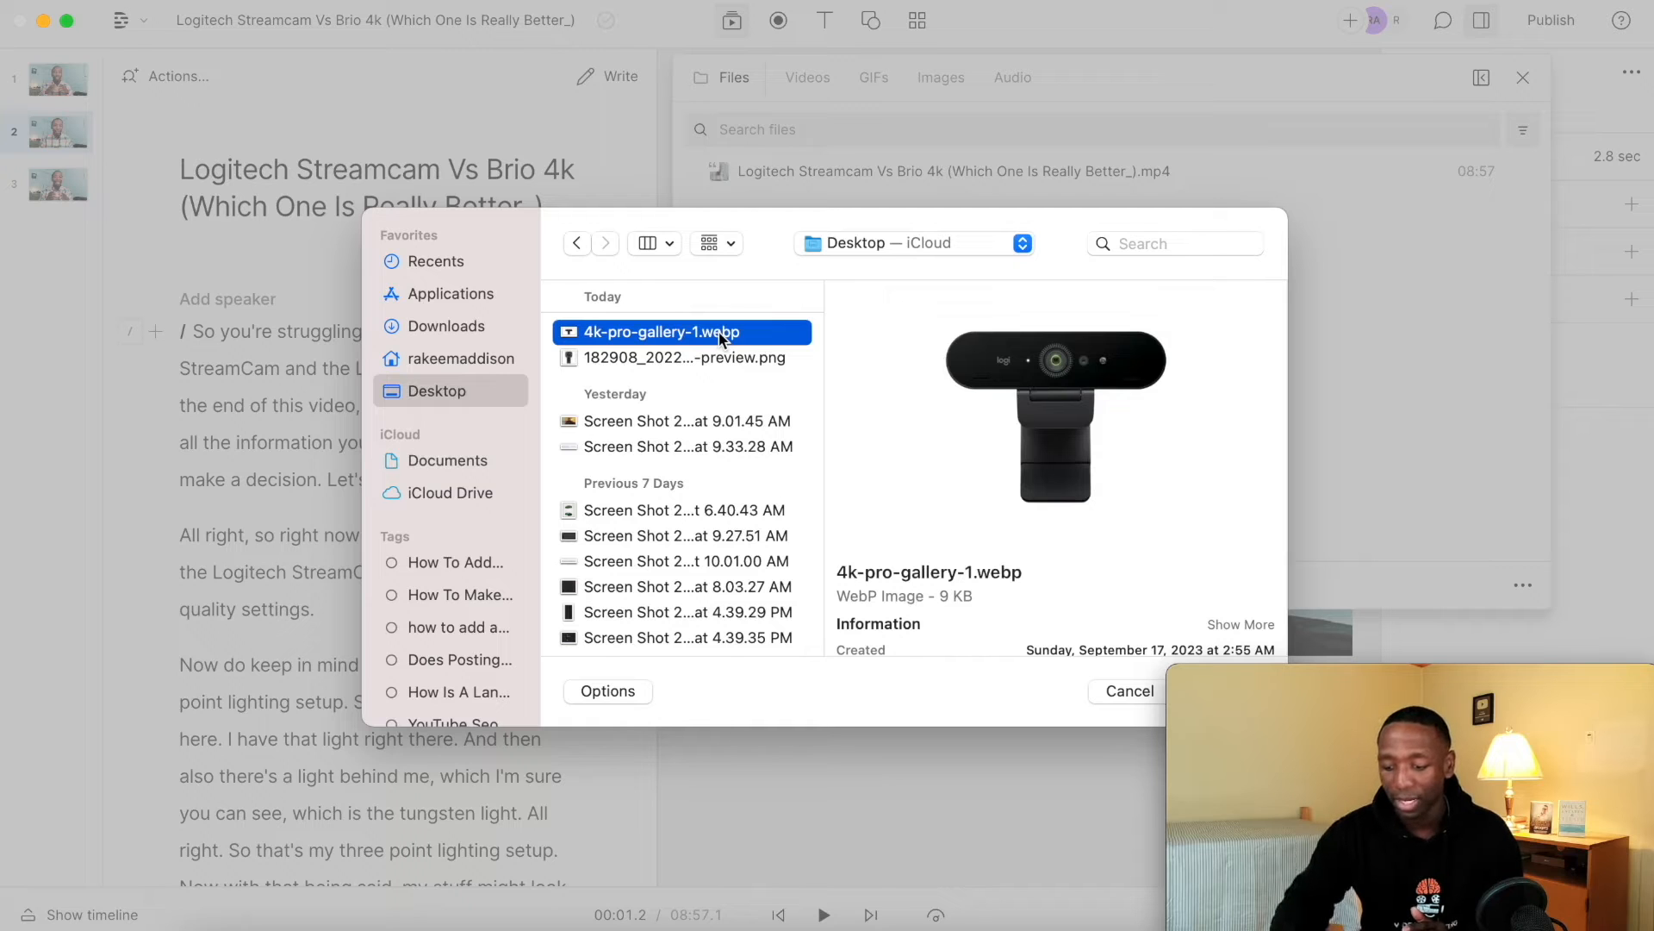
pyautogui.hotkey('shift', 'Down')
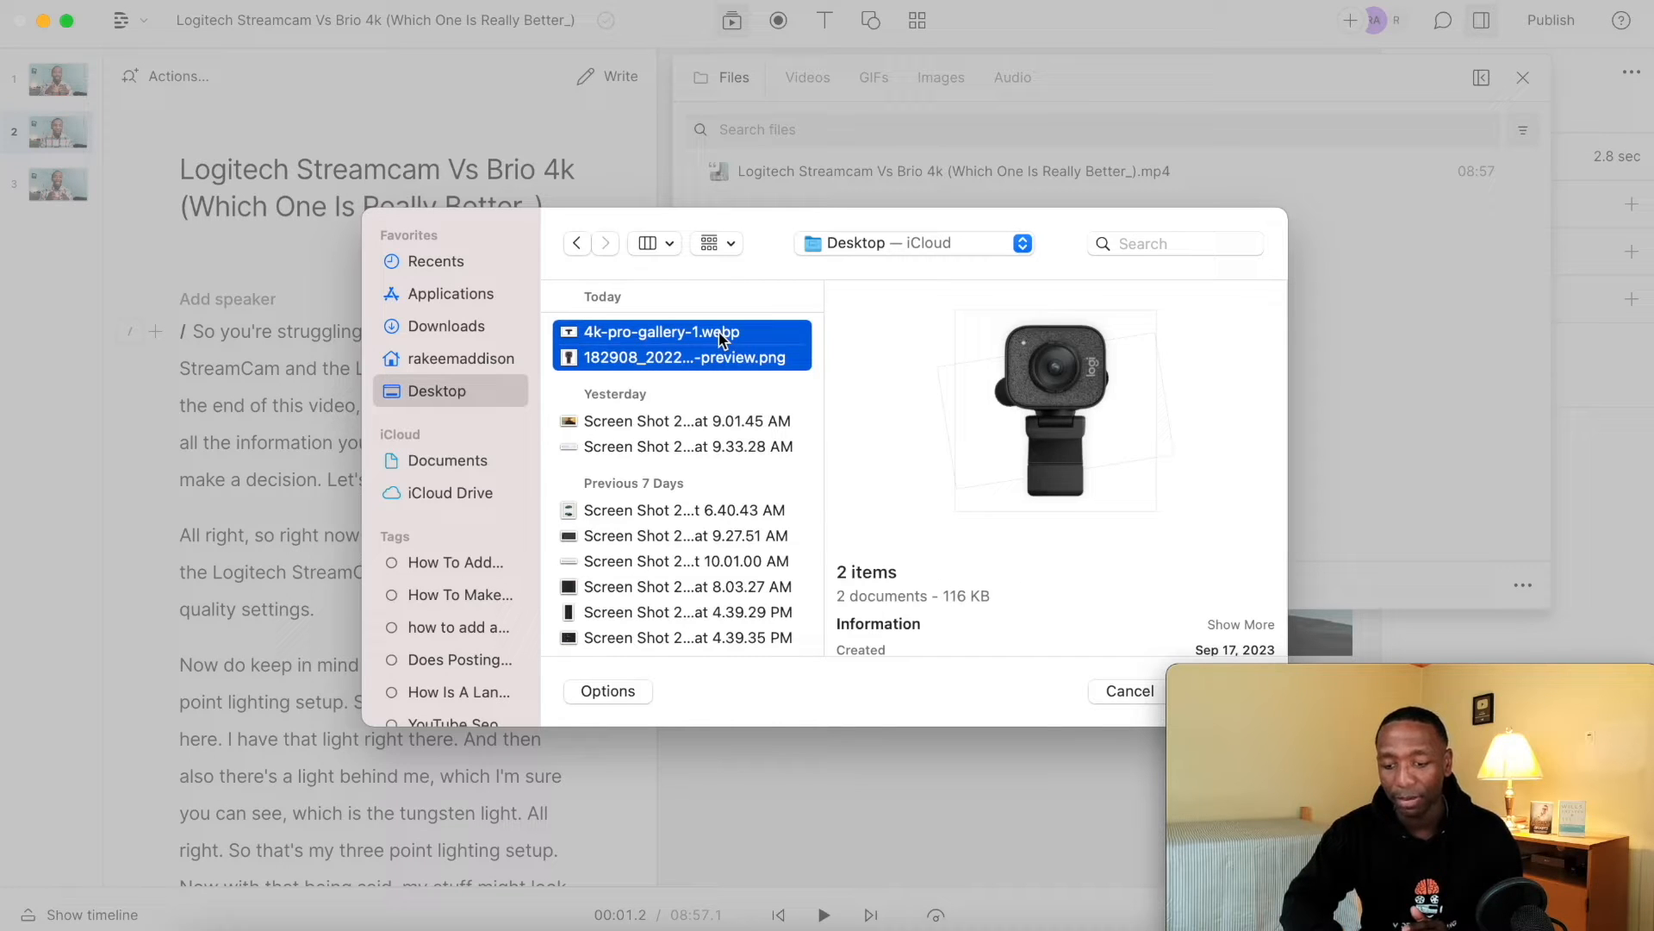
pyautogui.press('Return')
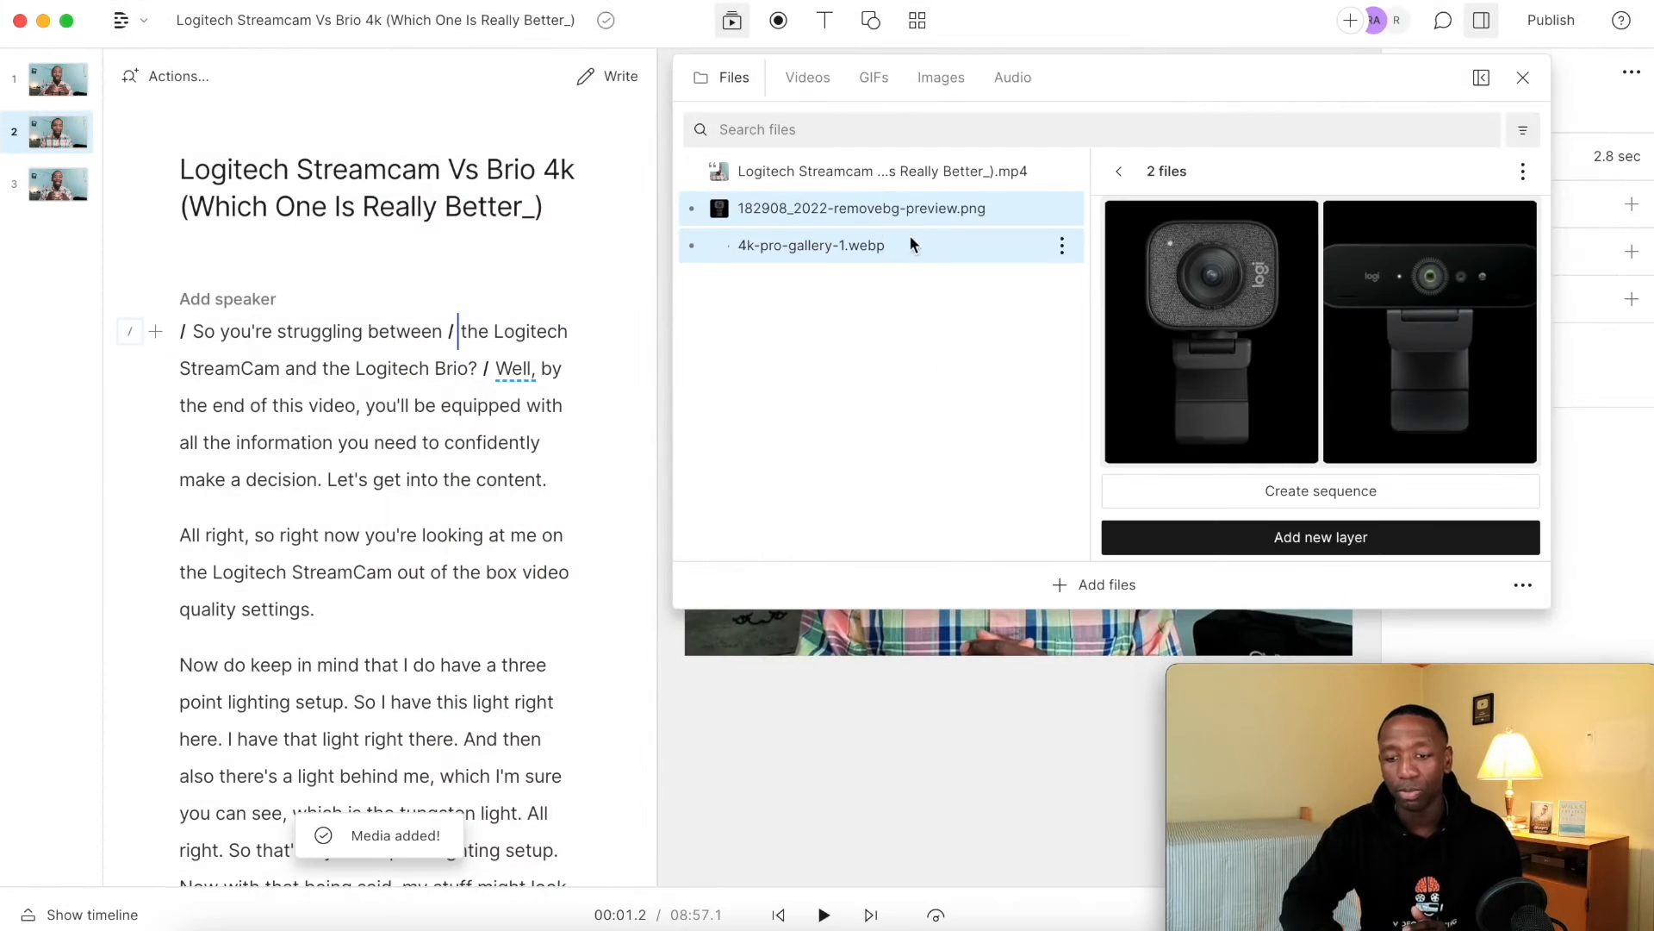
pyautogui.click(951, 345)
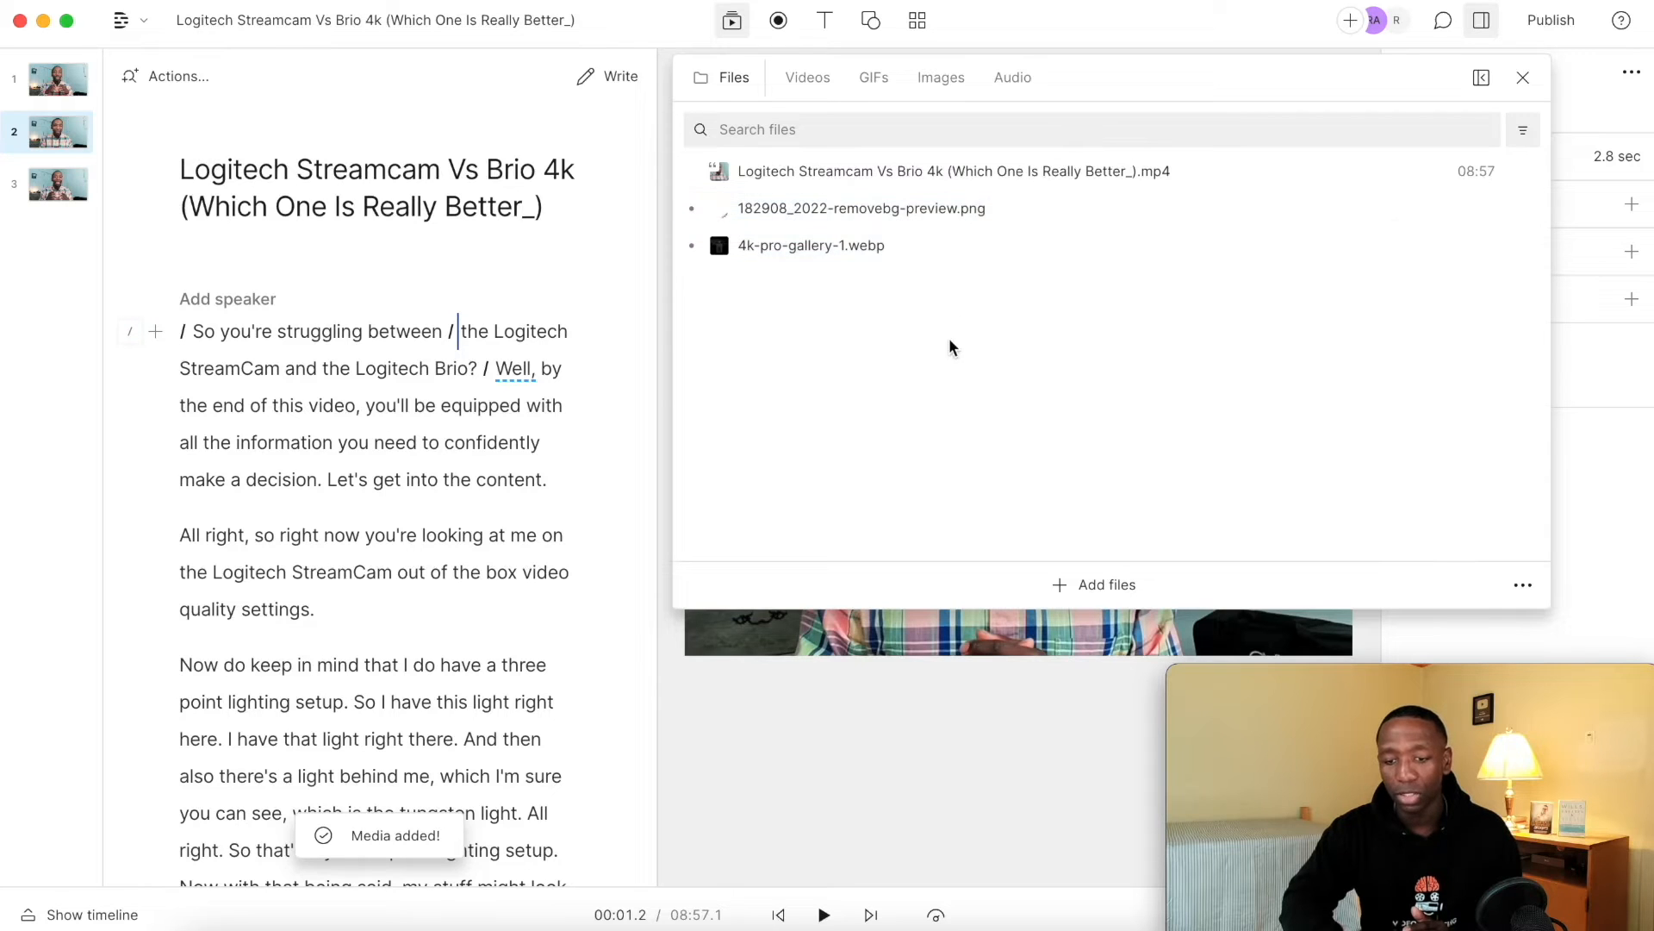
# Add 182908_2022-removebg-preview.png as a layer in the second scene, scaled to about 360 × 360 and placed near X 218, Y 236.
pyautogui.click(903, 208)
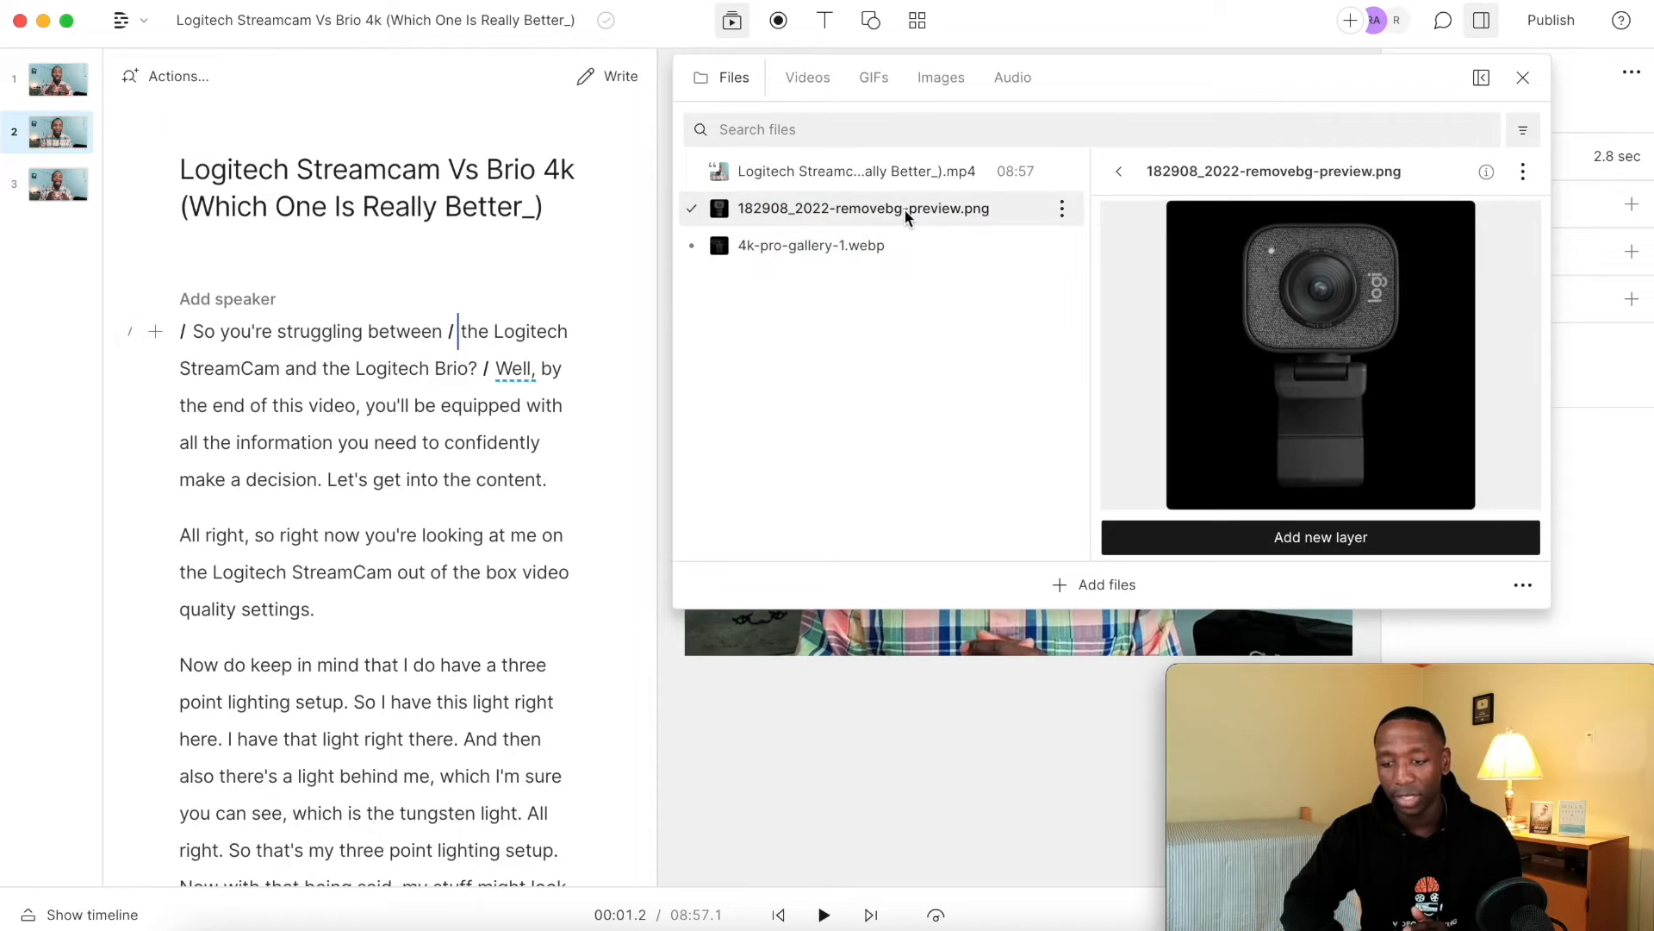
pyautogui.click(1225, 538)
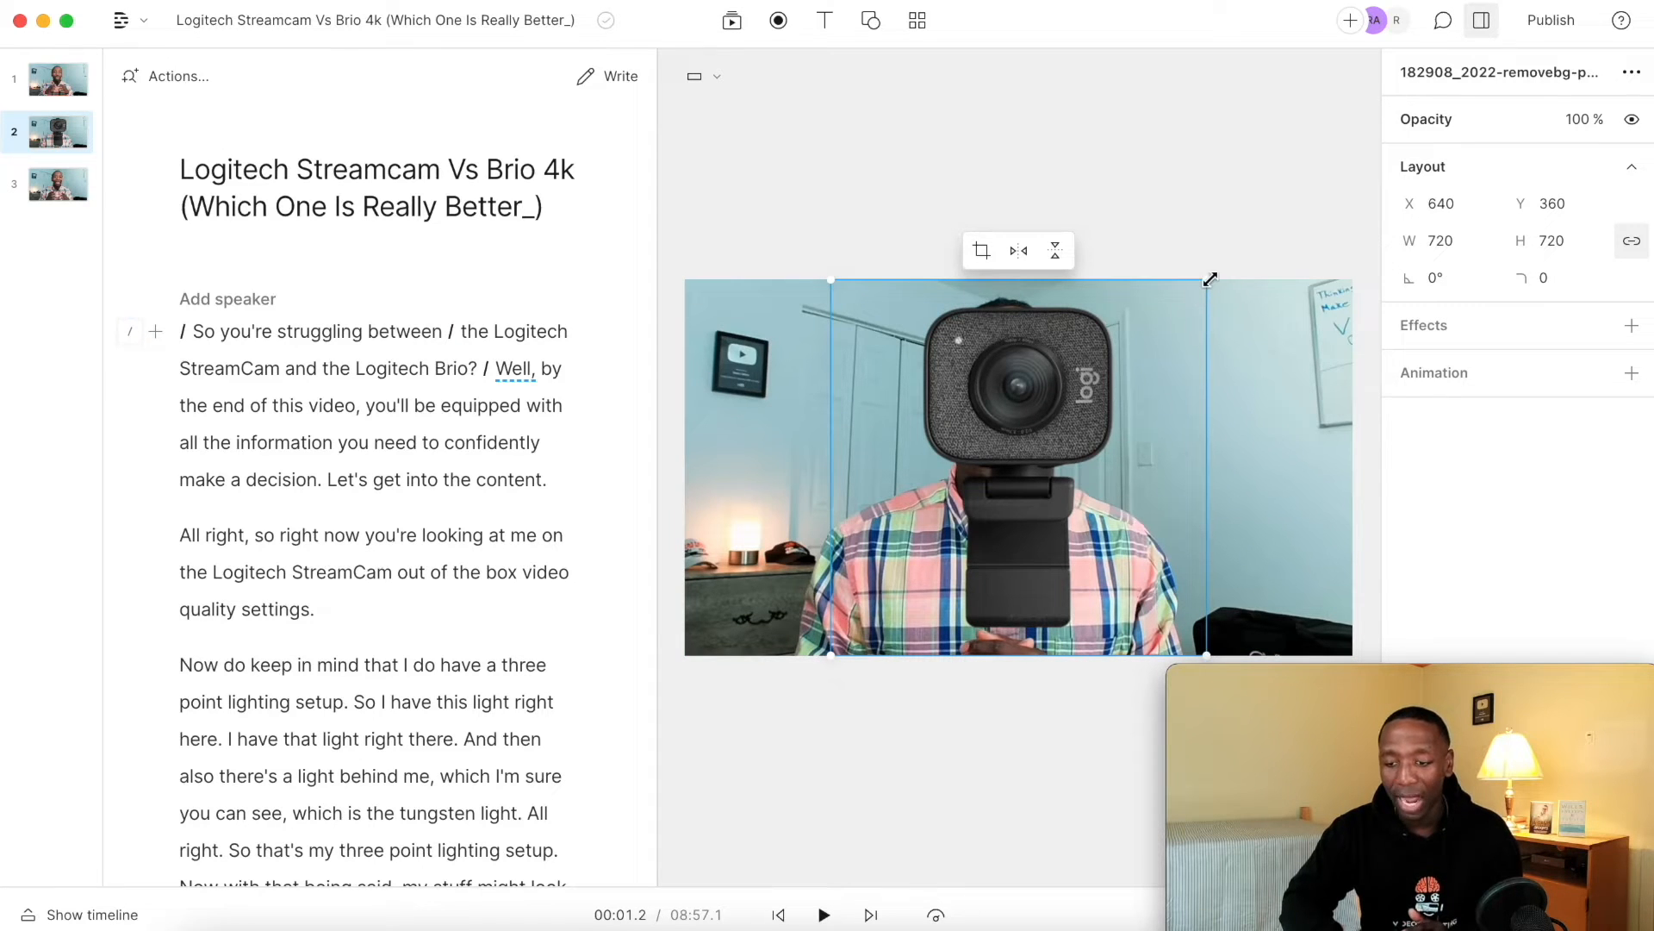
pyautogui.moveTo(1206, 280); pyautogui.dragTo(1025, 448)
pyautogui.moveTo(941, 521); pyautogui.dragTo(818, 364)
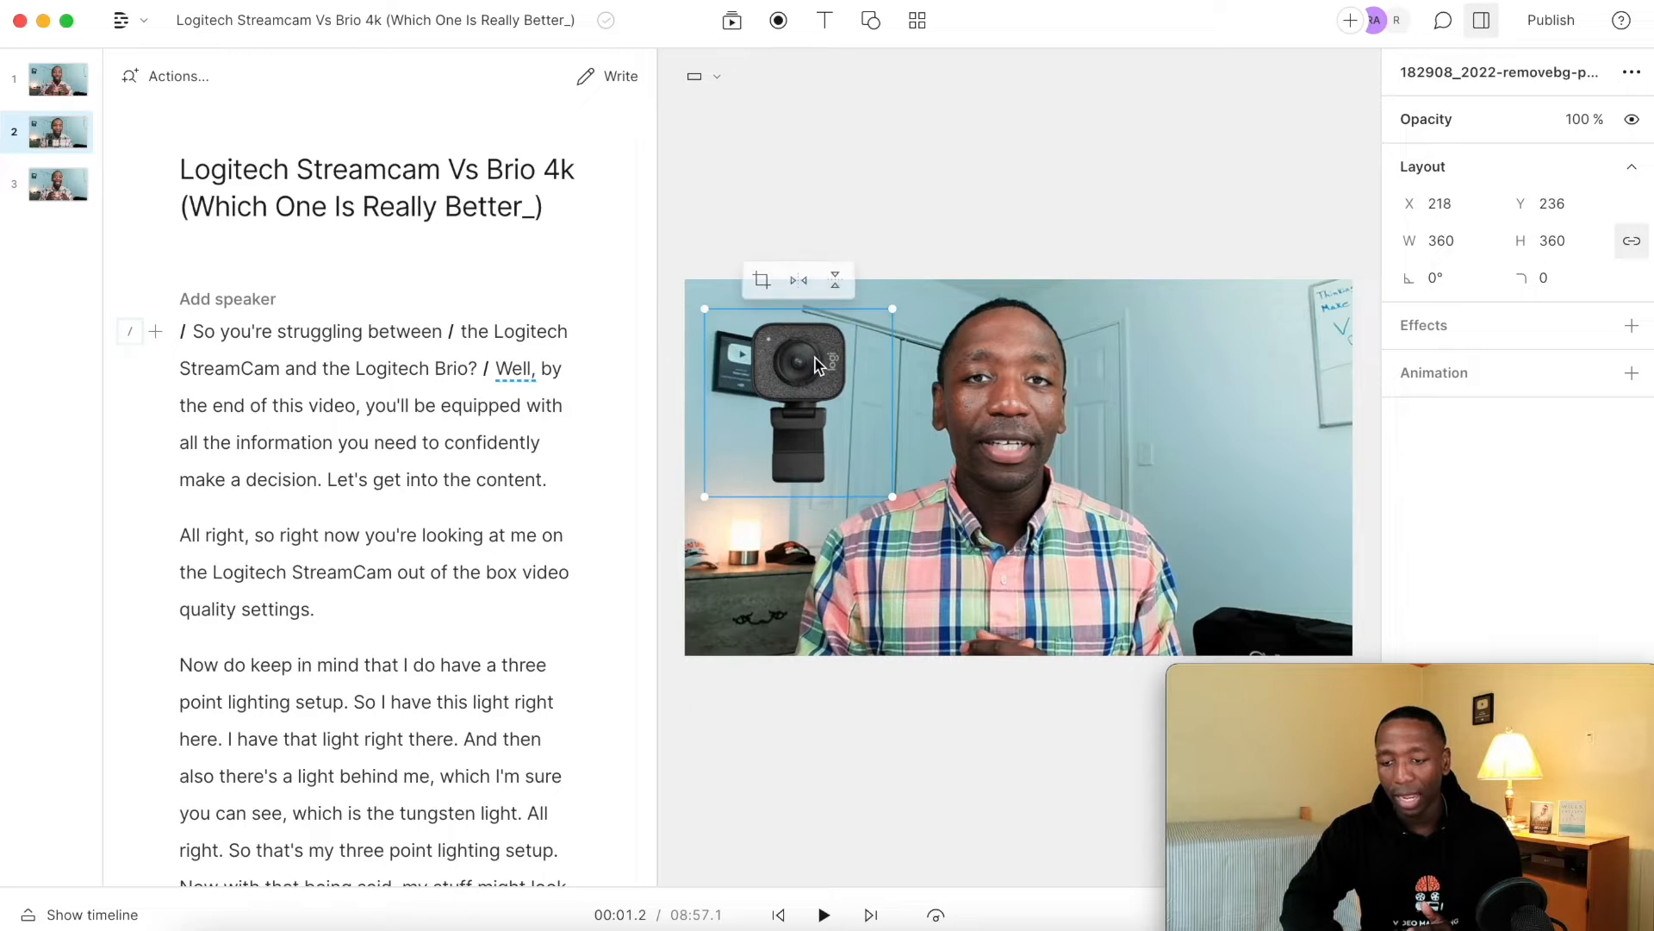
# Set the rotation of the 182908_2022-removebg-preview.png layer to -23° and deselect it.
pyautogui.moveTo(1433, 281); pyautogui.dragTo(1462, 284)
pyautogui.doubleClick(1437, 278)
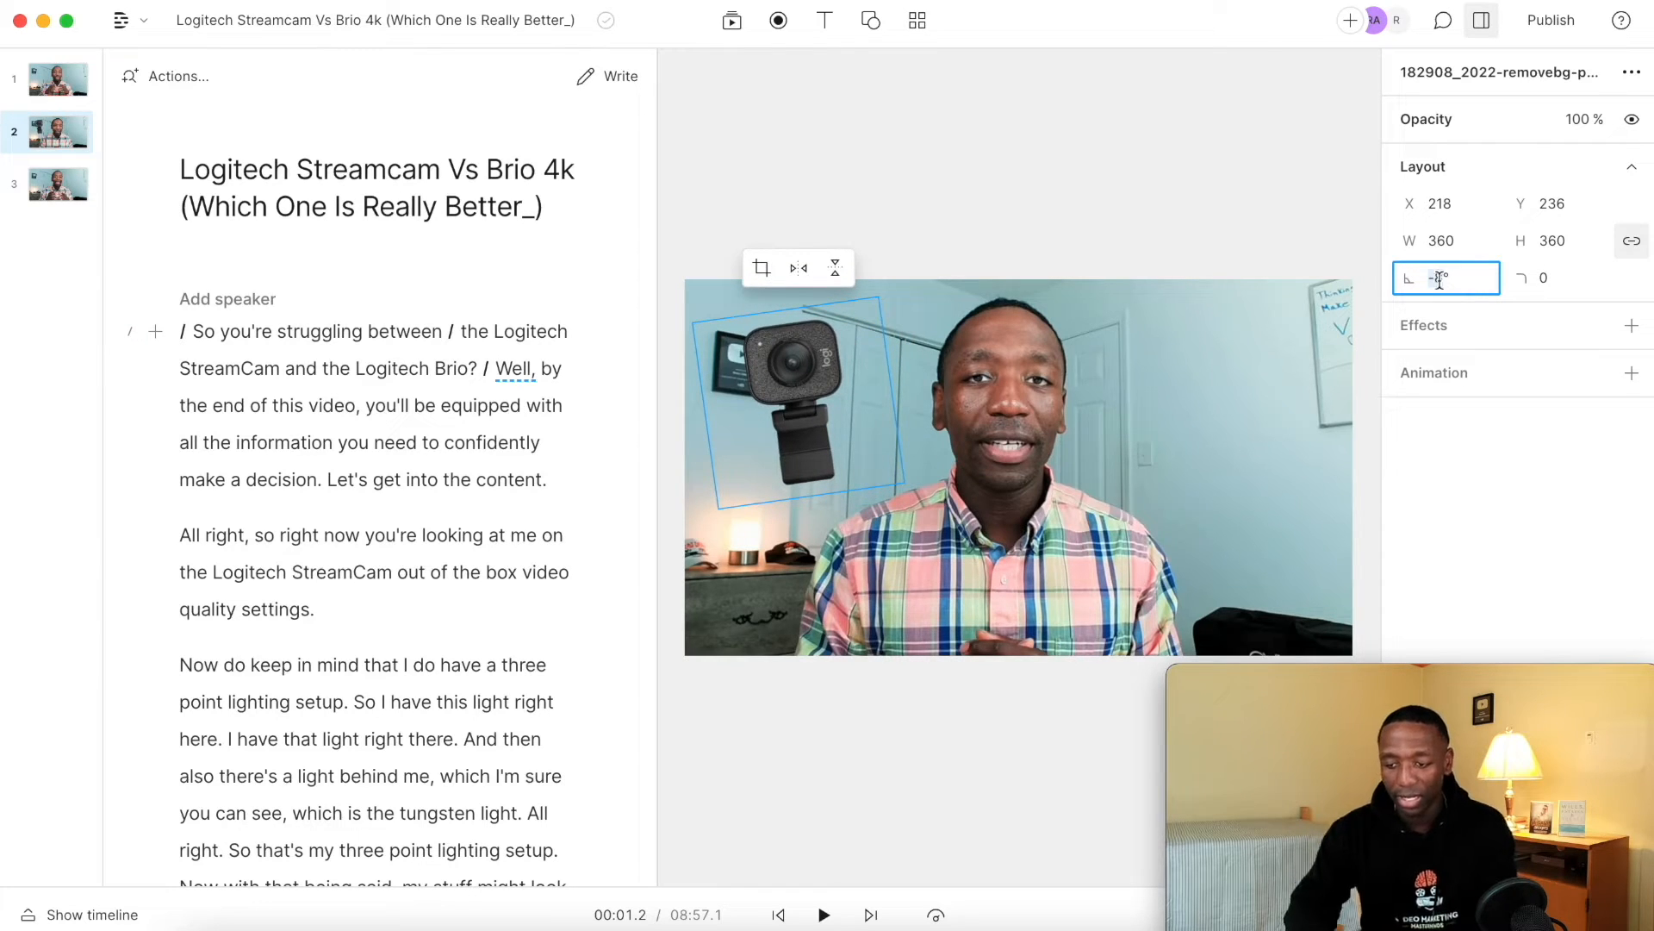
pyautogui.write('23')
pyautogui.press('Return')
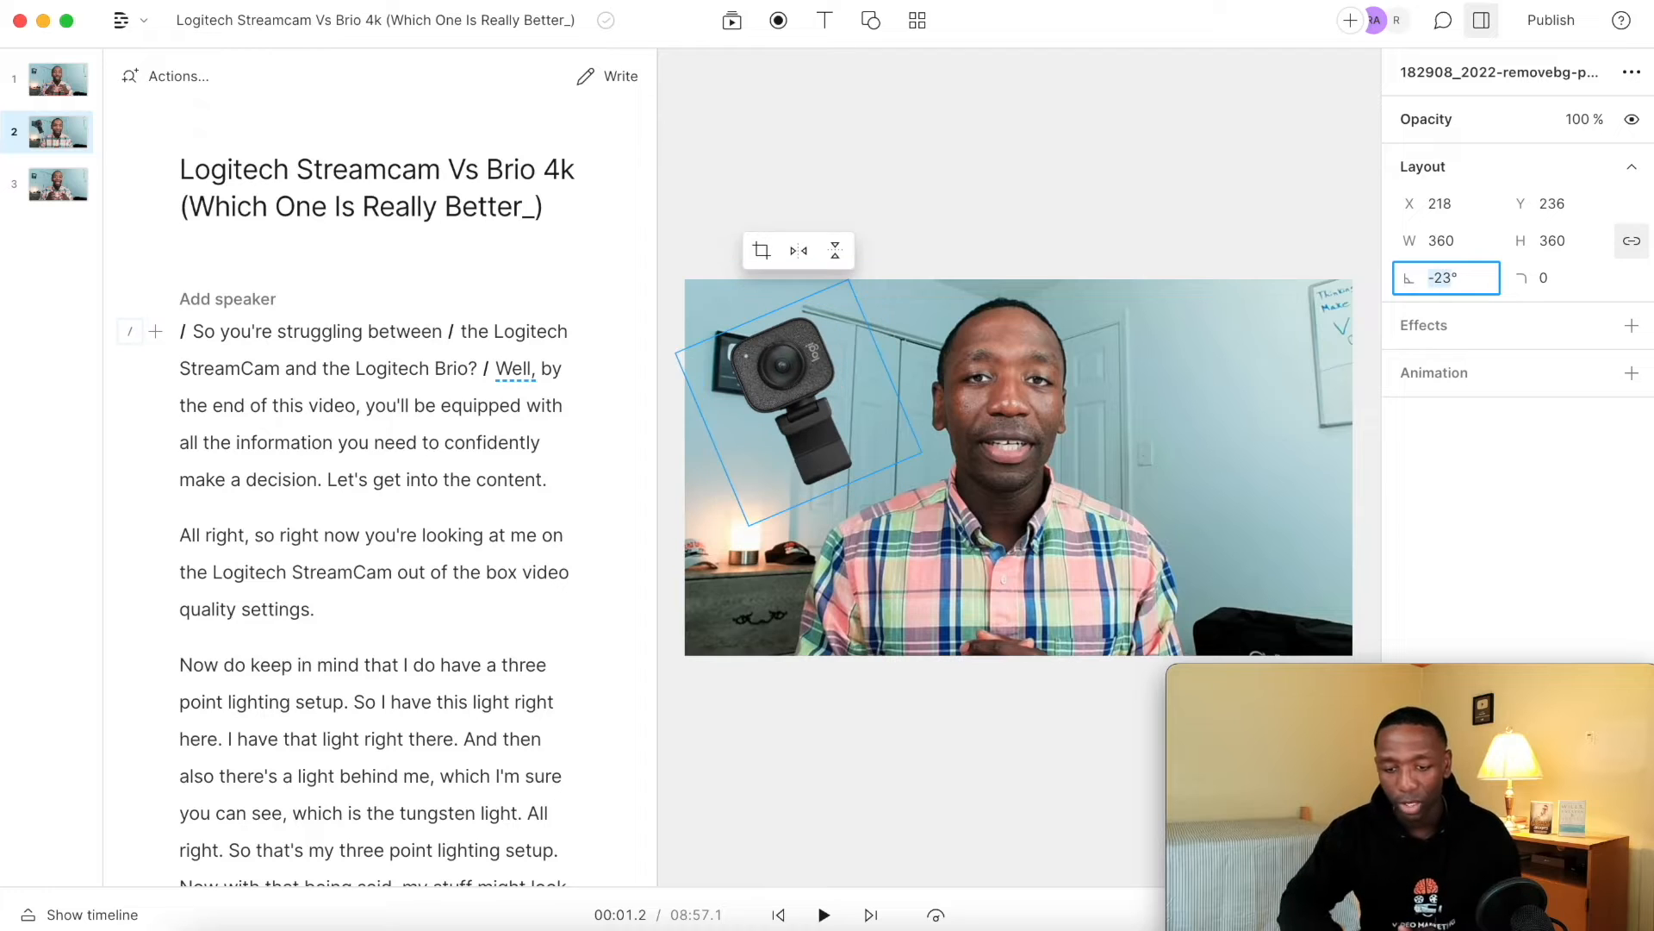
pyautogui.click(1184, 215)
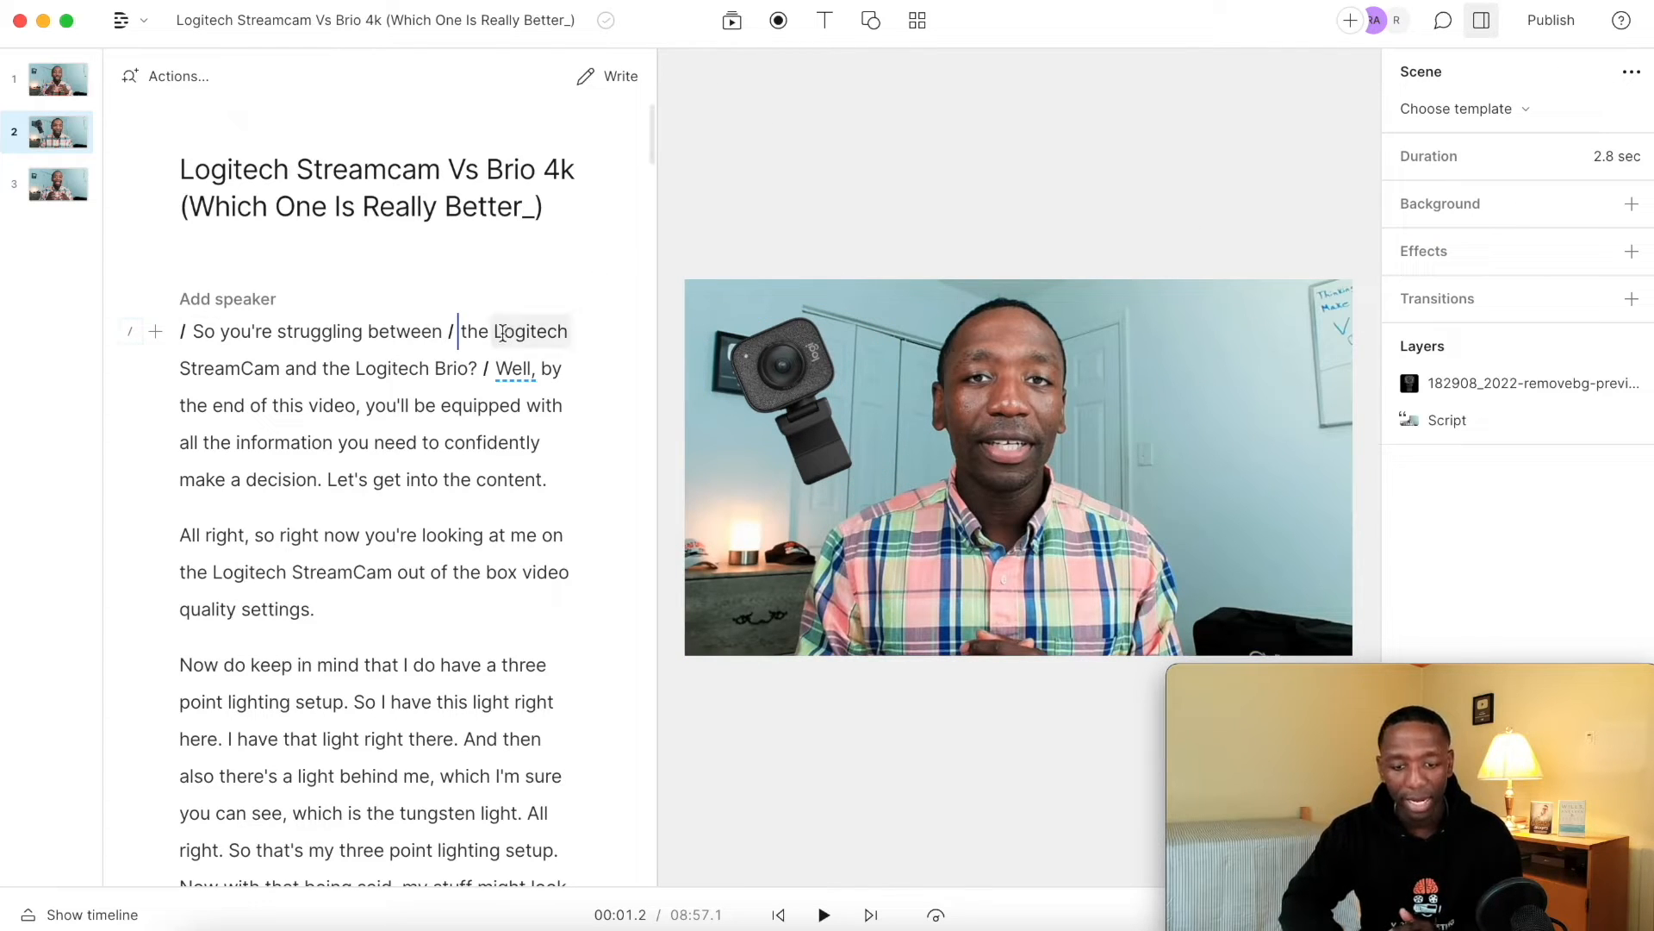
# Add 4k-pro-gallery-1.webp as a layer in the second scene, scaled to about 677 × 381 and placed near X 1013, Y 190.
pyautogui.click(732, 21)
pyautogui.doubleClick(864, 249)
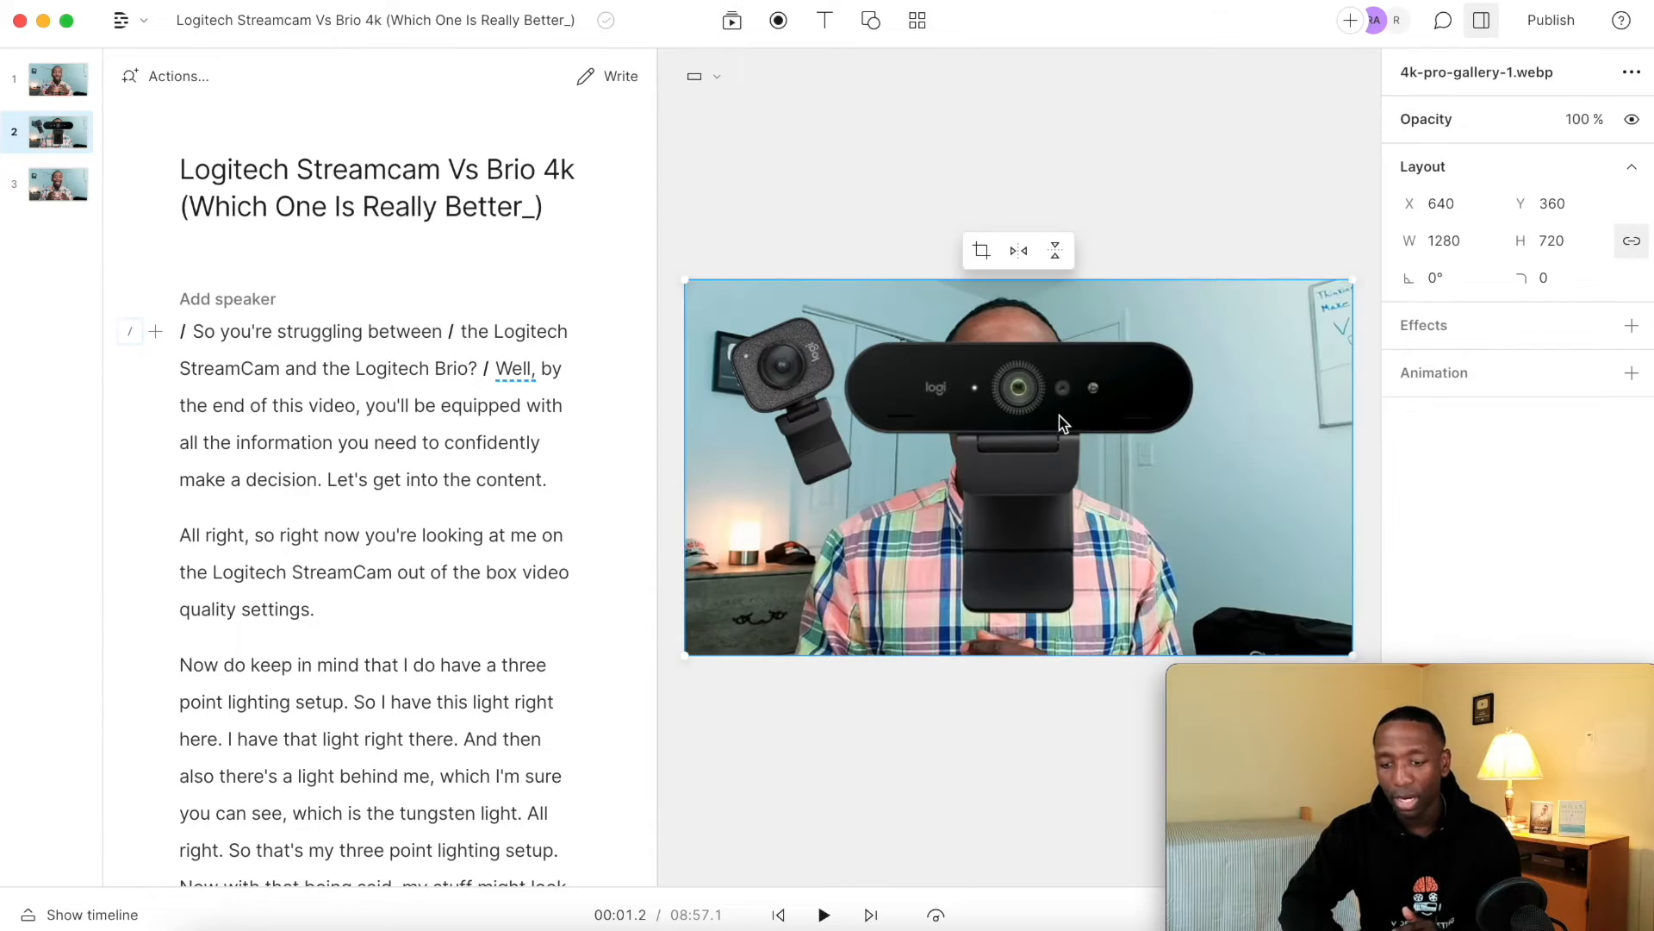
pyautogui.moveTo(1352, 280); pyautogui.dragTo(1034, 455)
pyautogui.moveTo(845, 536); pyautogui.dragTo(1205, 360)
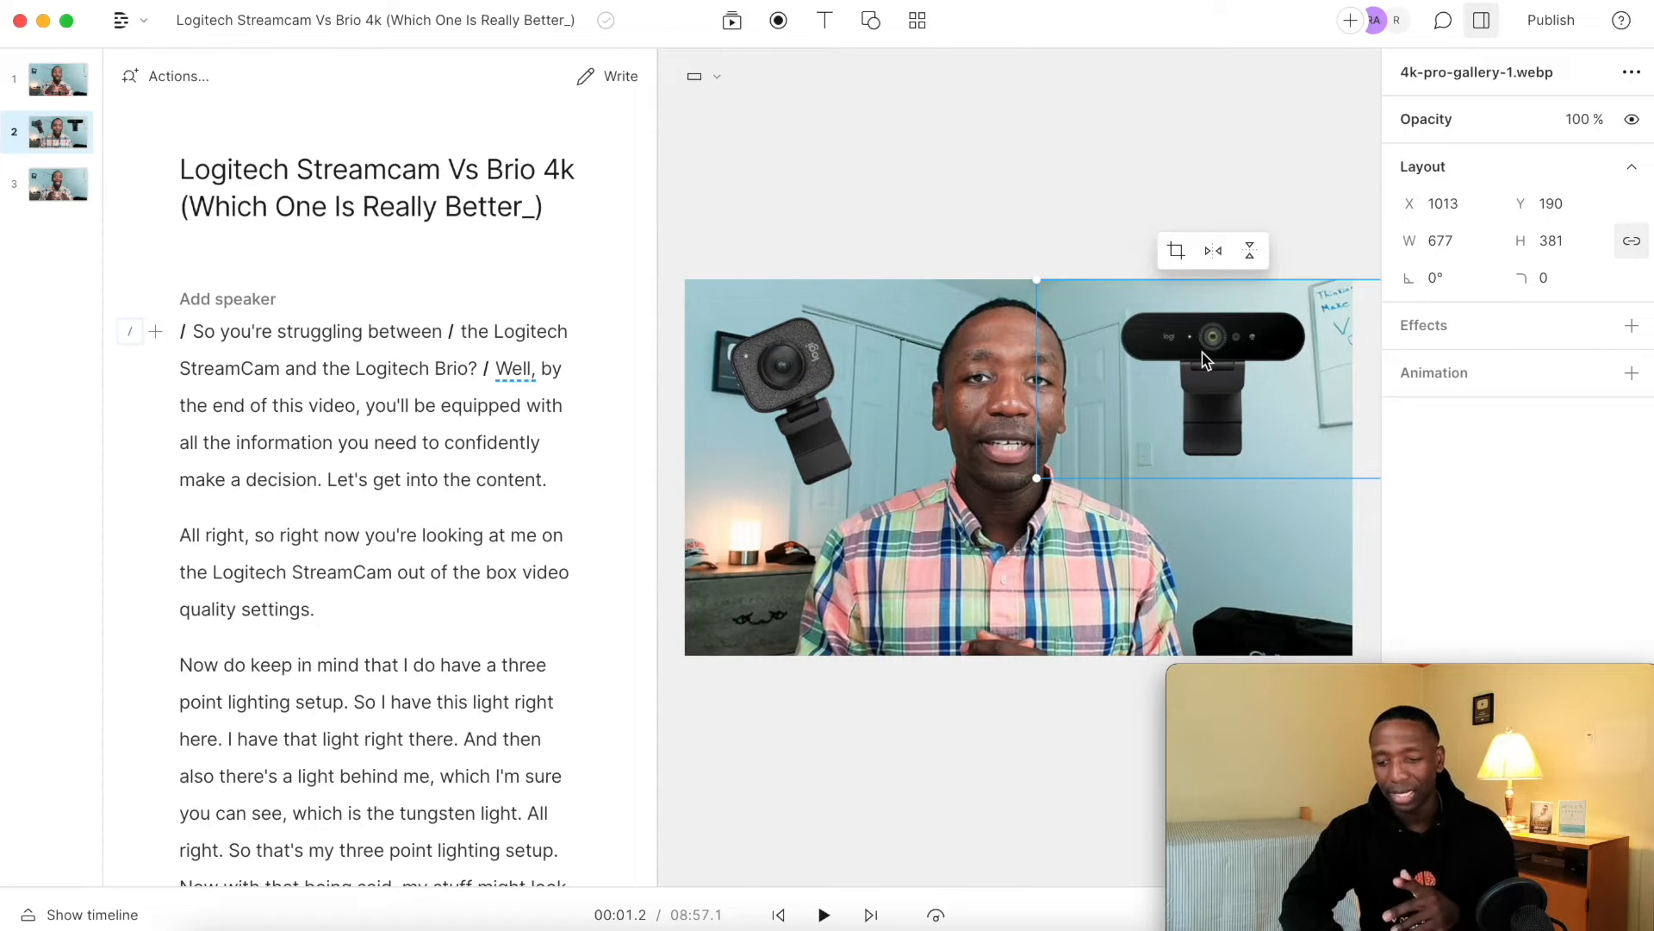
# Set the rotation of the 4k-pro-gallery-1.webp layer to 23°.
pyautogui.click(1438, 277)
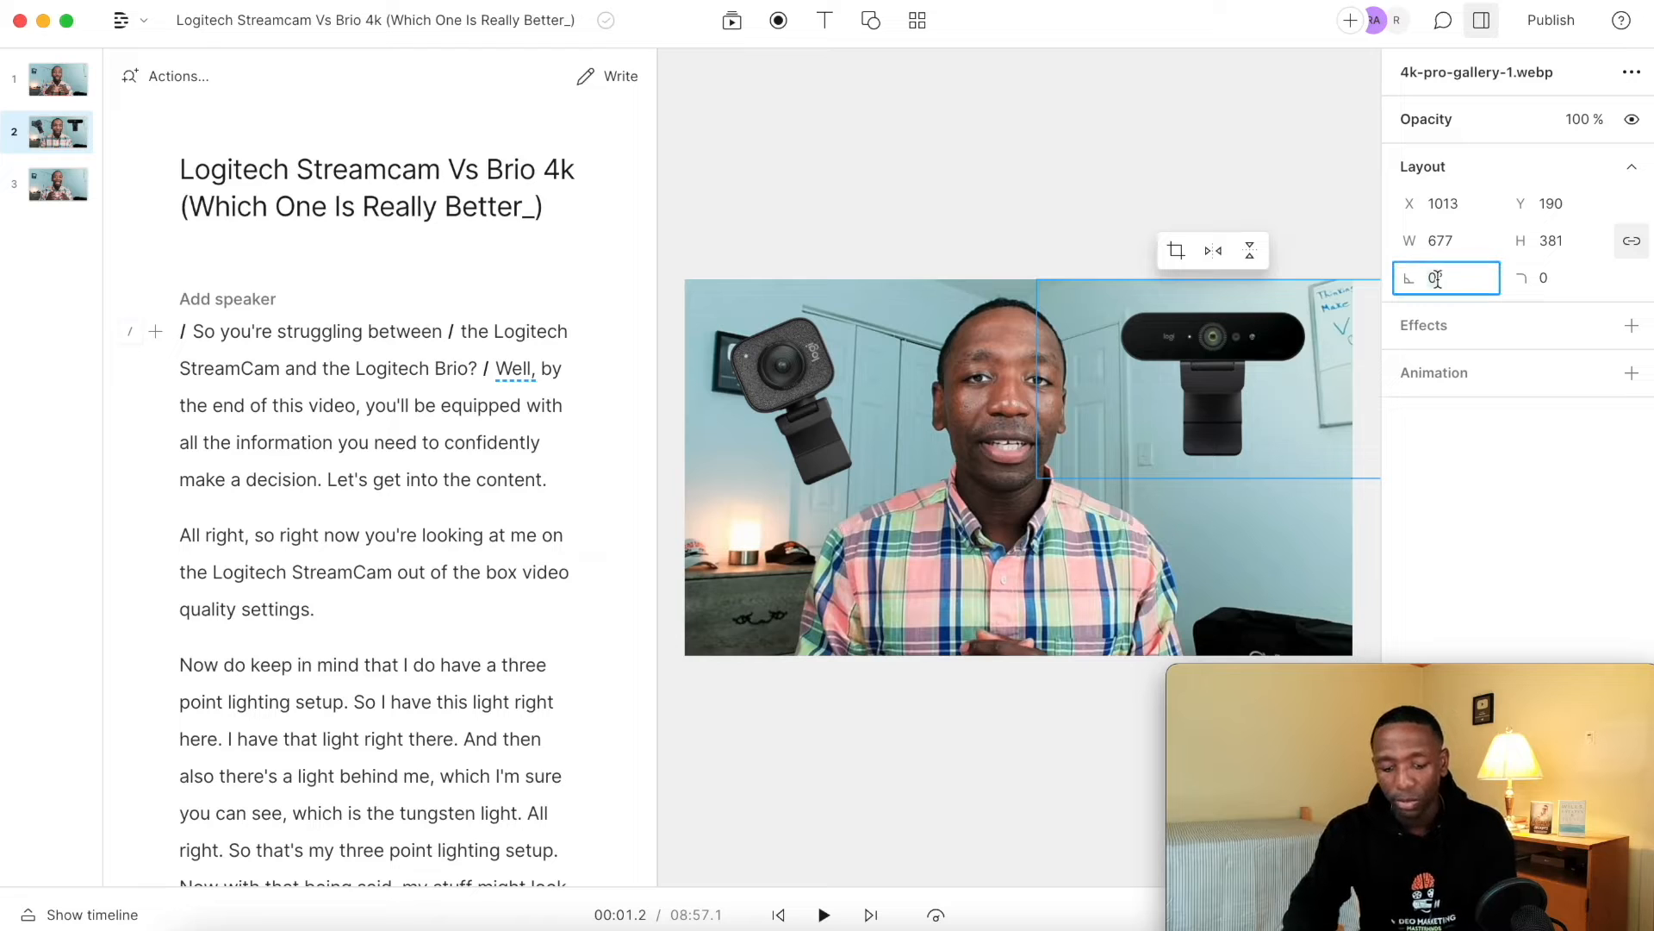
pyautogui.write('23')
pyautogui.press('Return')
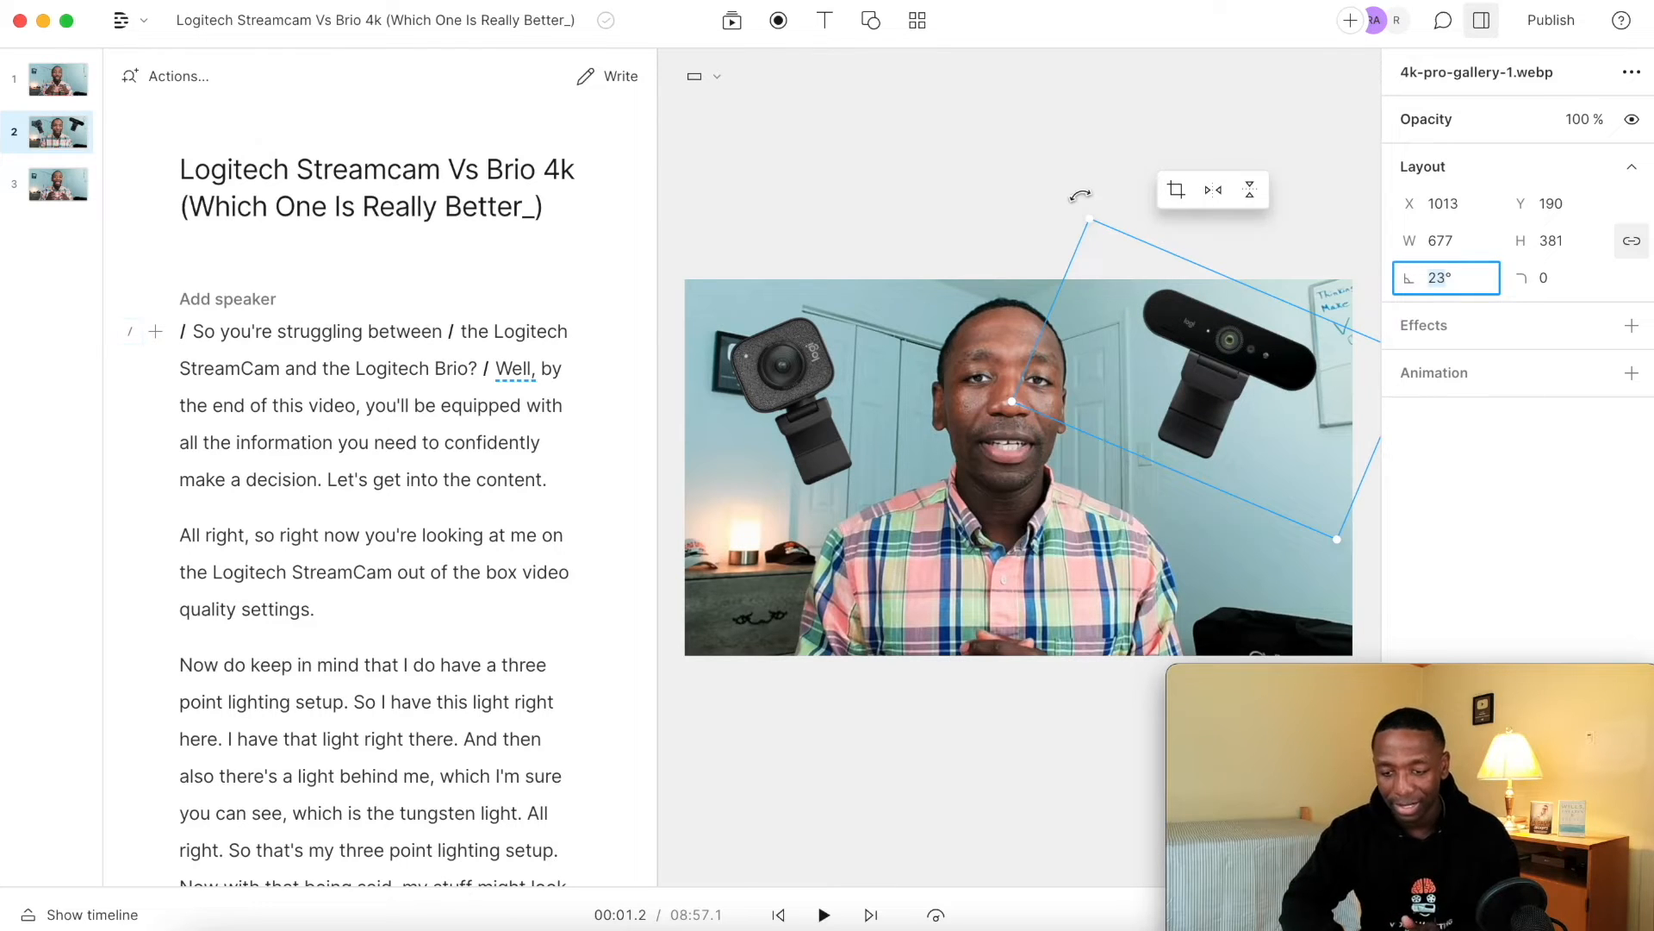
# Move the 4k-pro-gallery-1.webp layer to about X 1026, Y 236, level with the other webcam image, and deselect it.
pyautogui.click(1080, 196)
pyautogui.moveTo(1217, 339); pyautogui.dragTo(1228, 379)
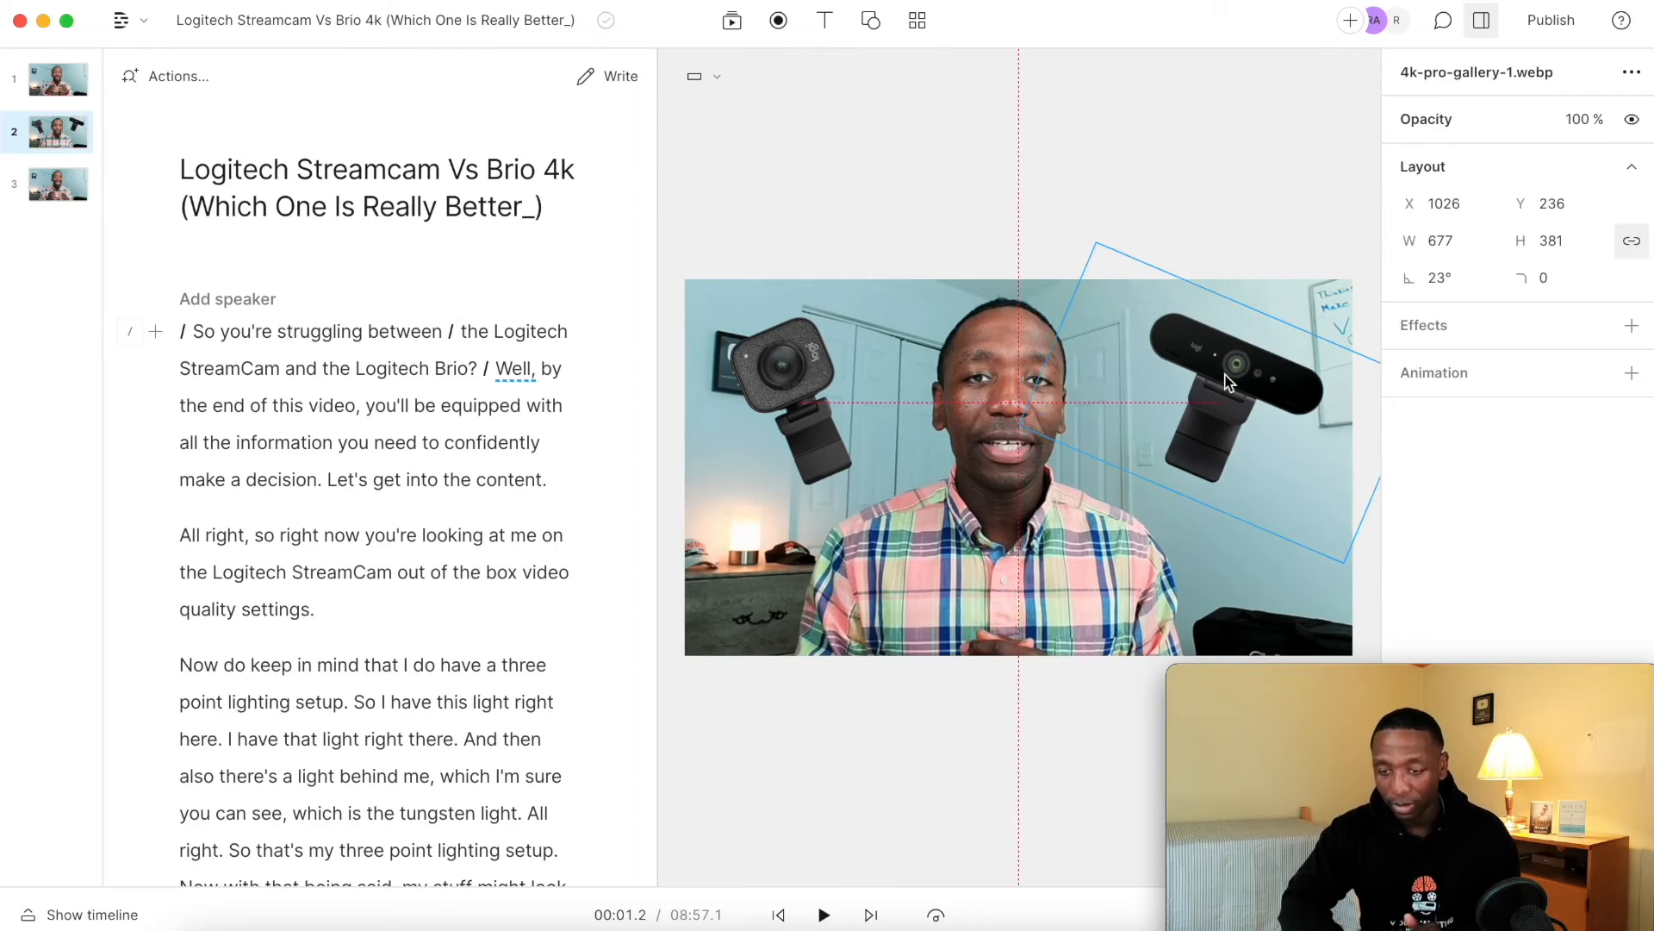
pyautogui.click(984, 180)
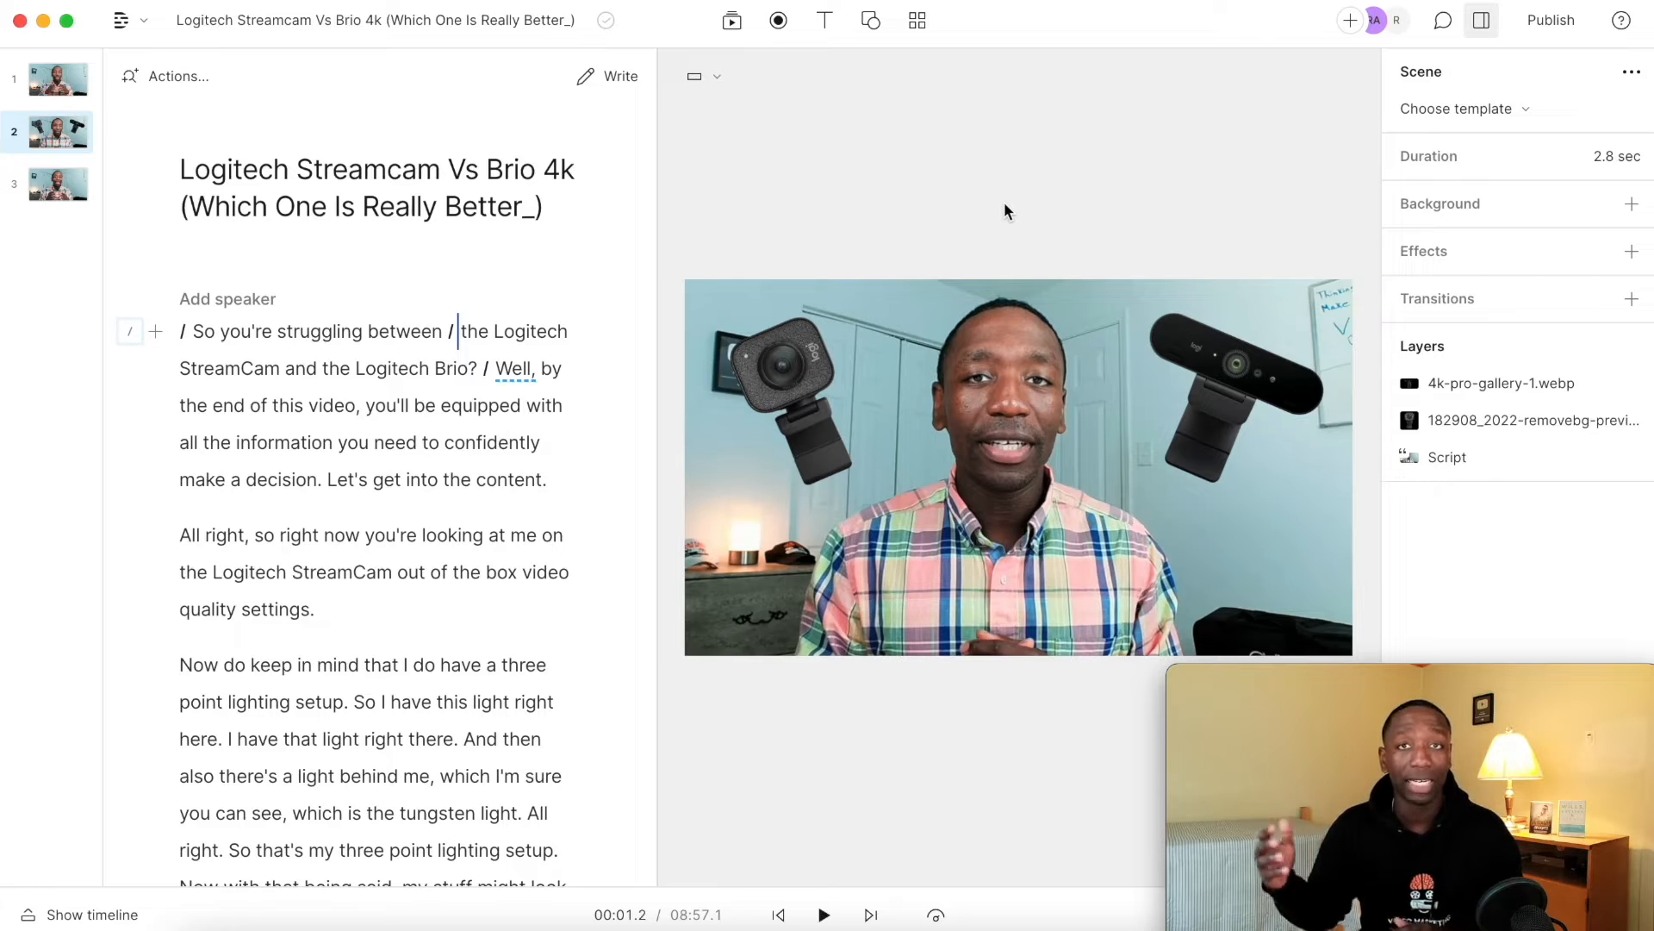
# Show the timeline, trim the start of the 4k-pro-gallery-1.webp clip to about 00:02.8 at "and the Logitech Brio", and play it back.
pyautogui.click(778, 382)
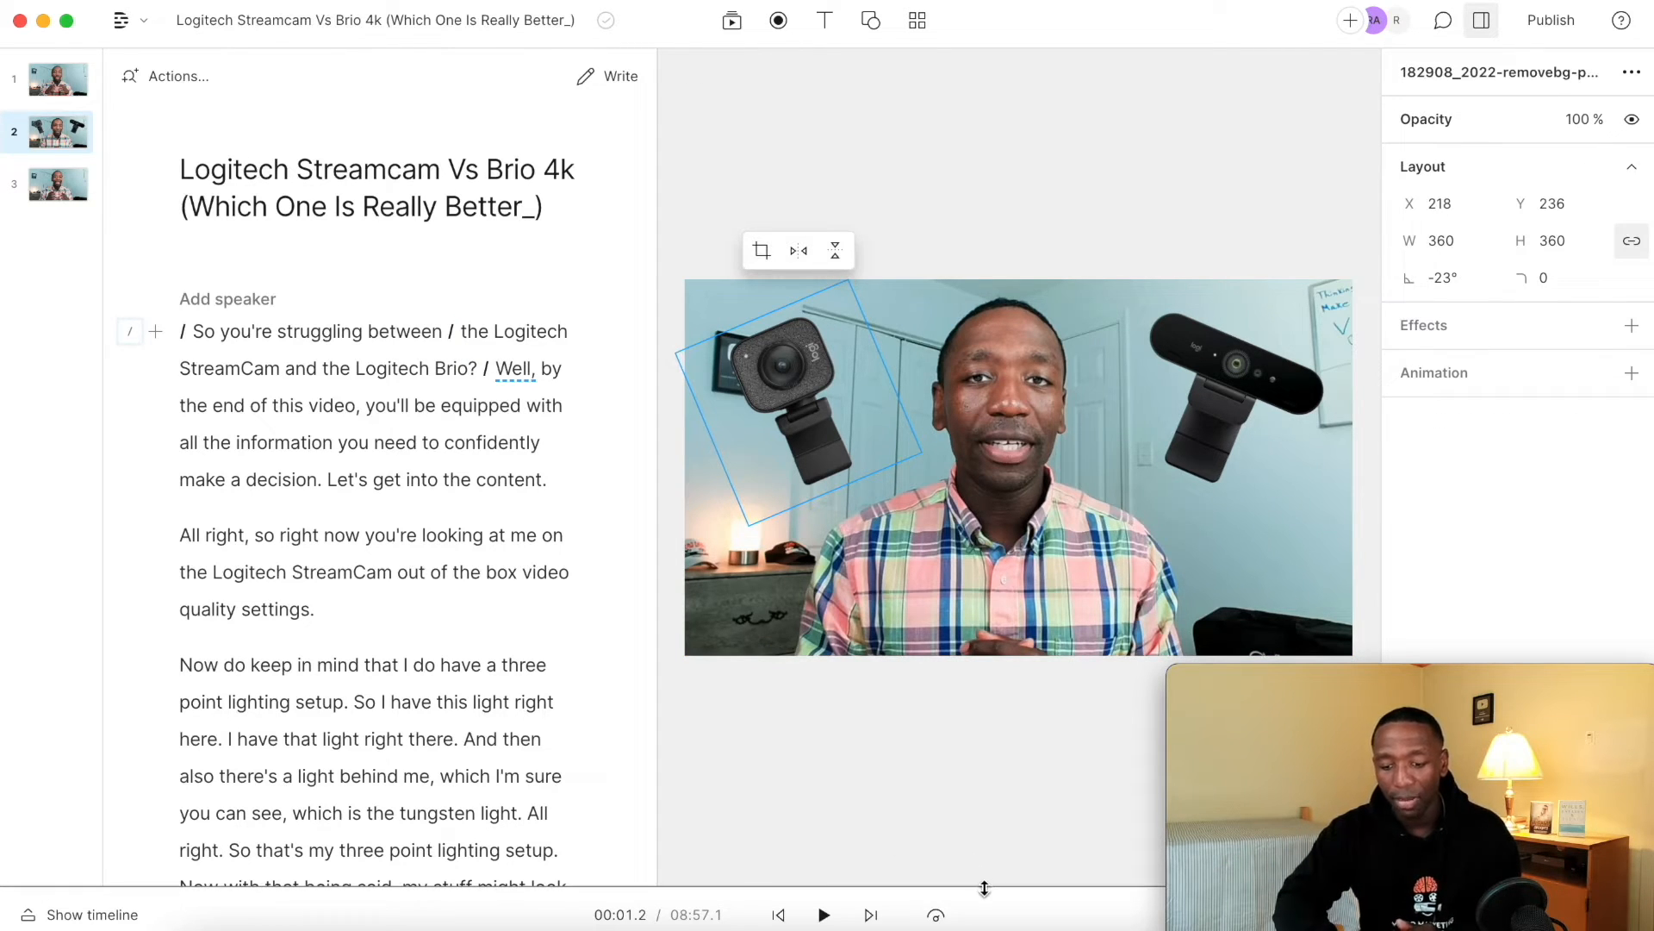
pyautogui.moveTo(983, 886); pyautogui.dragTo(997, 513)
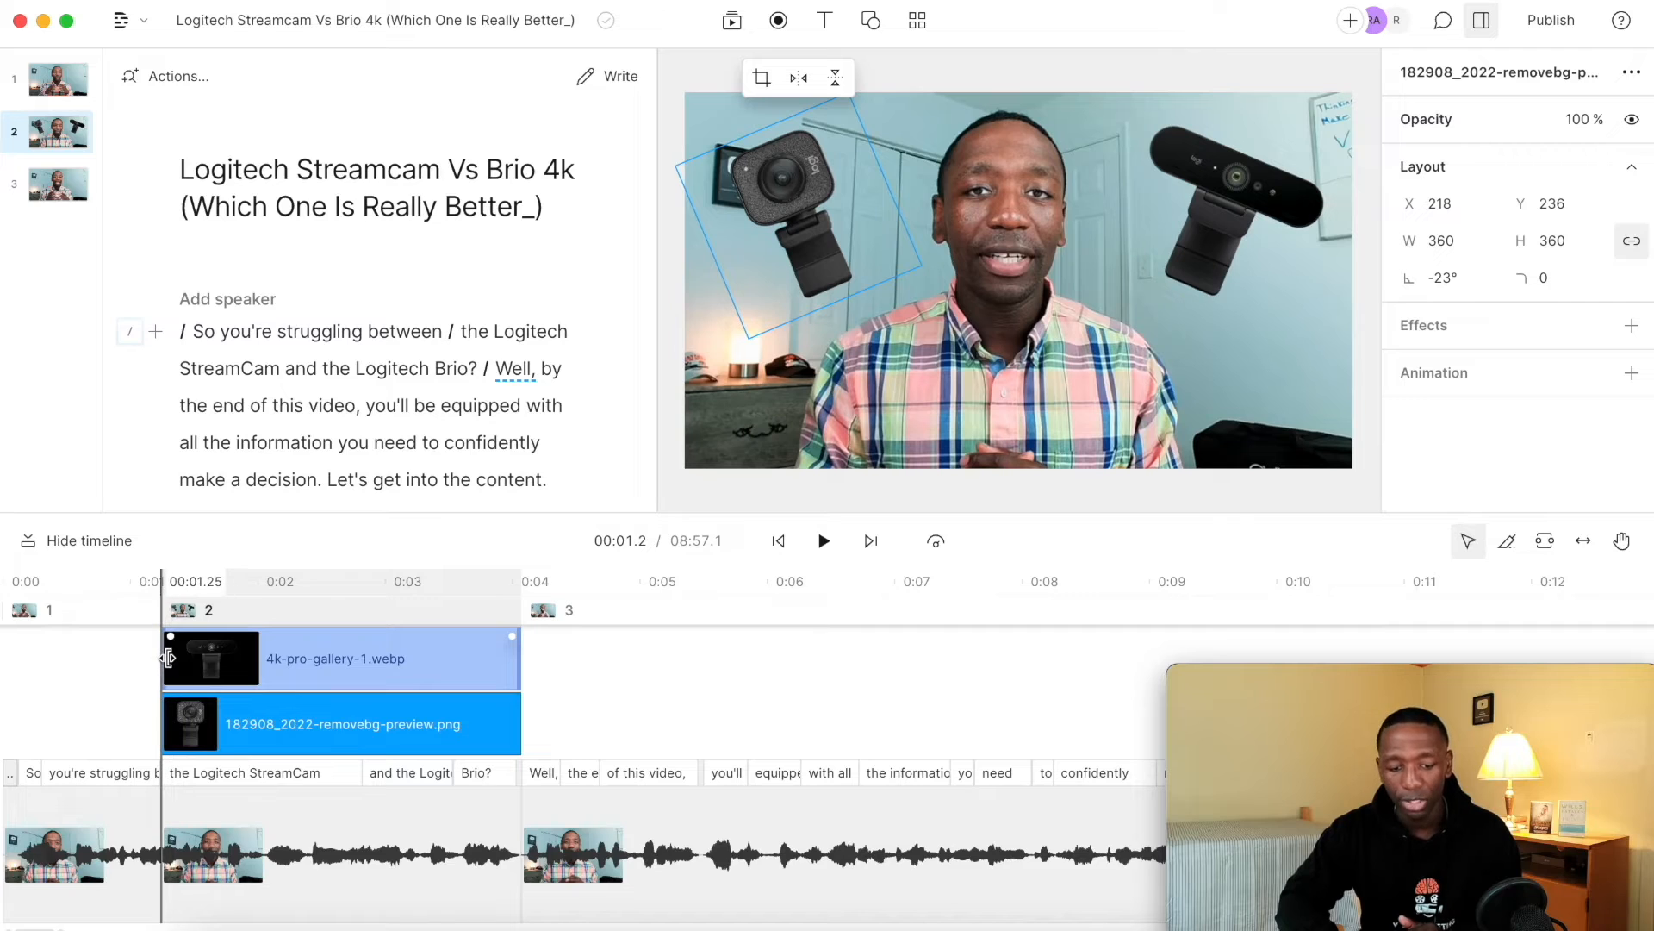
pyautogui.moveTo(168, 659); pyautogui.dragTo(369, 659)
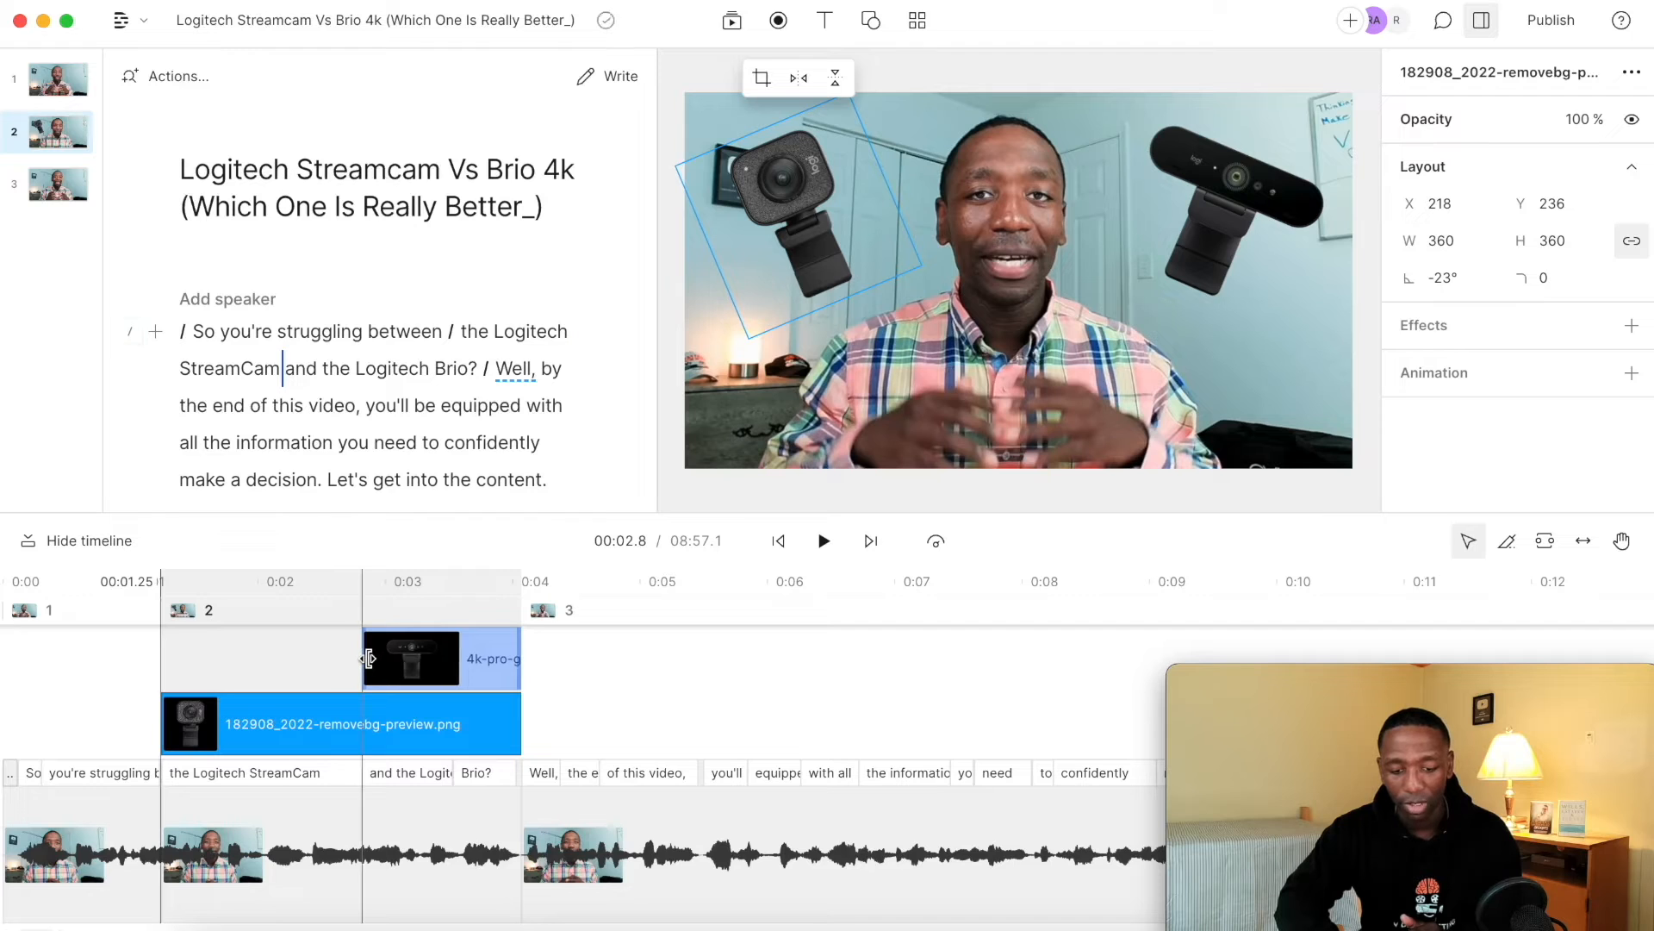
pyautogui.click(97, 661)
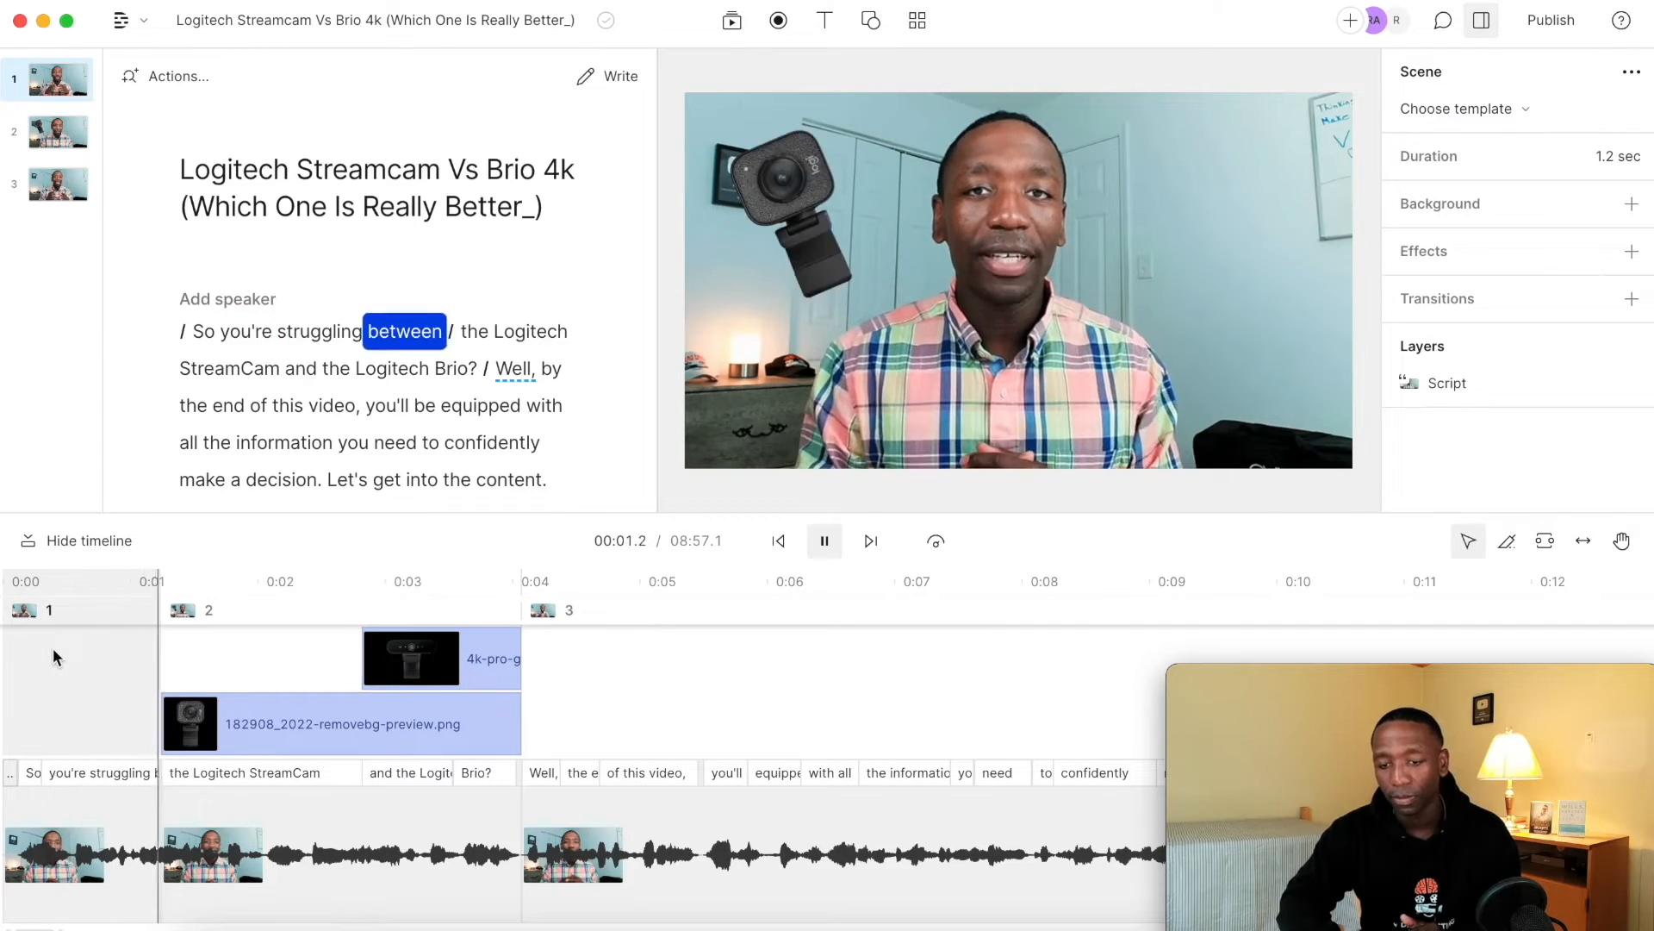
pyautogui.press('space')
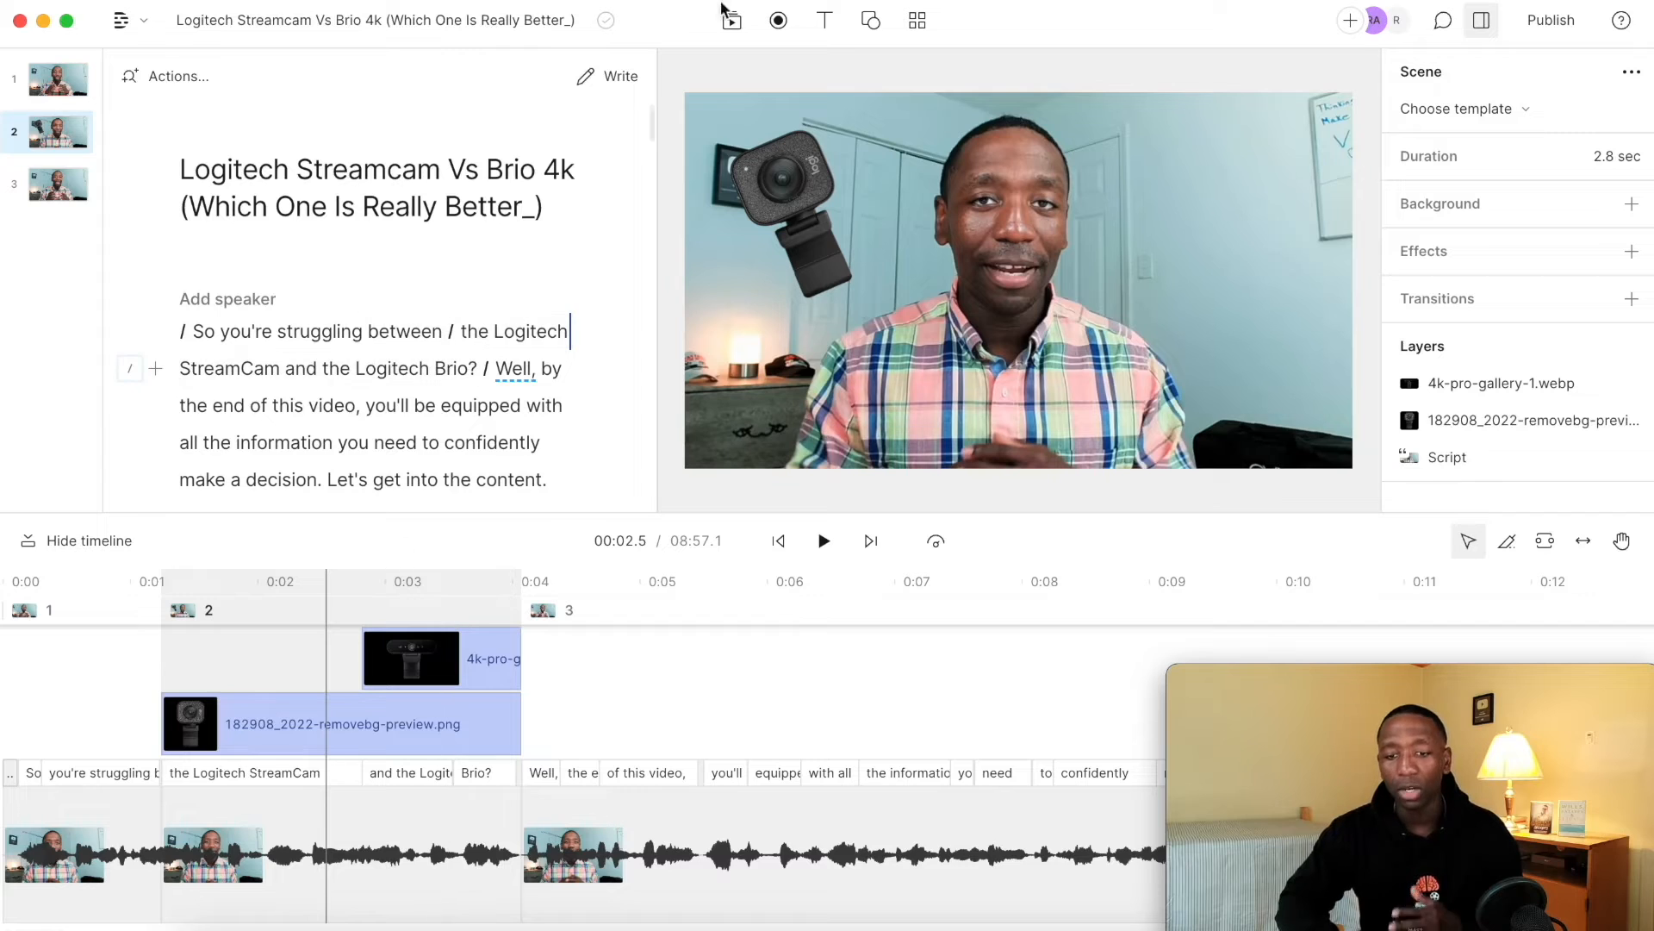
# Search the stock sound effects for "pop" and add Message Pop-up Social Network 2 near the start of the second scene.
pyautogui.click(162, 649)
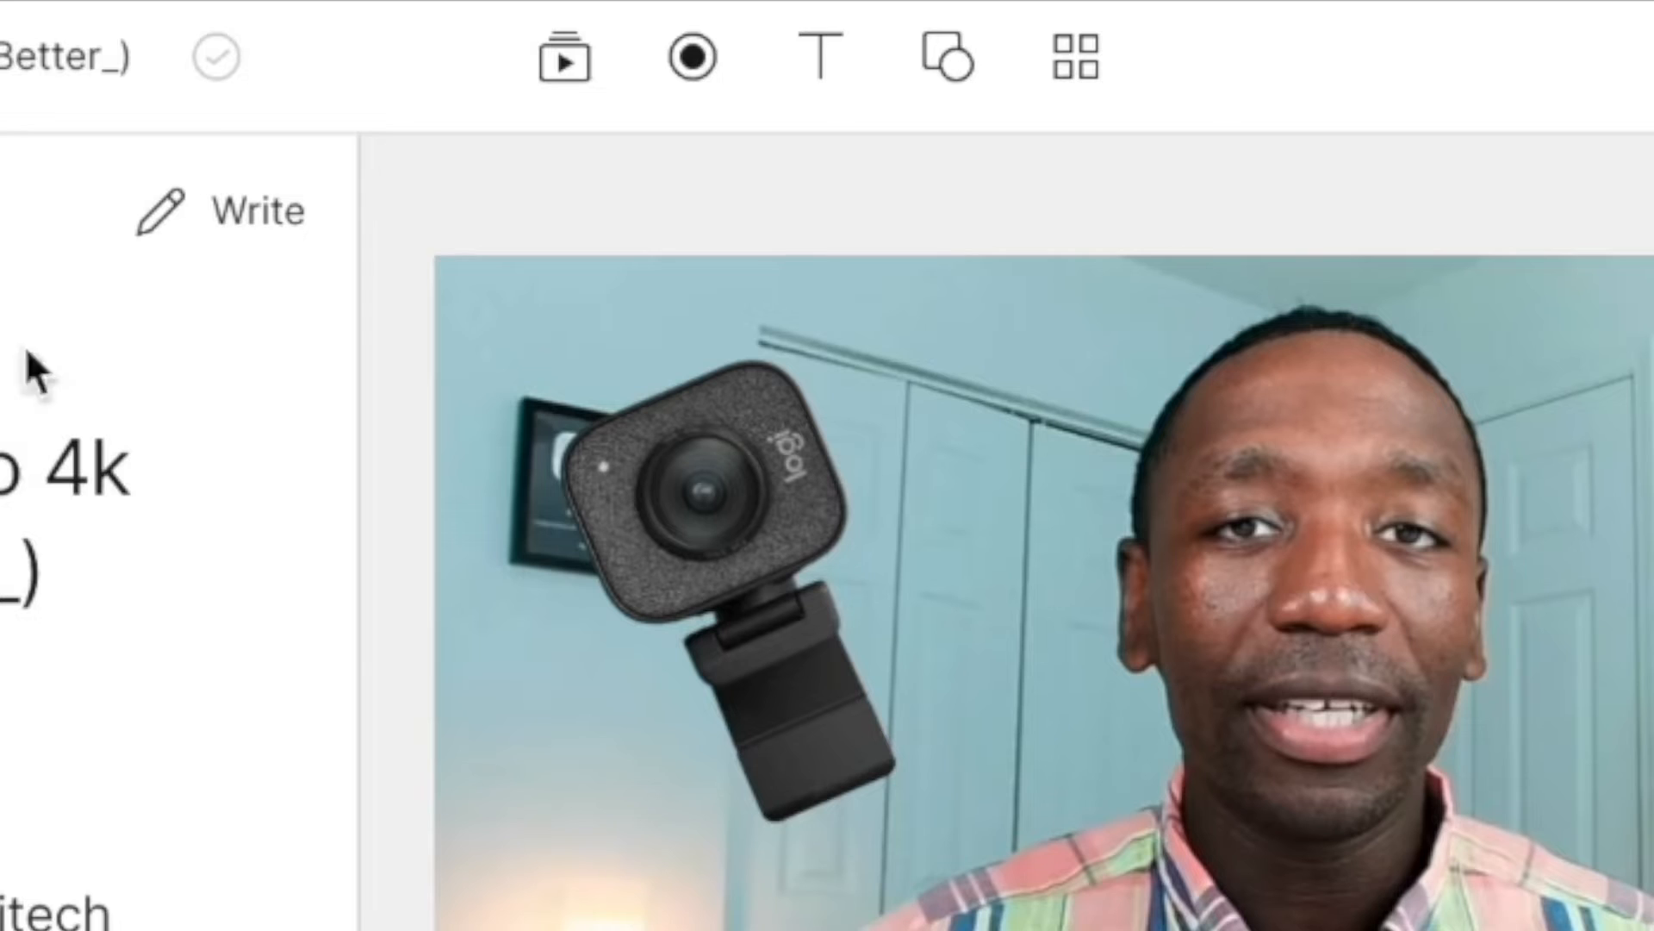
pyautogui.click(729, 19)
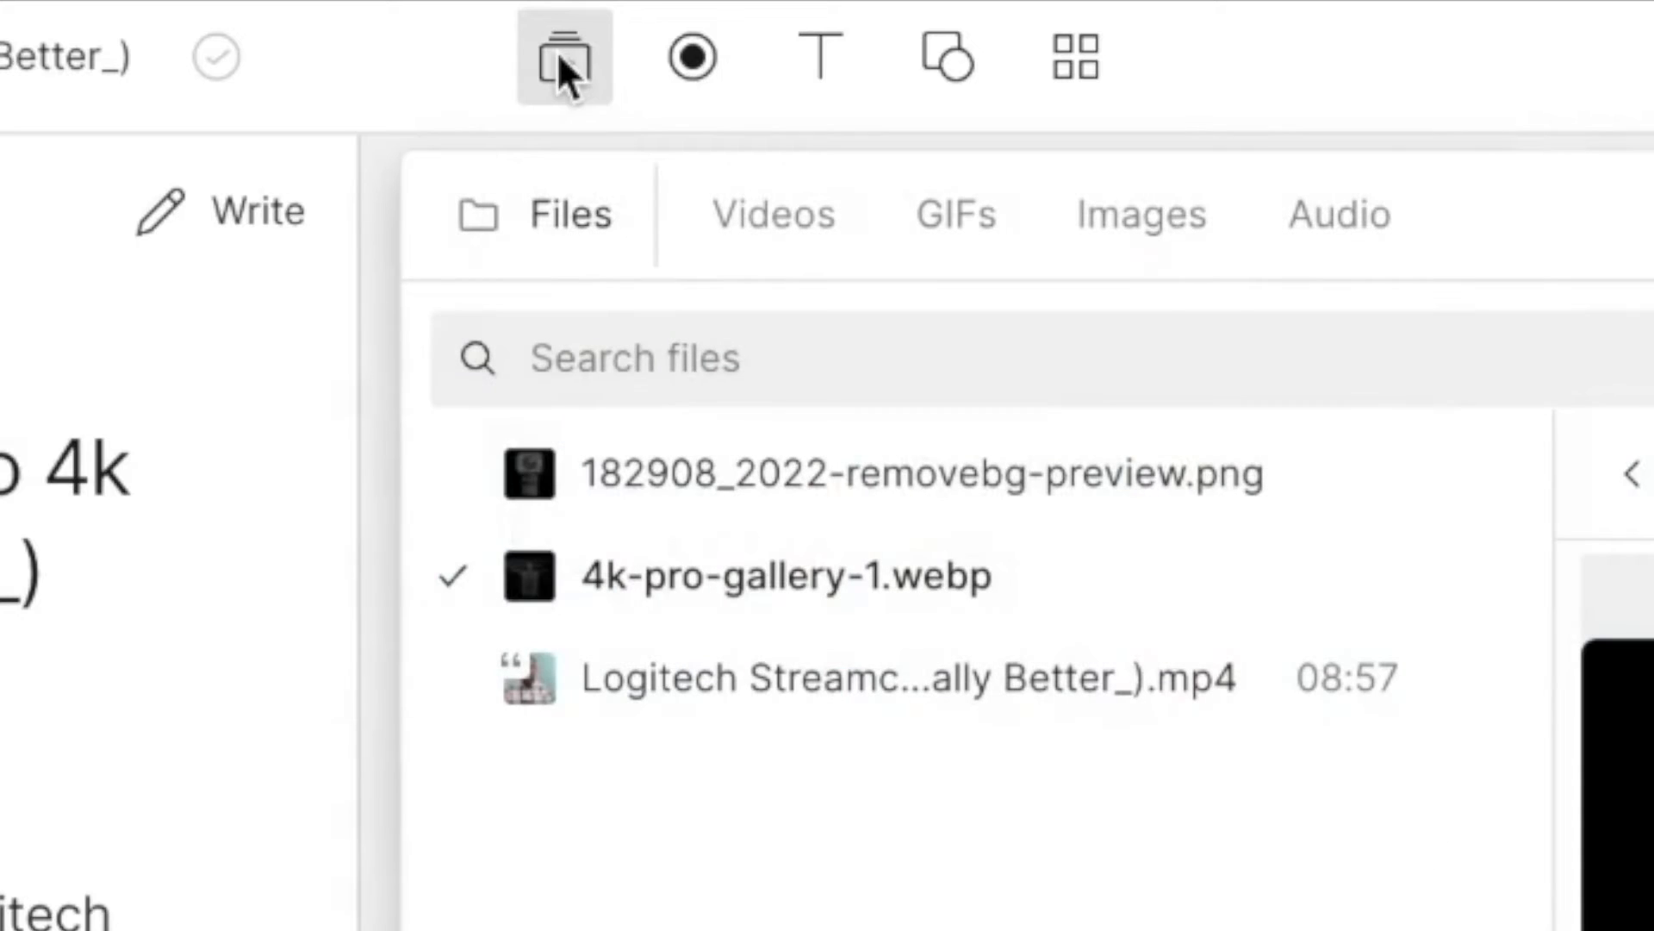
pyautogui.click(1339, 219)
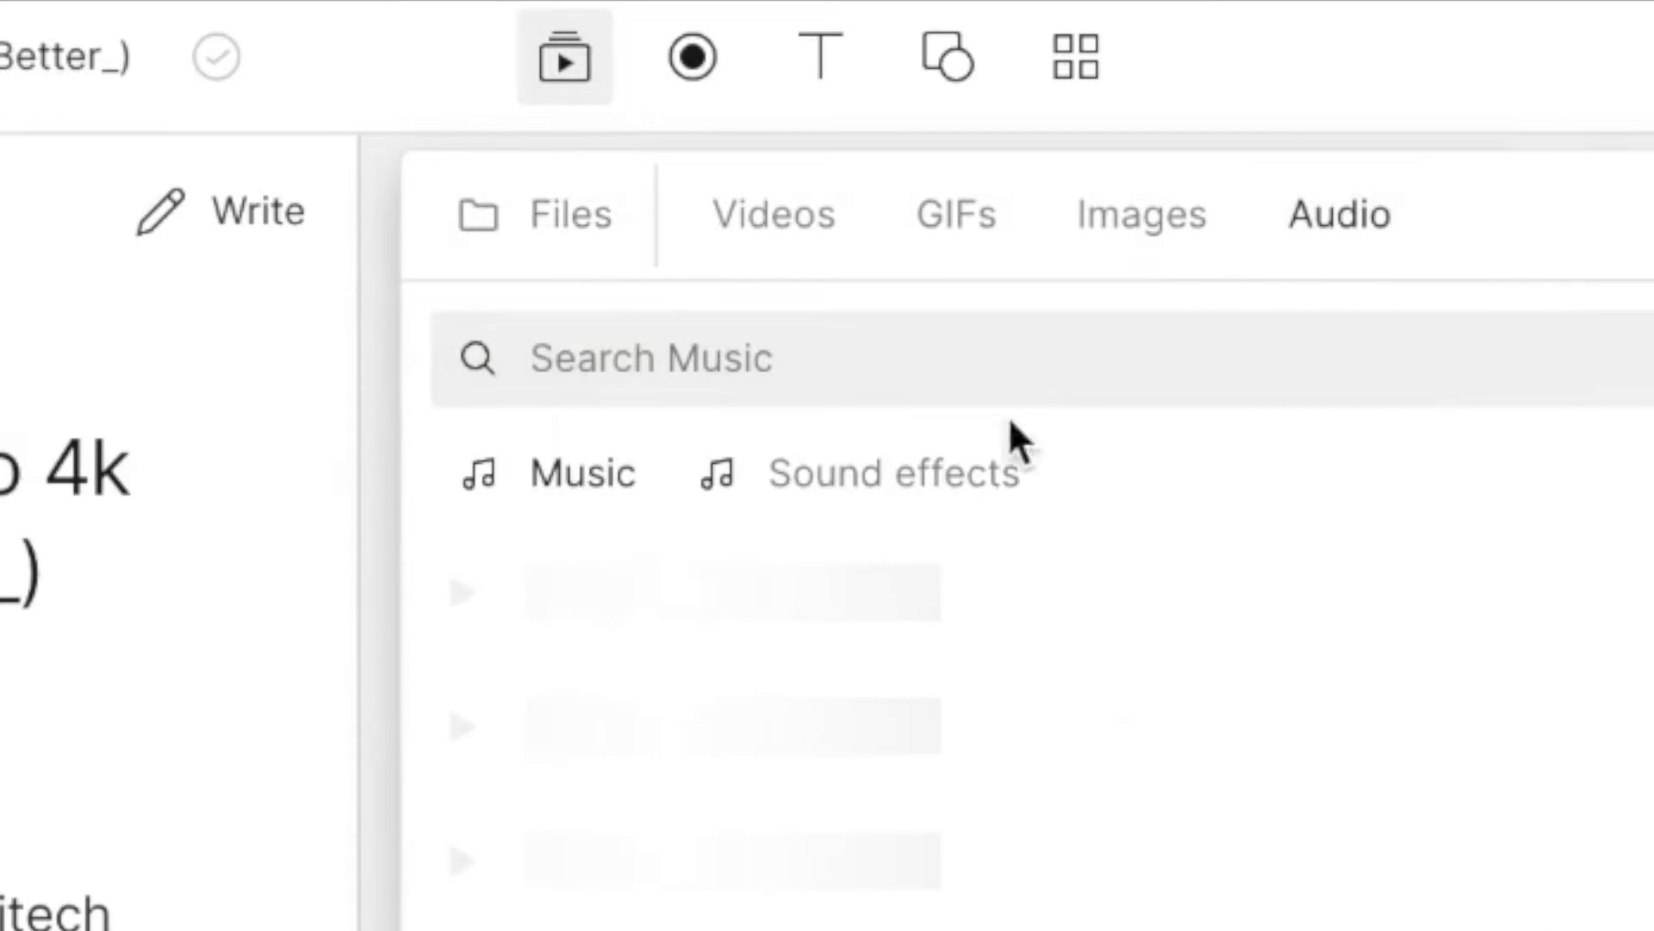
pyautogui.click(850, 480)
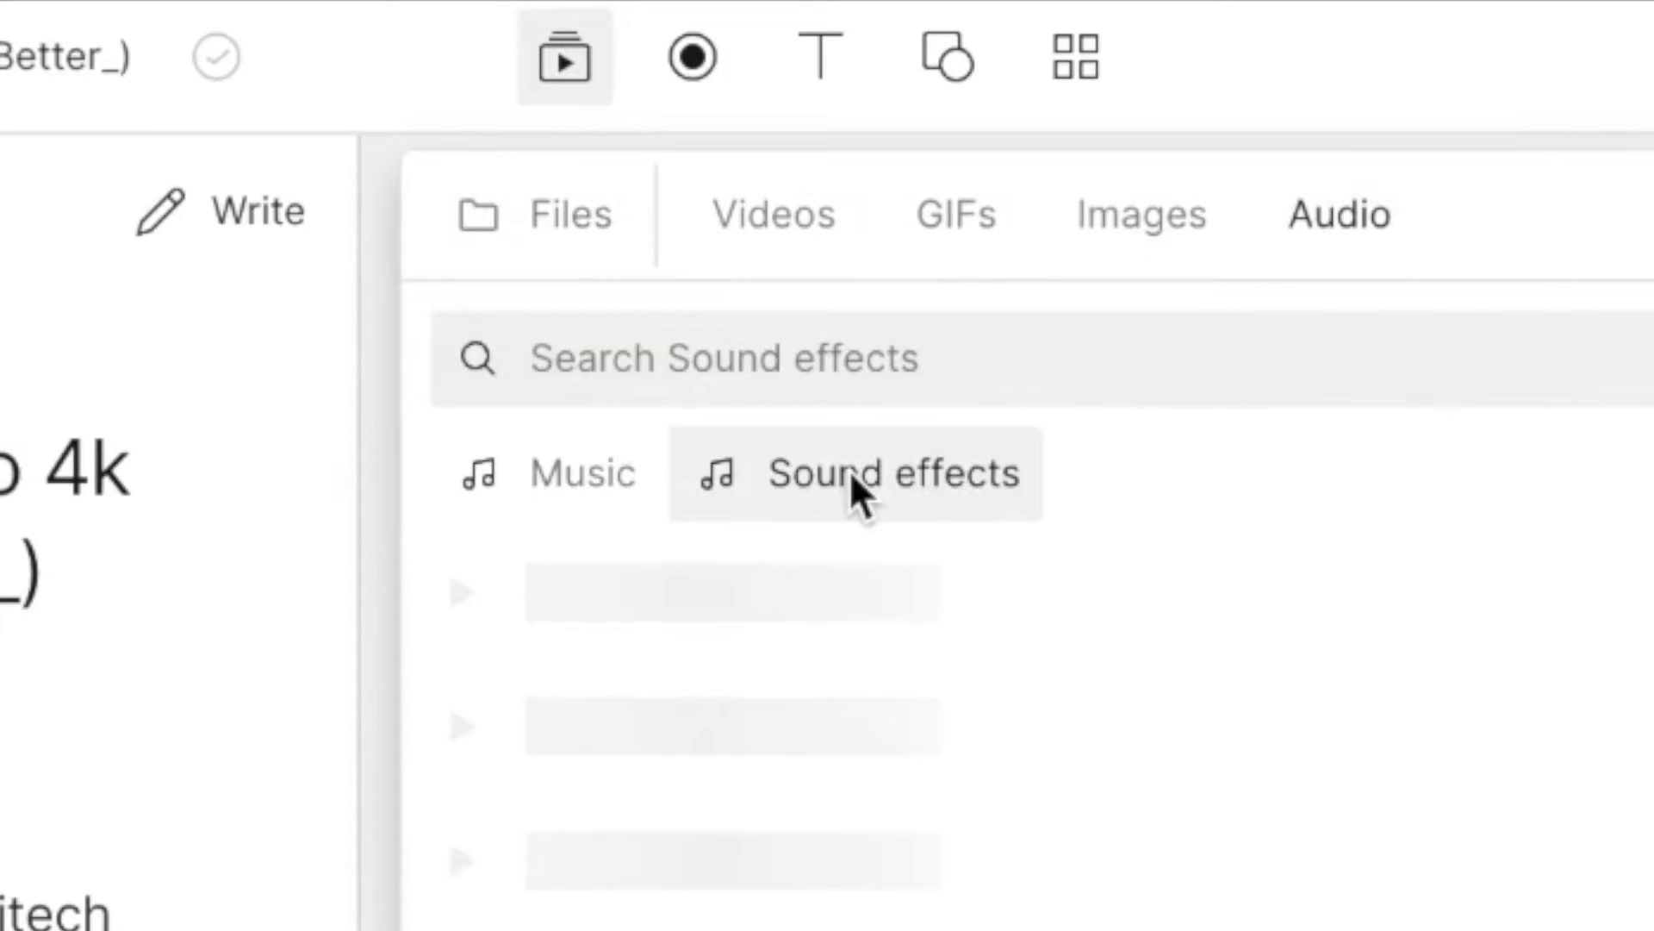
pyautogui.click(796, 351)
pyautogui.write('pop')
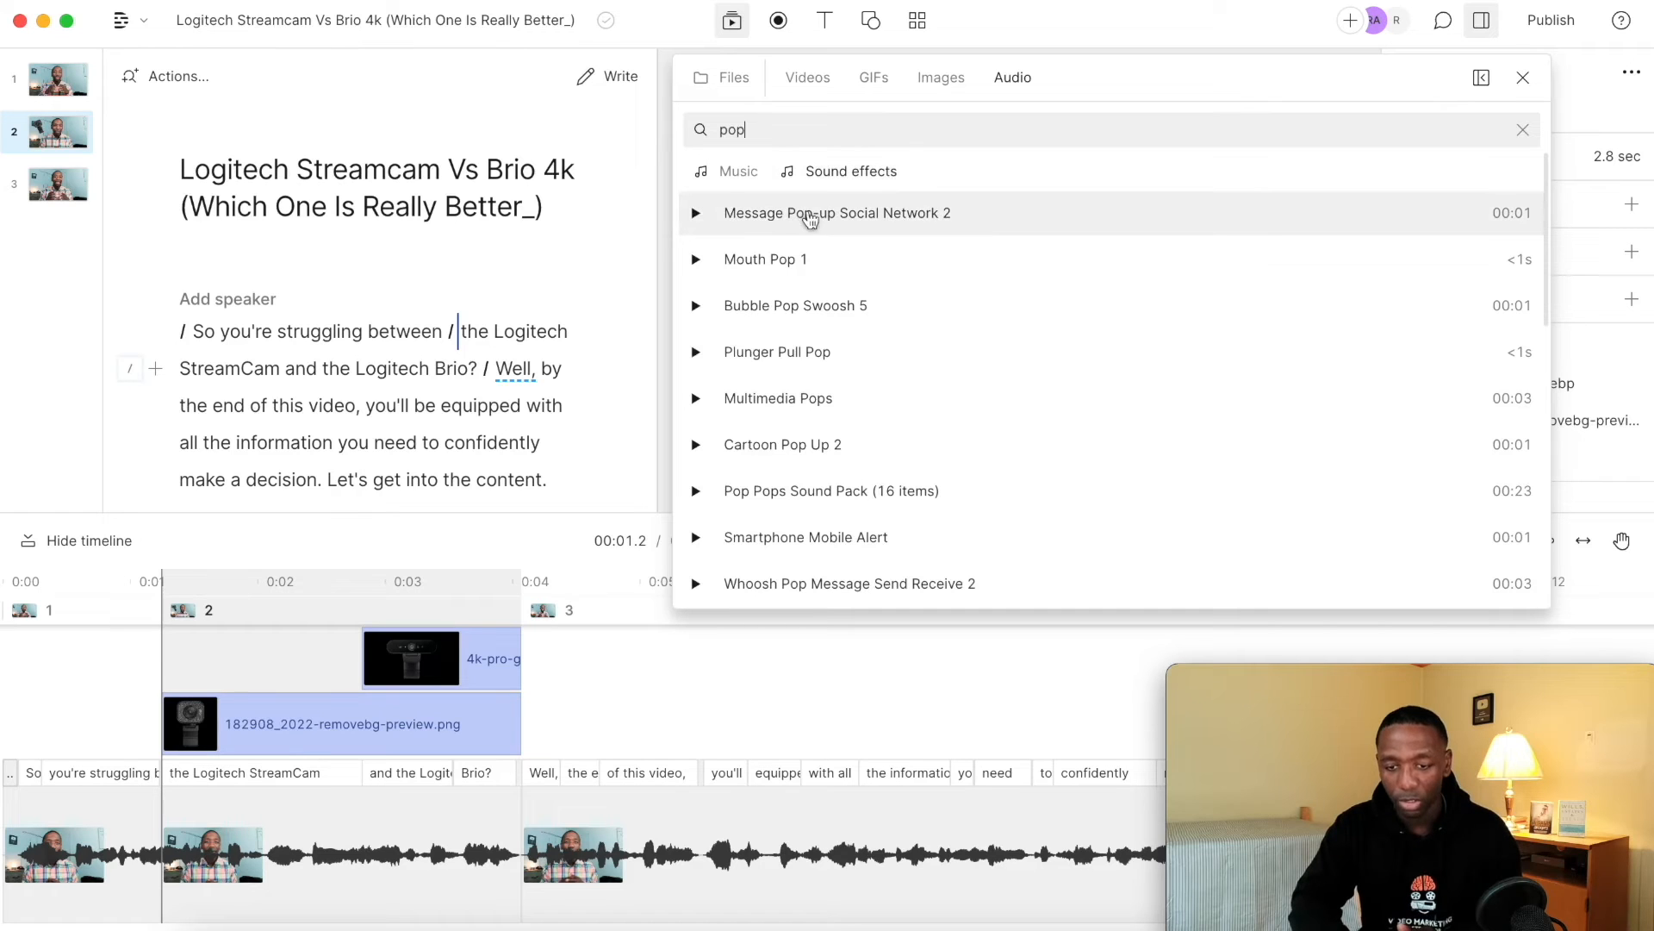
pyautogui.click(828, 221)
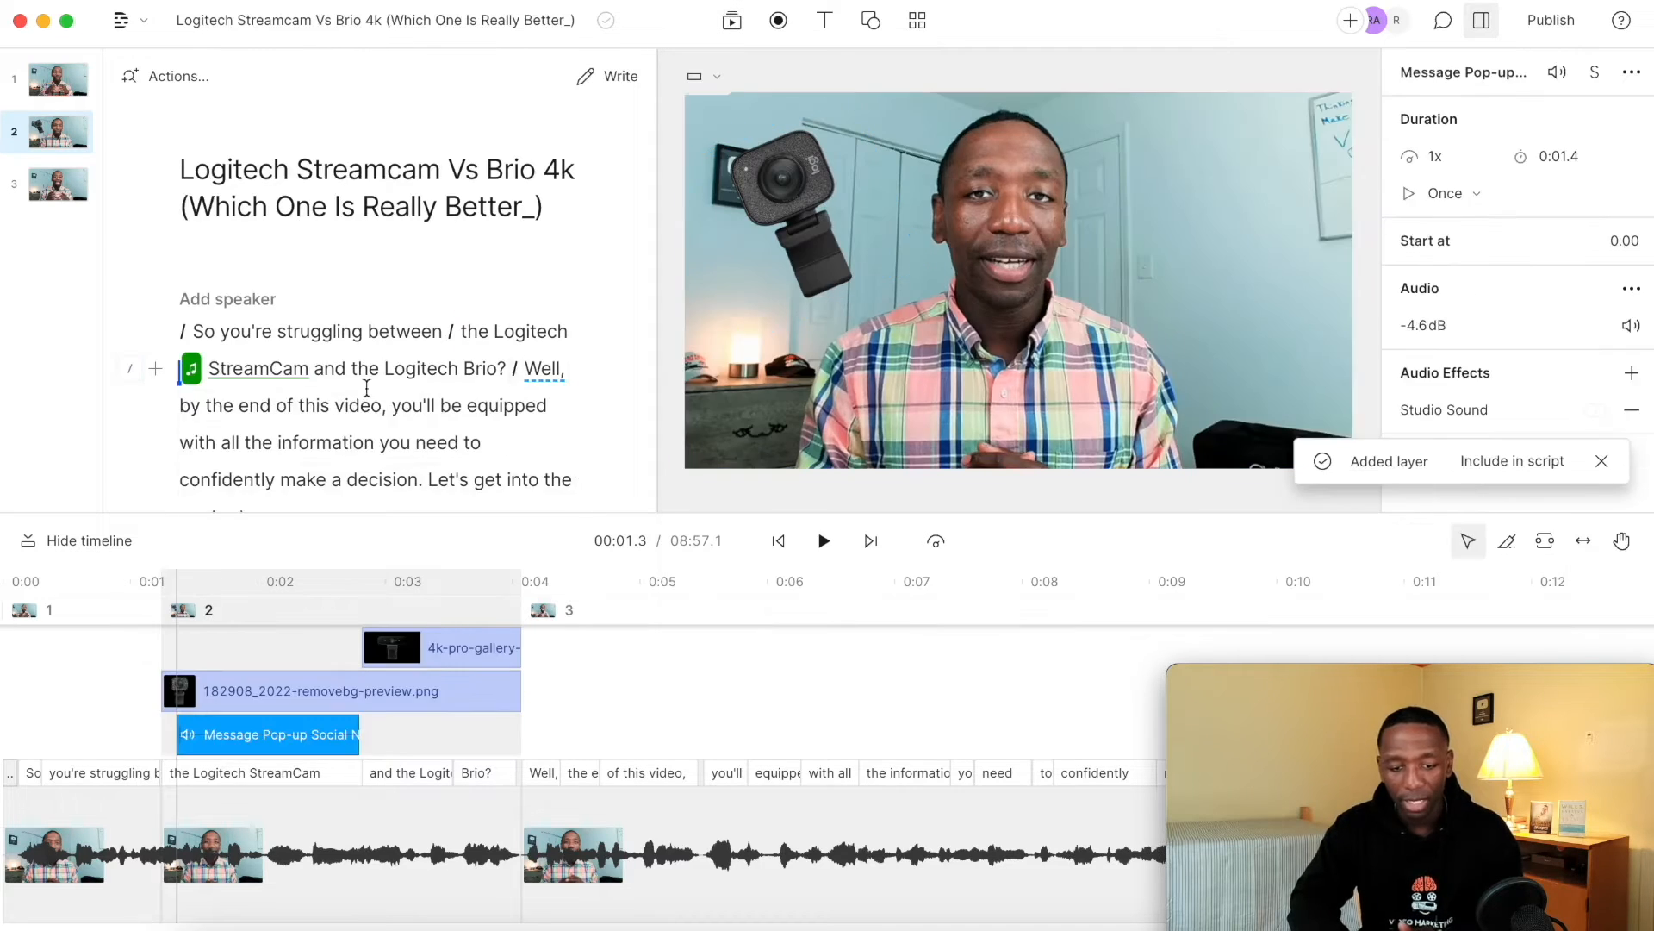
# Play the video from the beginning to check the timing of the pop sound against the first webcam image.
pyautogui.click(197, 330)
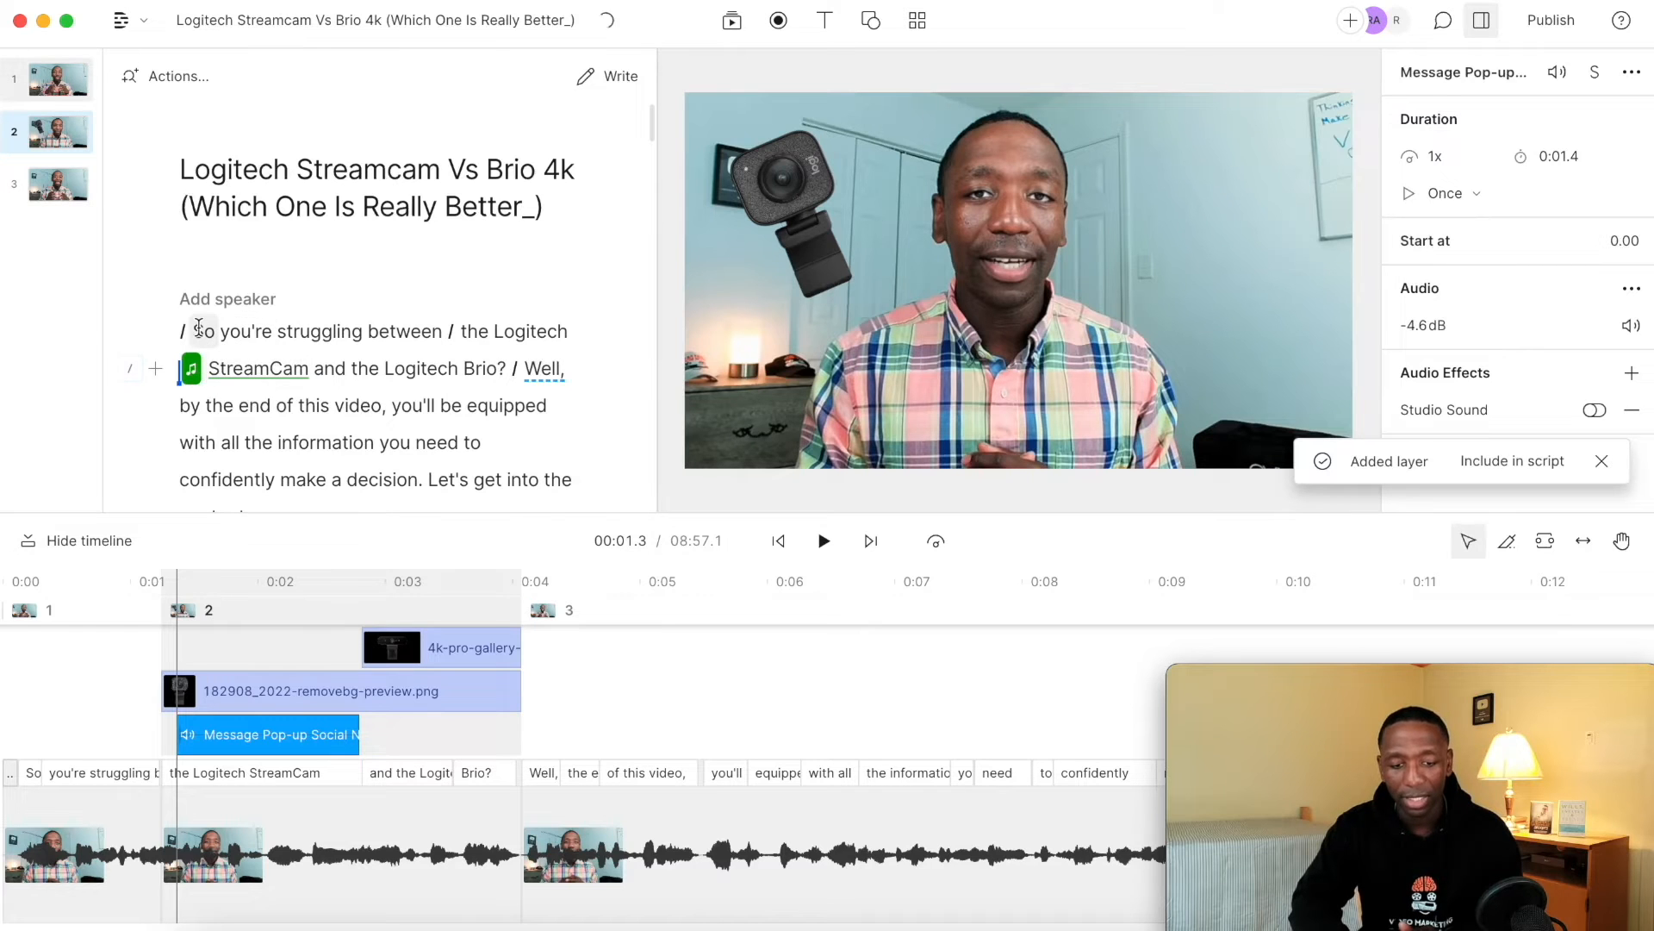
pyautogui.press('space')
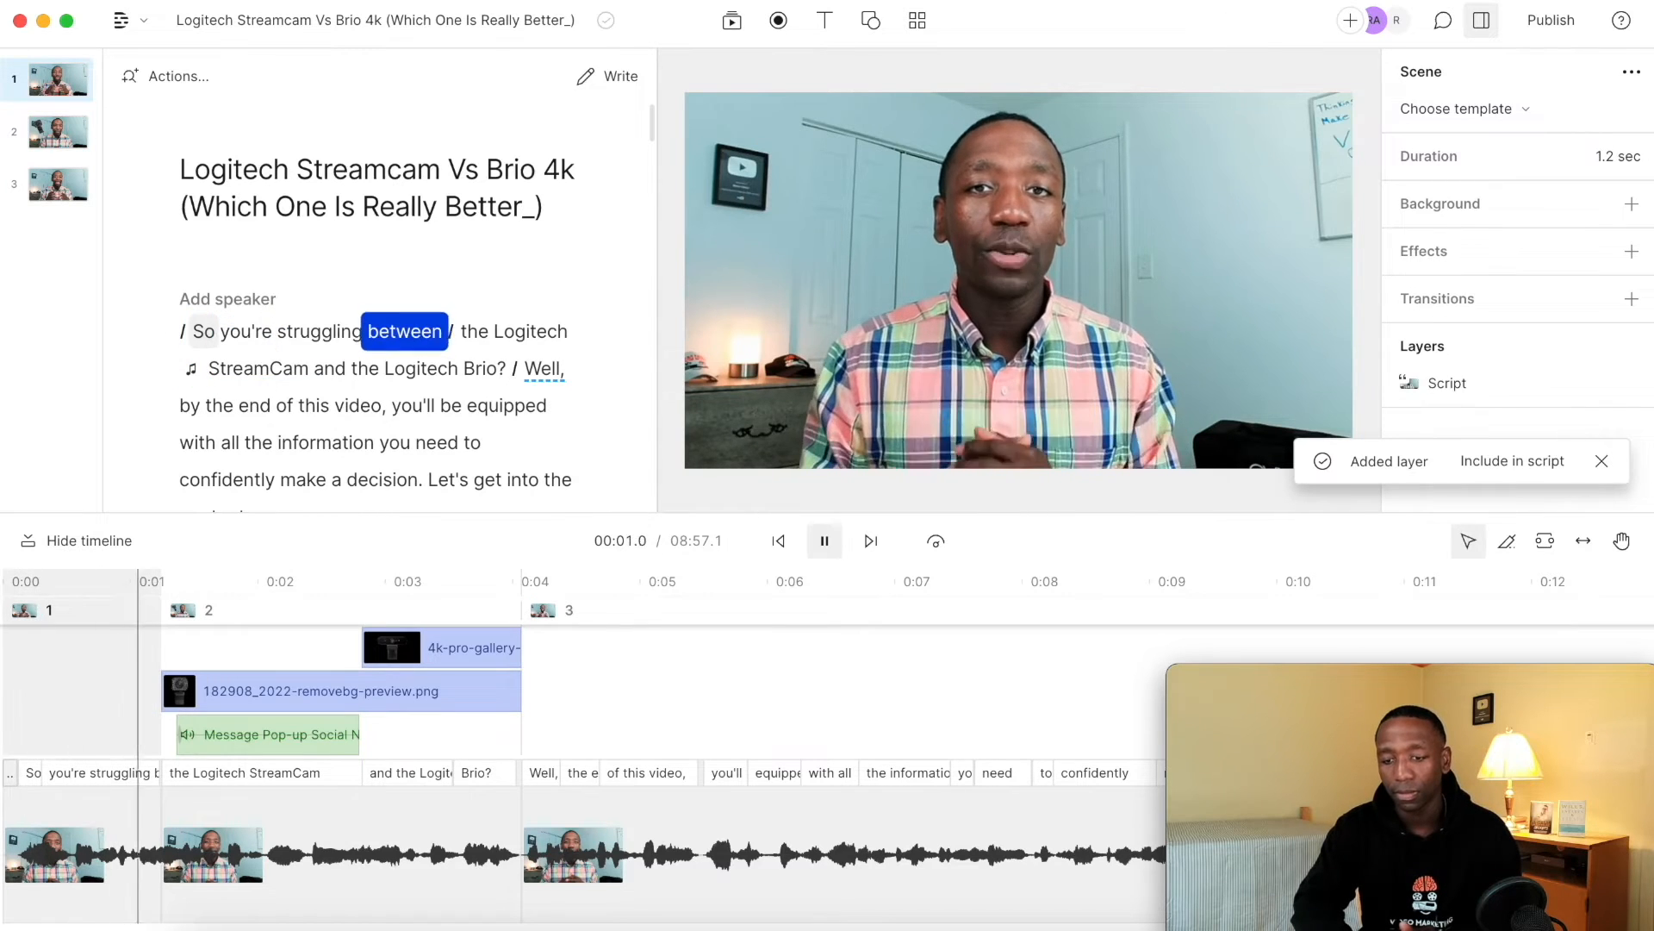
pyautogui.press('space')
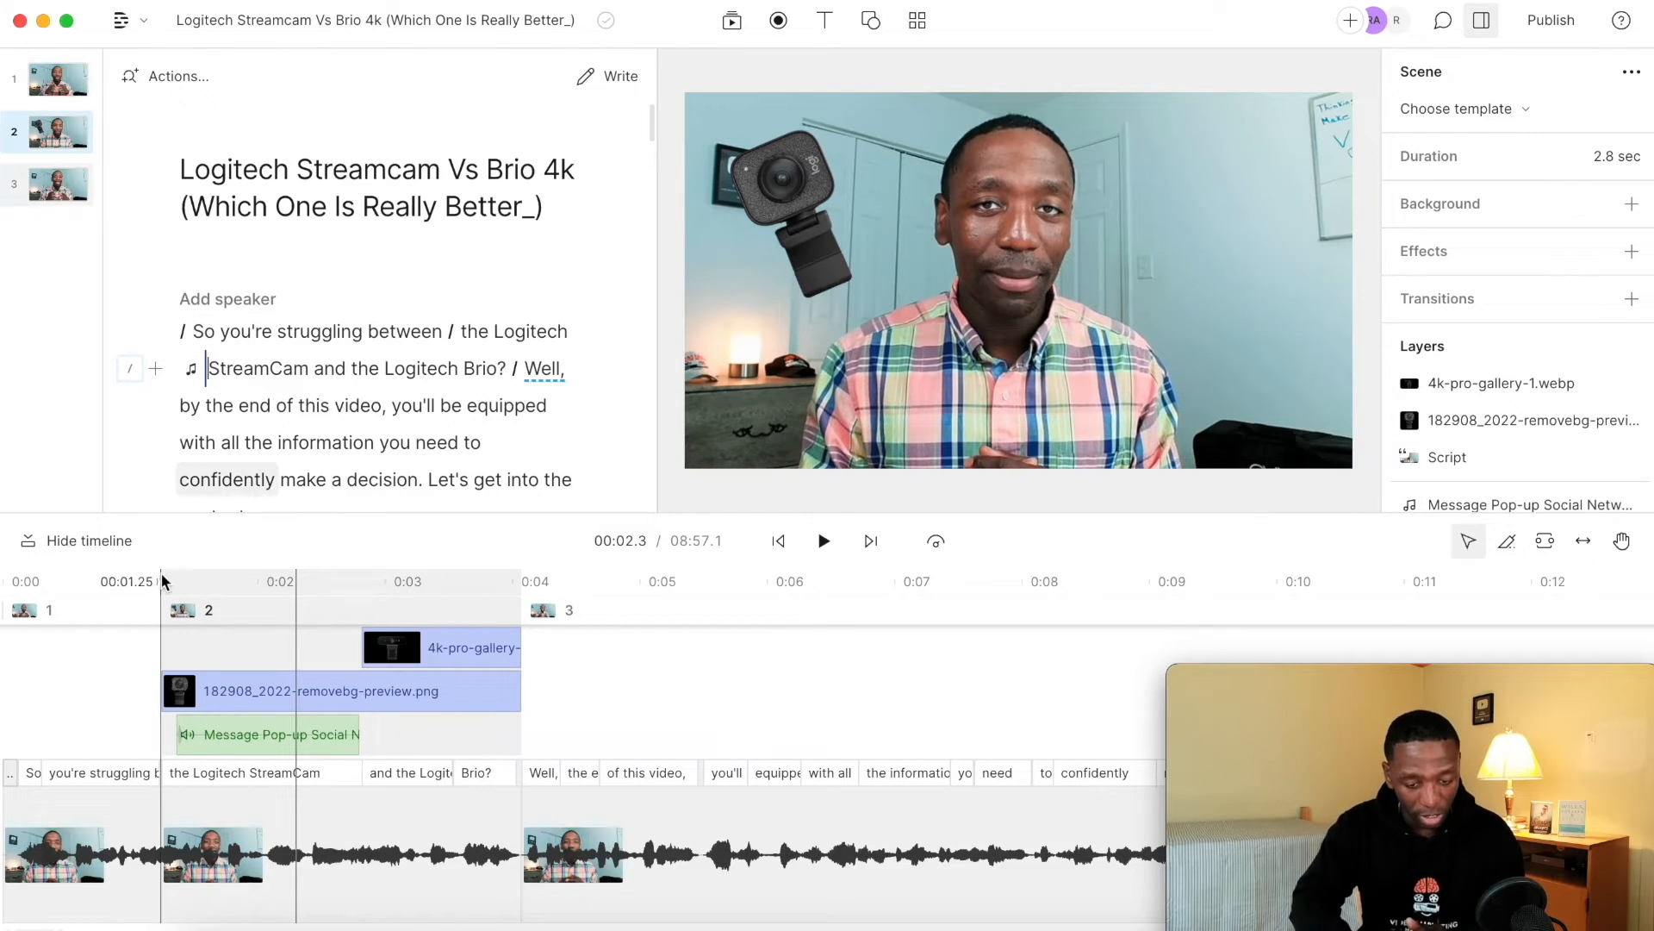
# Shift the Message Pop-up Social Network 2 clip slightly later in the second scene and play back the result.
pyautogui.click(226, 722)
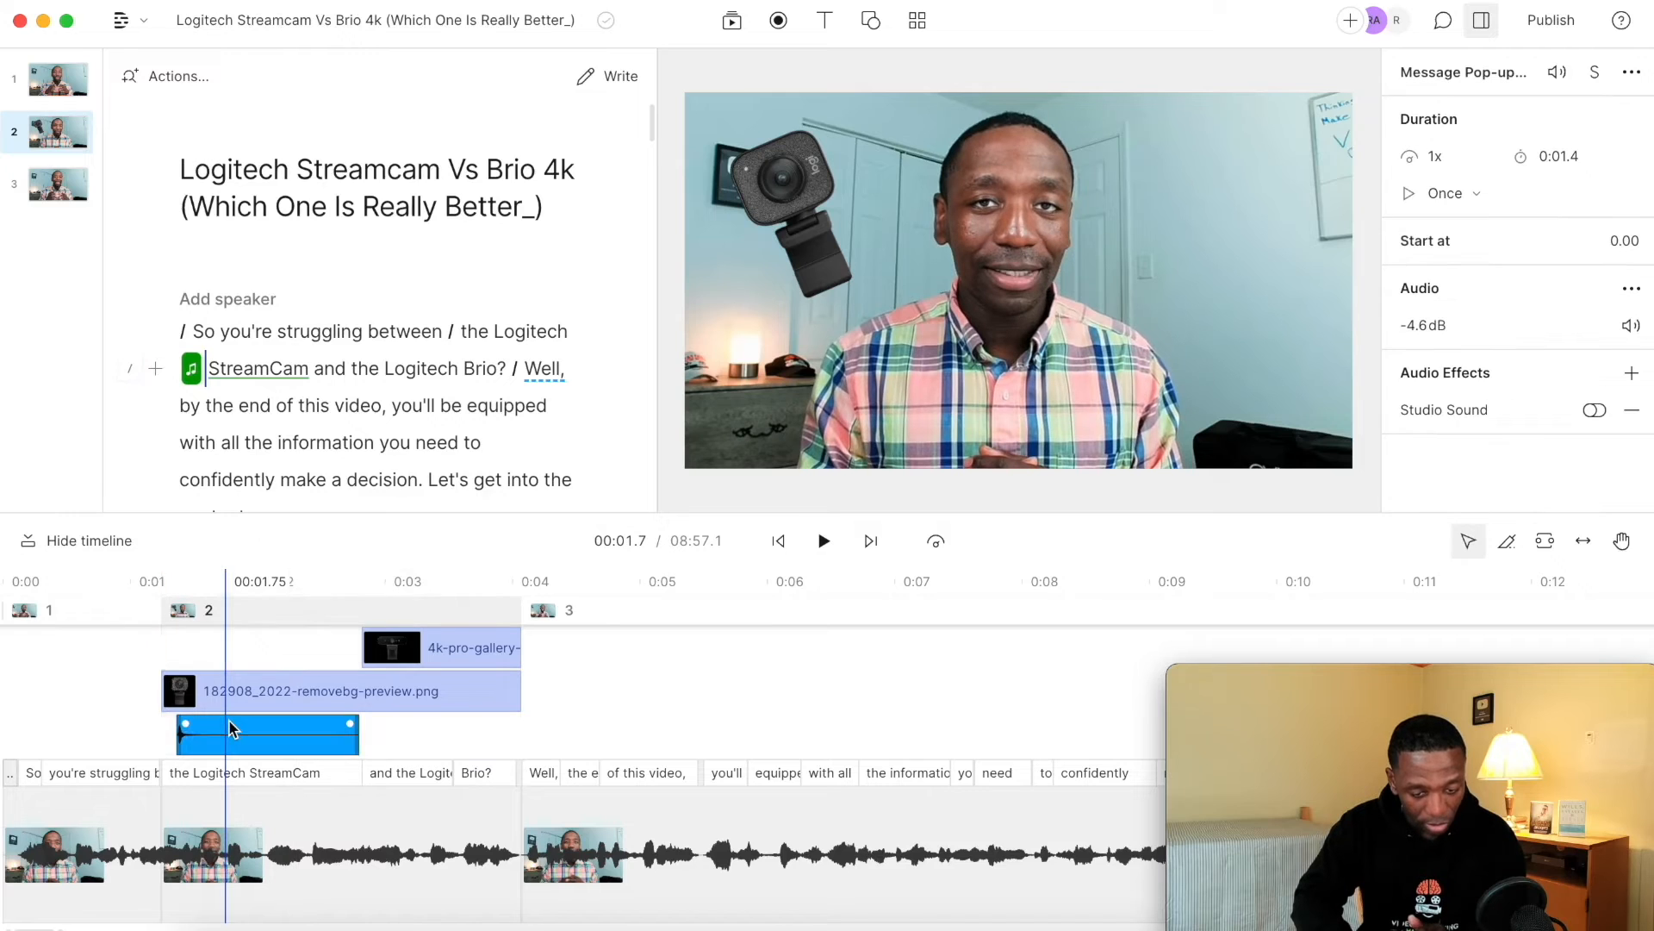
pyautogui.moveTo(229, 726); pyautogui.dragTo(214, 725)
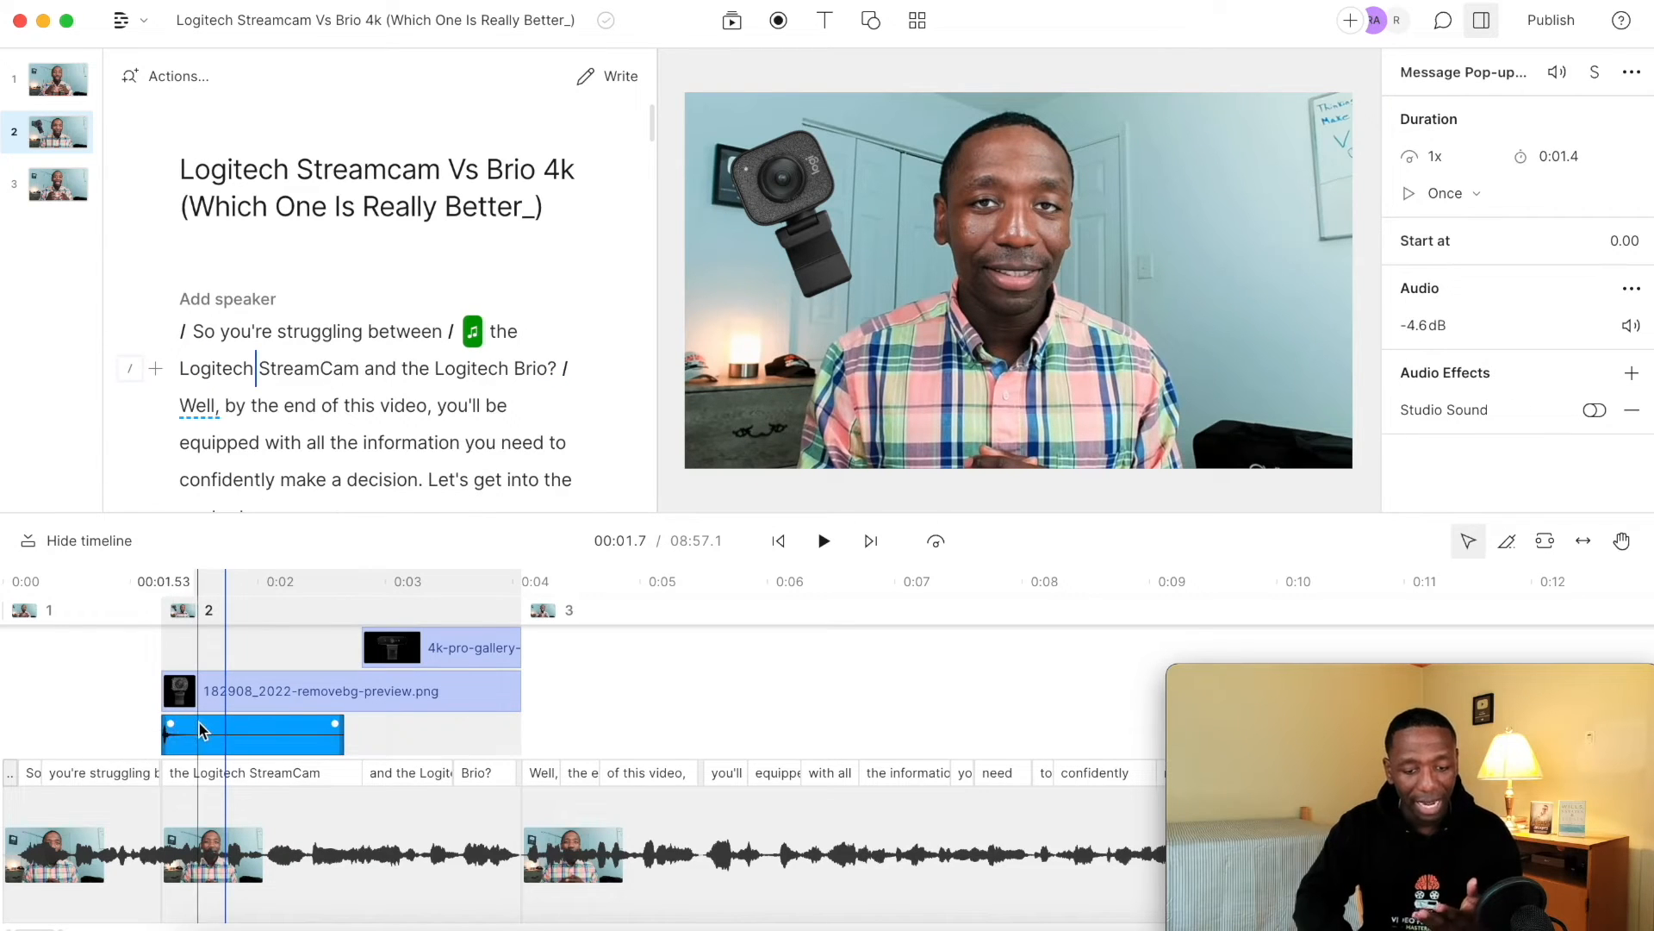
pyautogui.press('super+z')
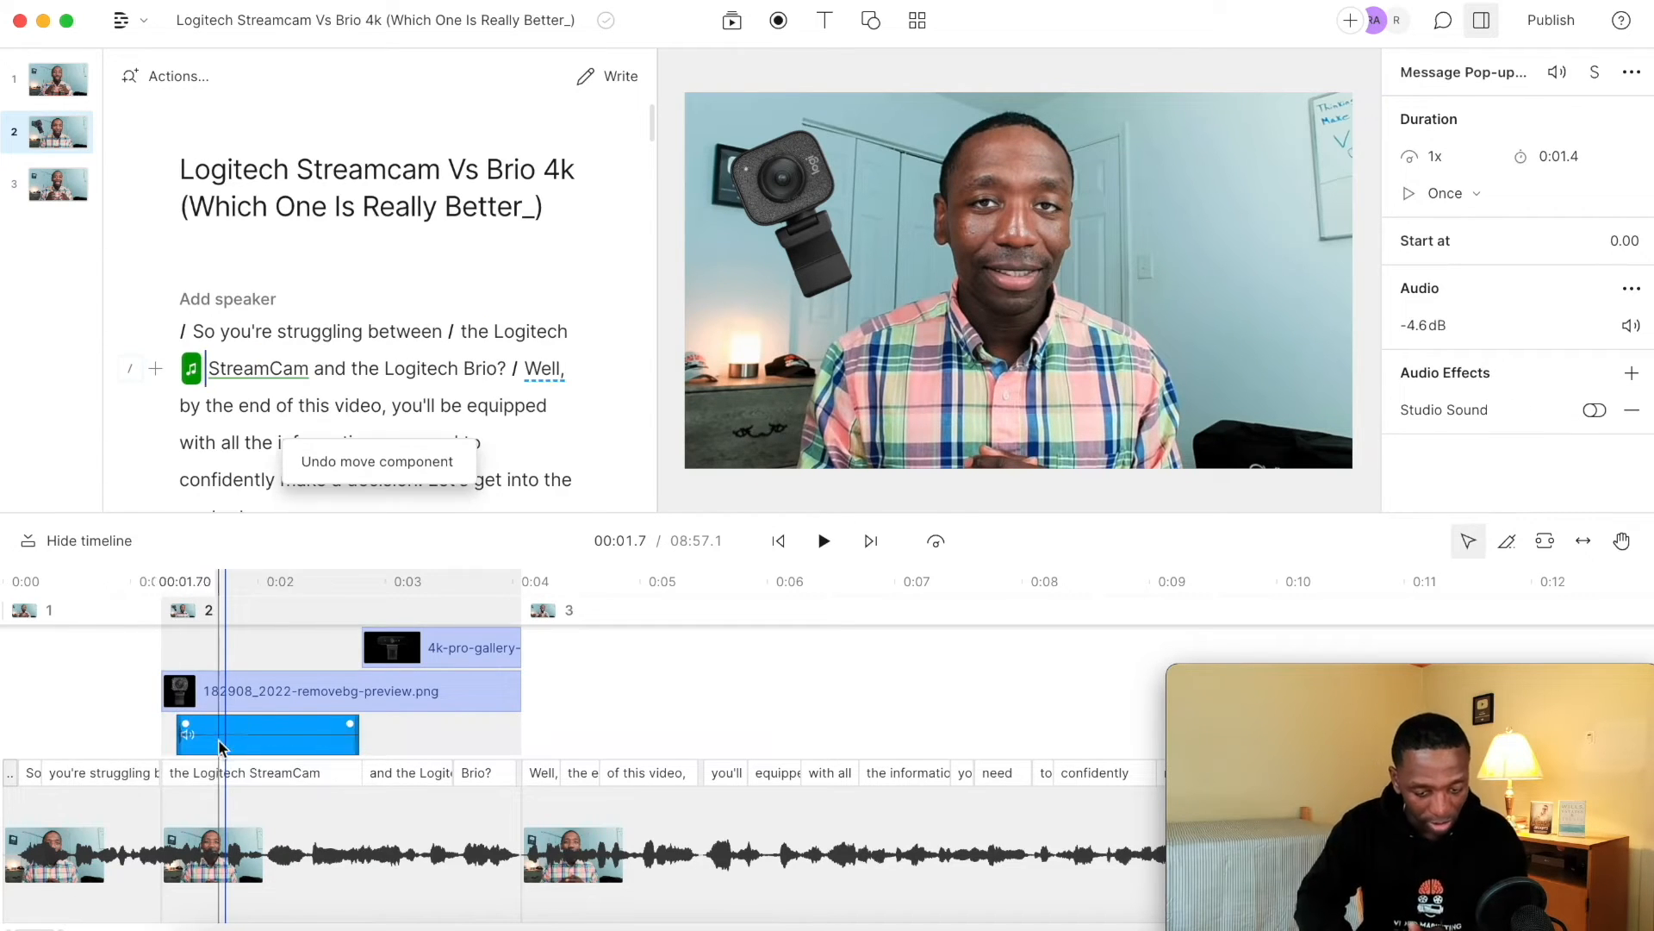
pyautogui.click(92, 720)
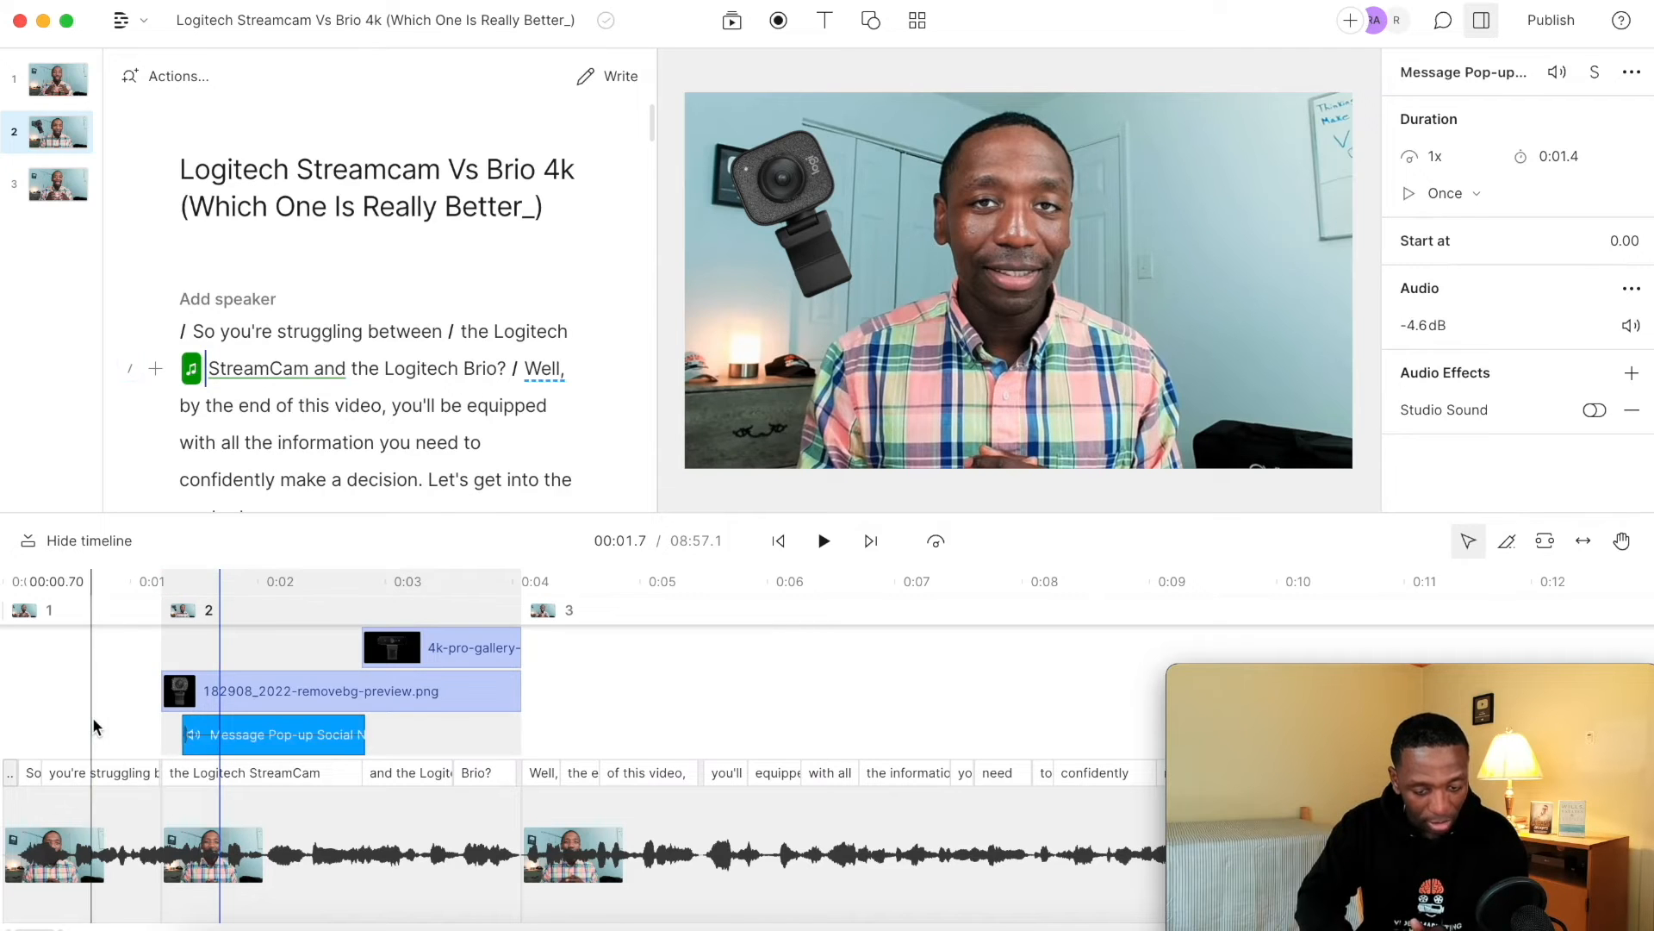
pyautogui.press('space')
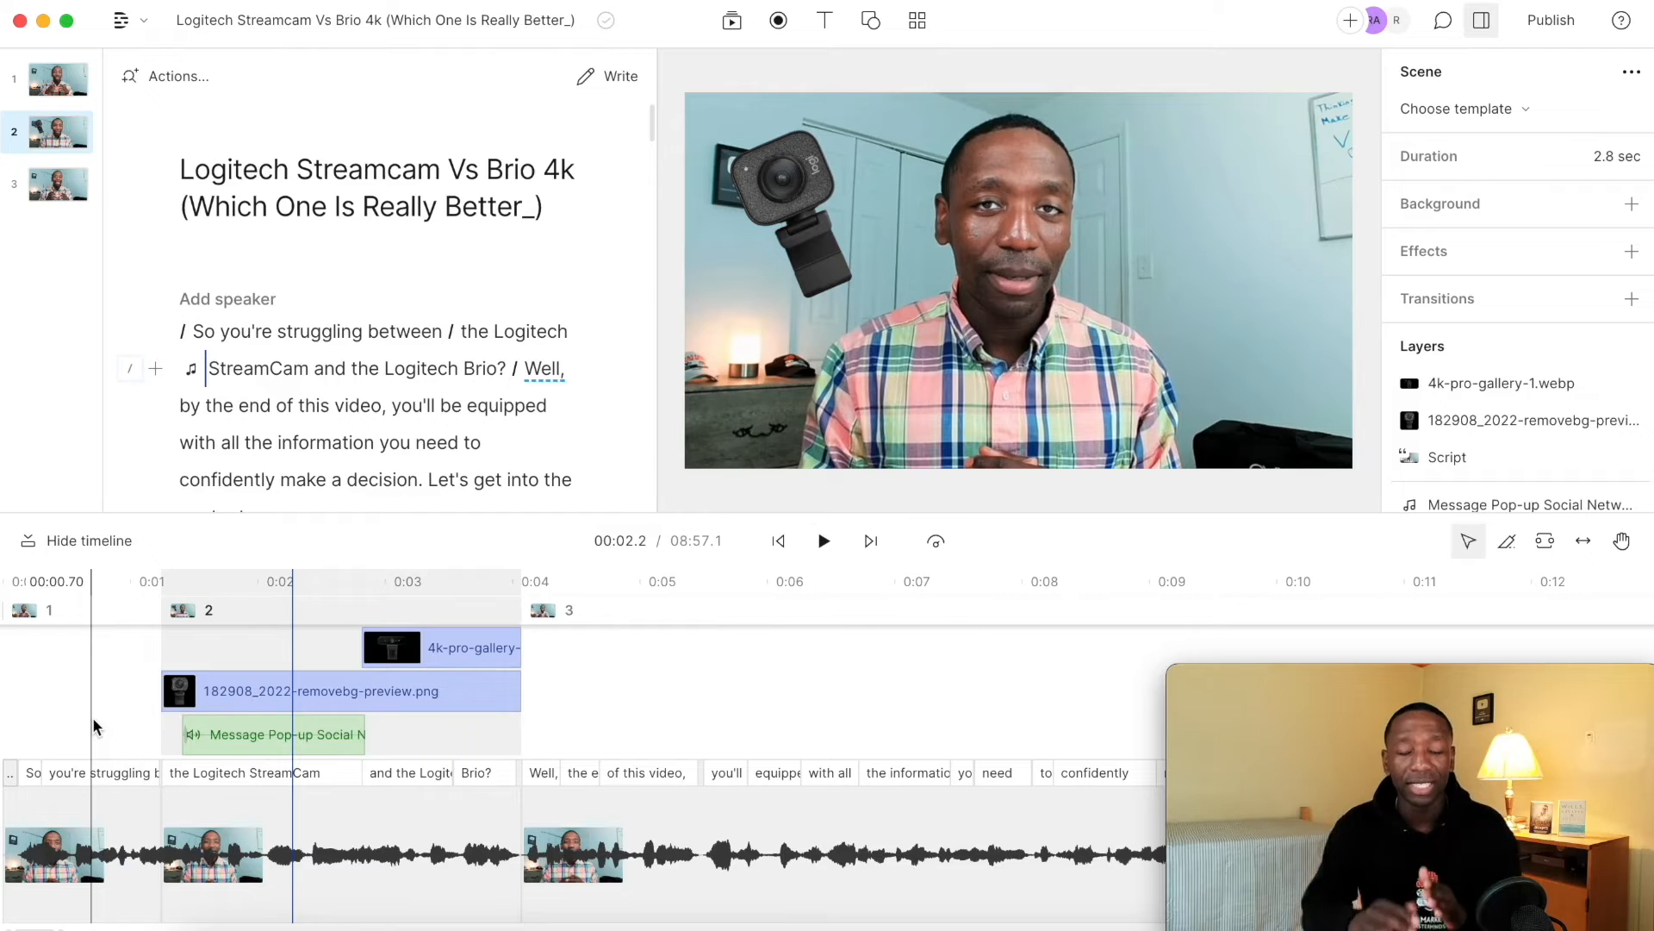
# Add a second Message Pop-up Social Network 2 sound effect where the 4k-pro-gallery-1.webp clip begins.
pyautogui.click(117, 654)
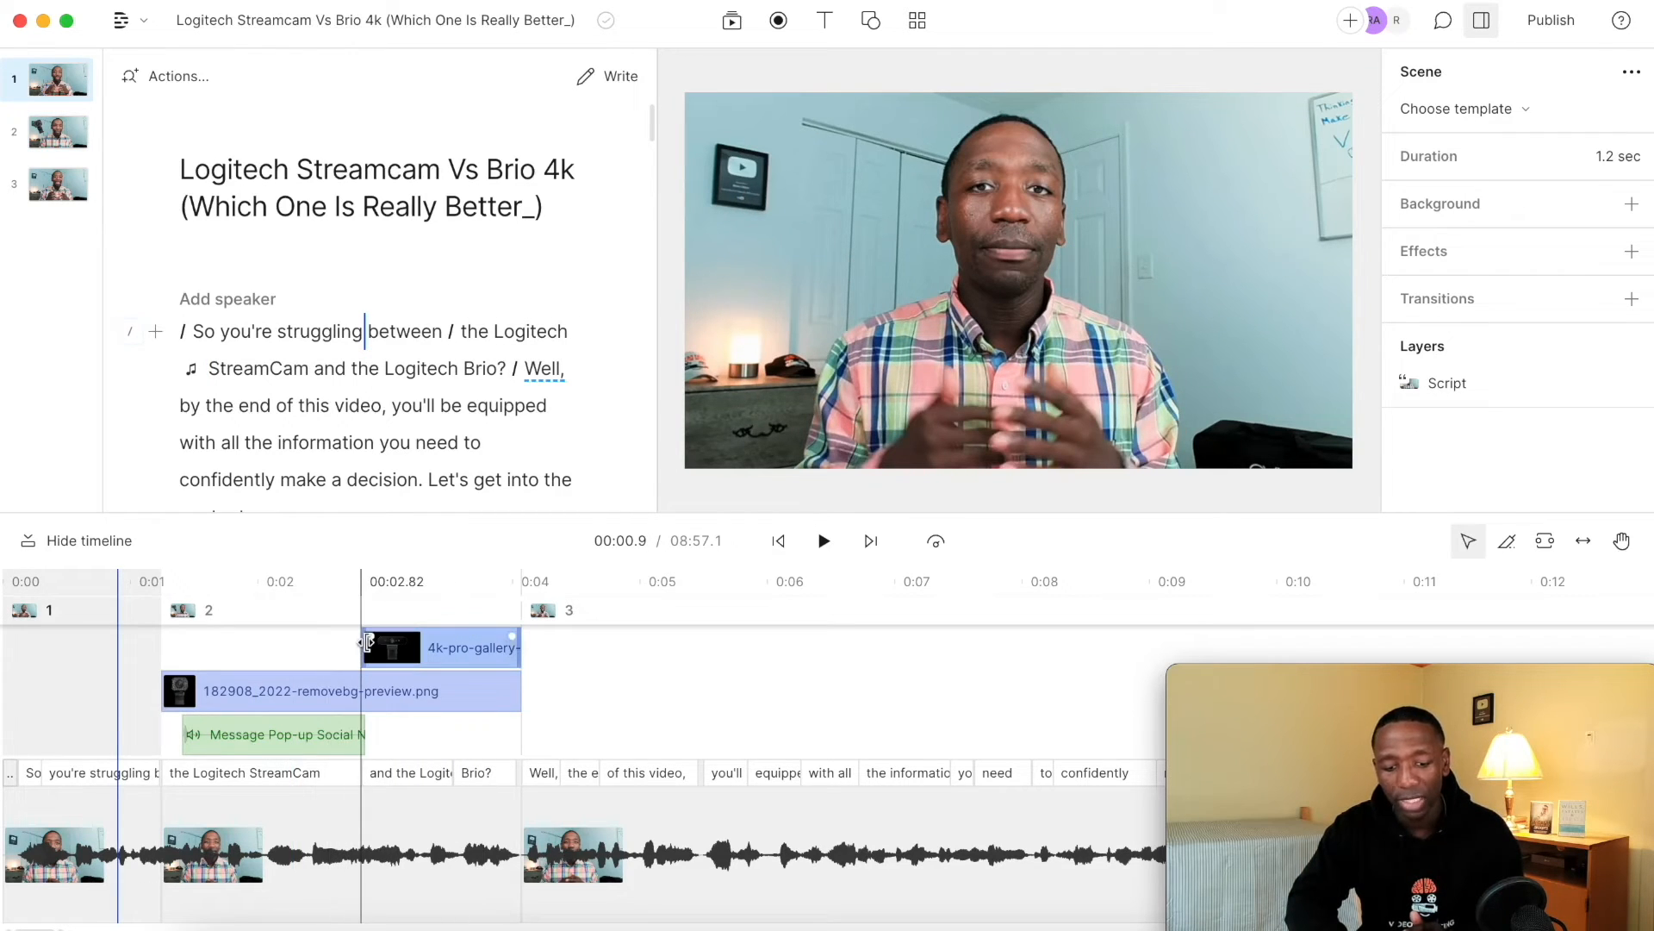
pyautogui.click(369, 647)
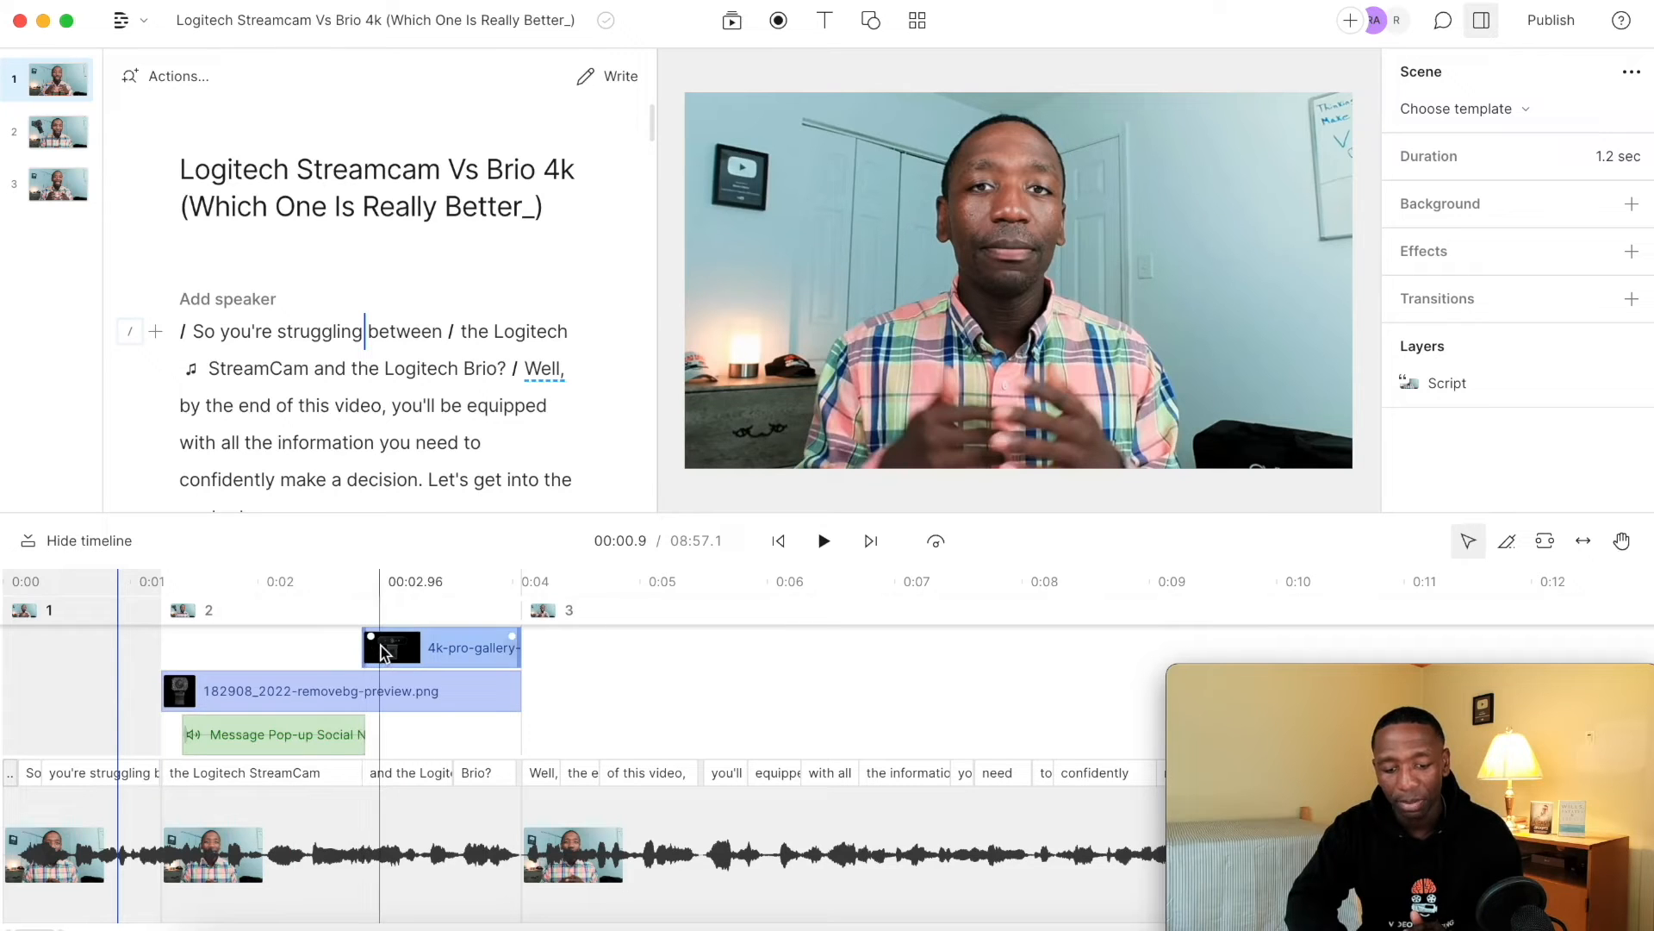
pyautogui.click(732, 22)
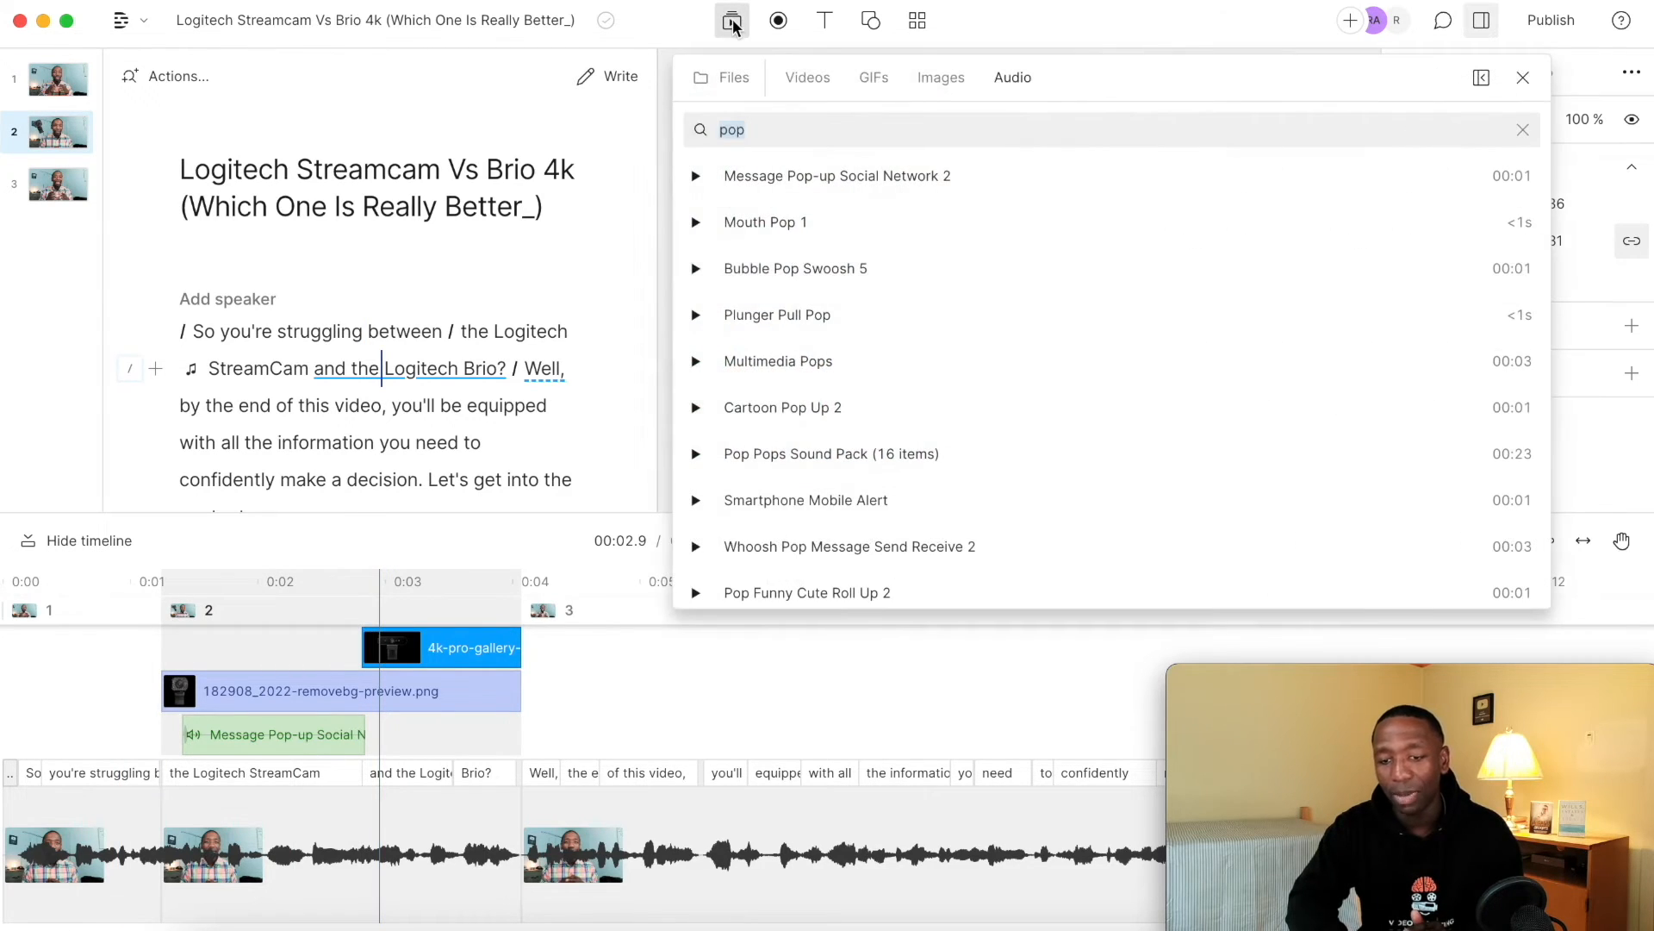
pyautogui.click(839, 174)
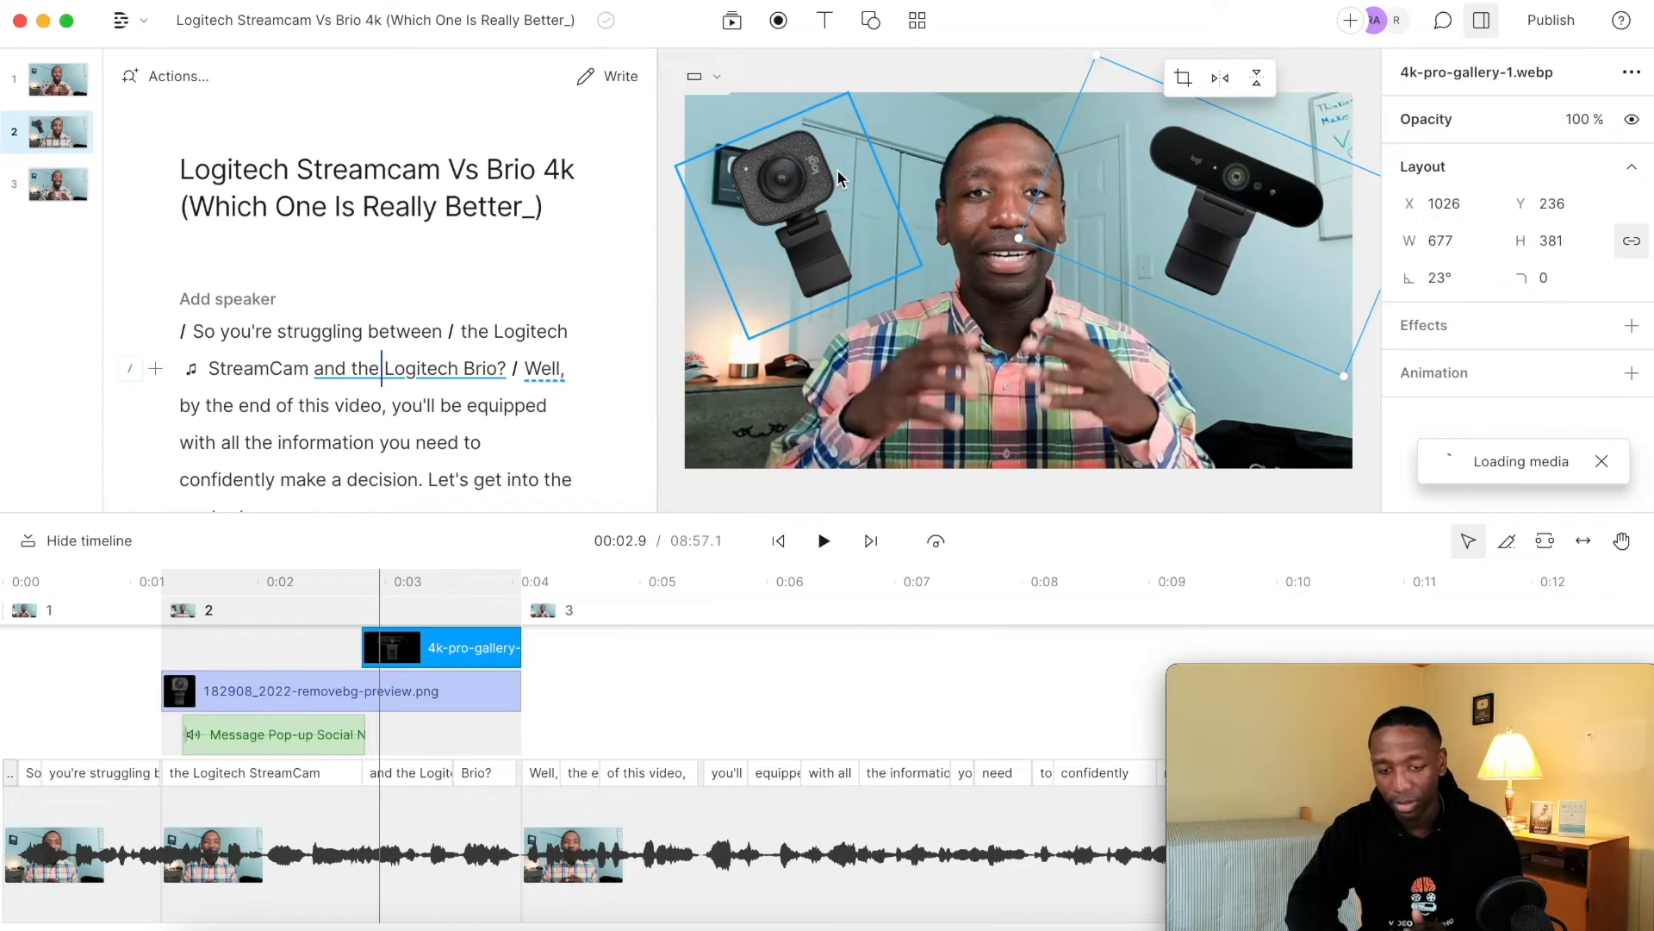
# Play back the opening twice to check both pop sounds against the appearance of the two webcam images.
pyautogui.click(128, 649)
pyautogui.press('space')
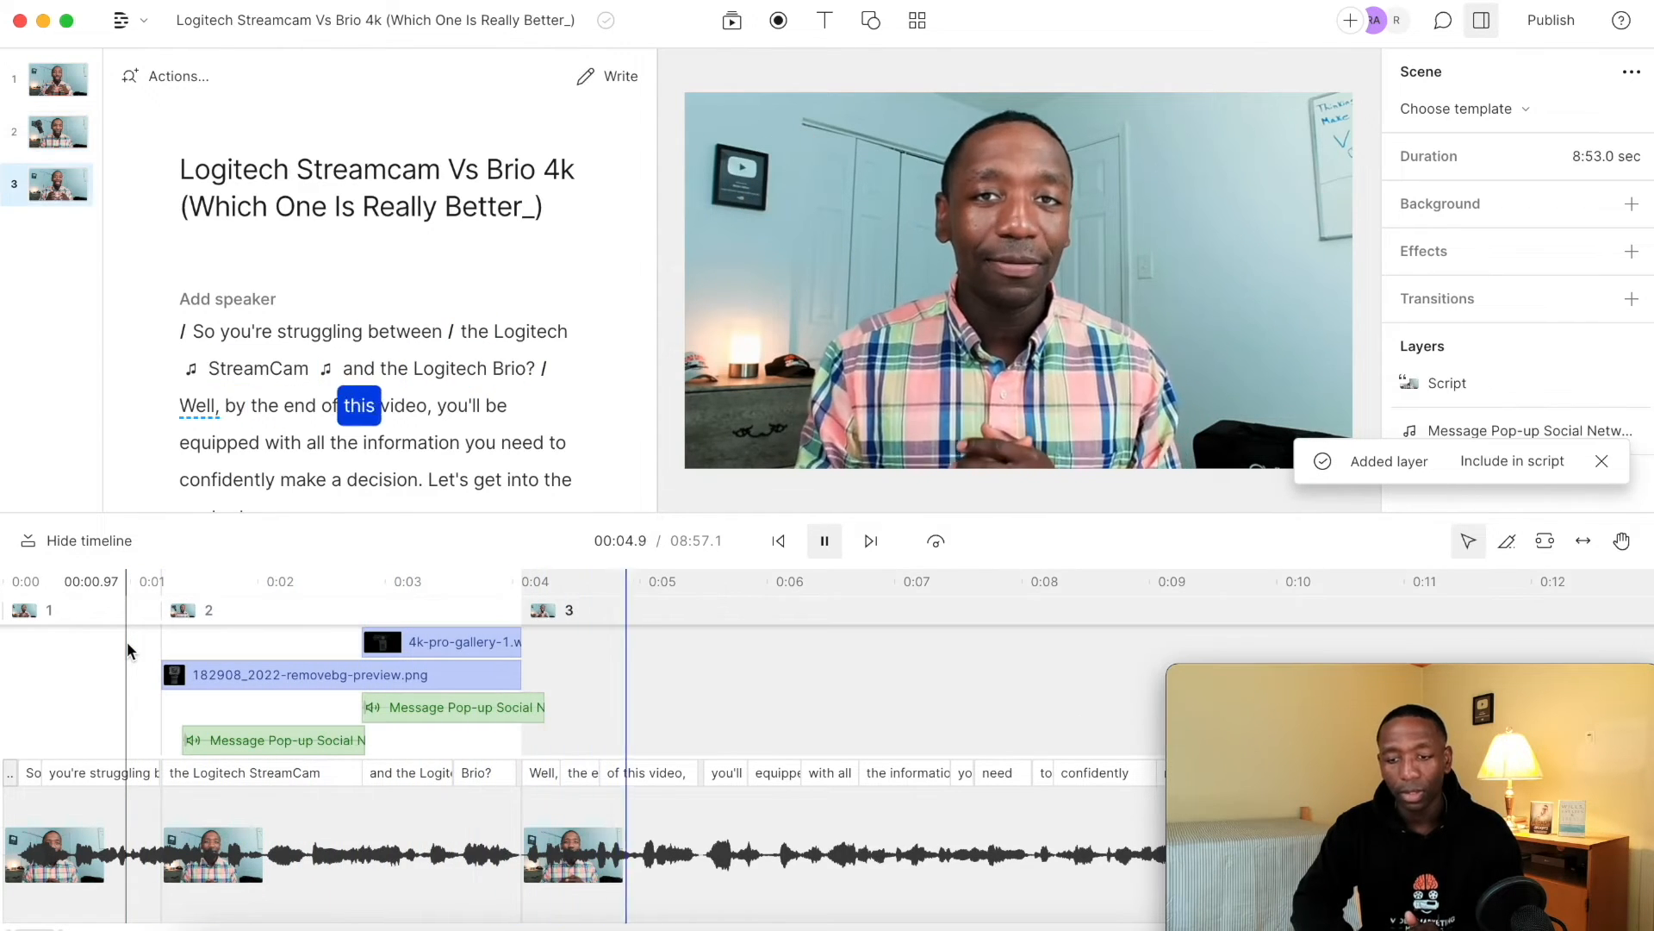
pyautogui.press('space')
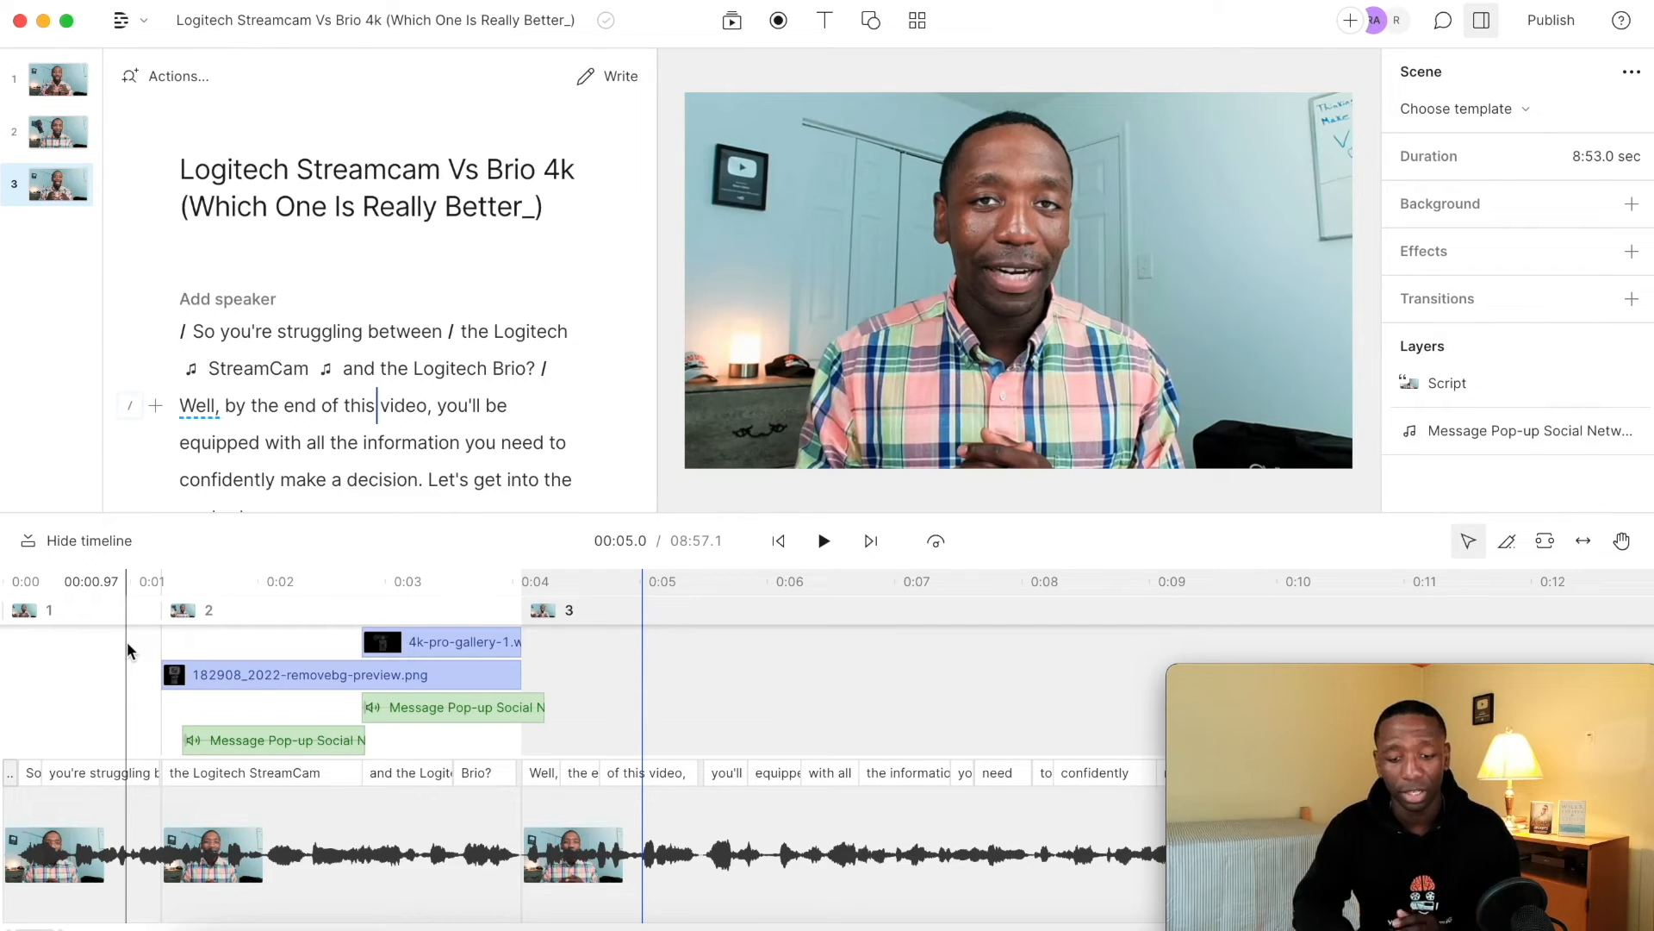
pyautogui.click(191, 332)
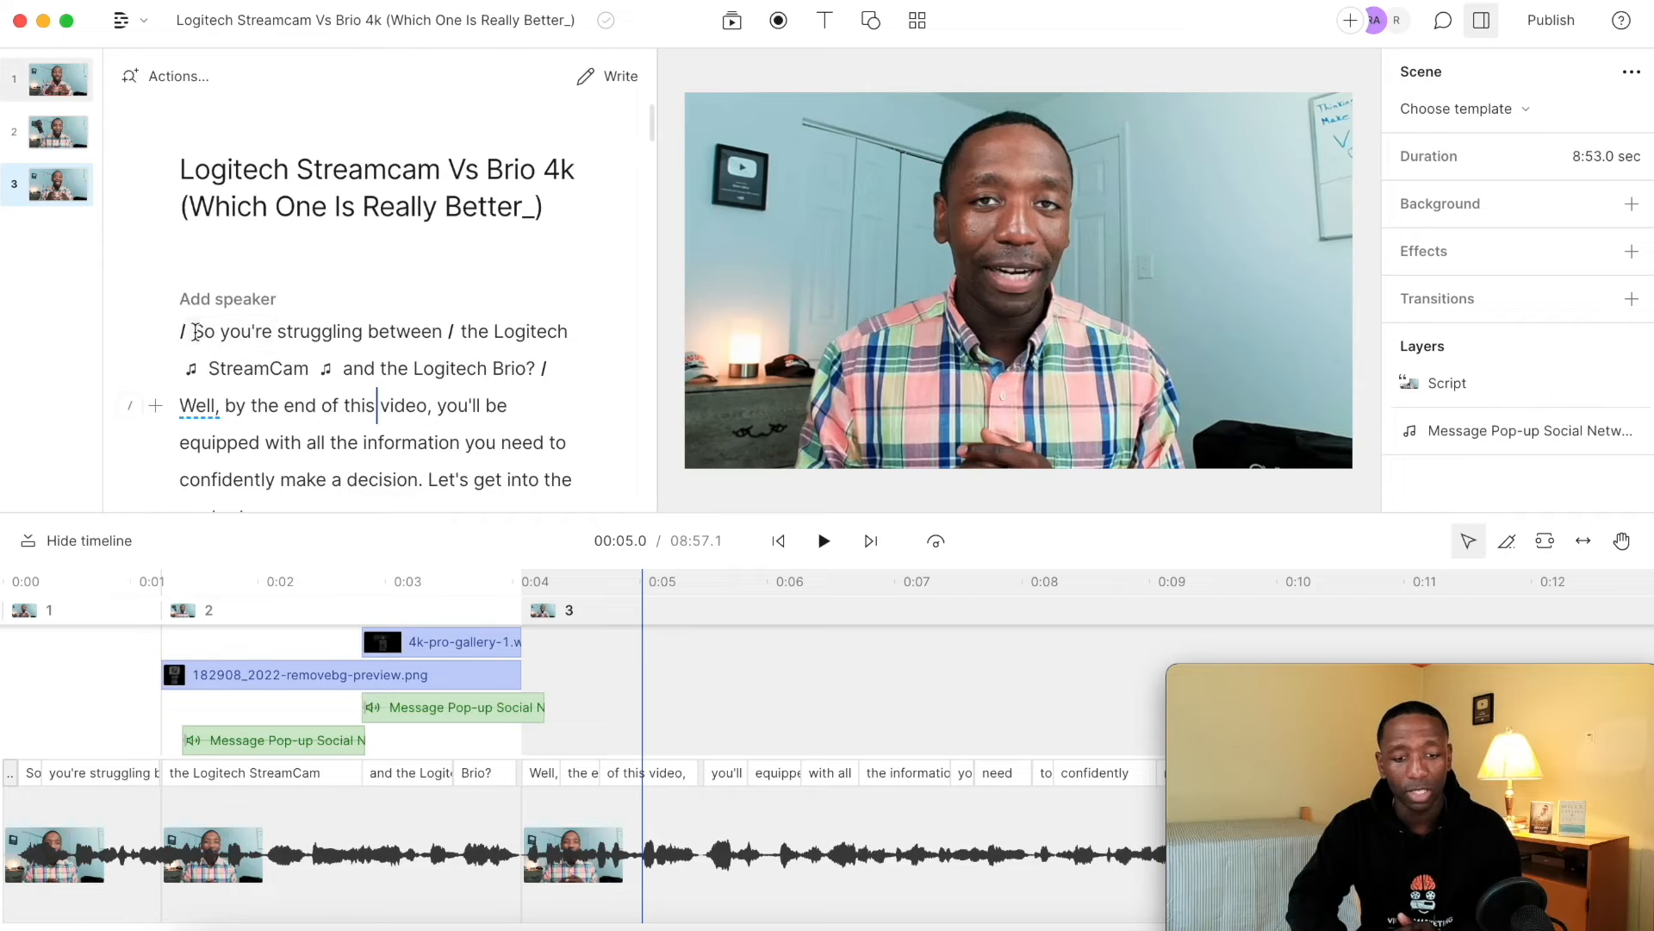
pyautogui.press('space')
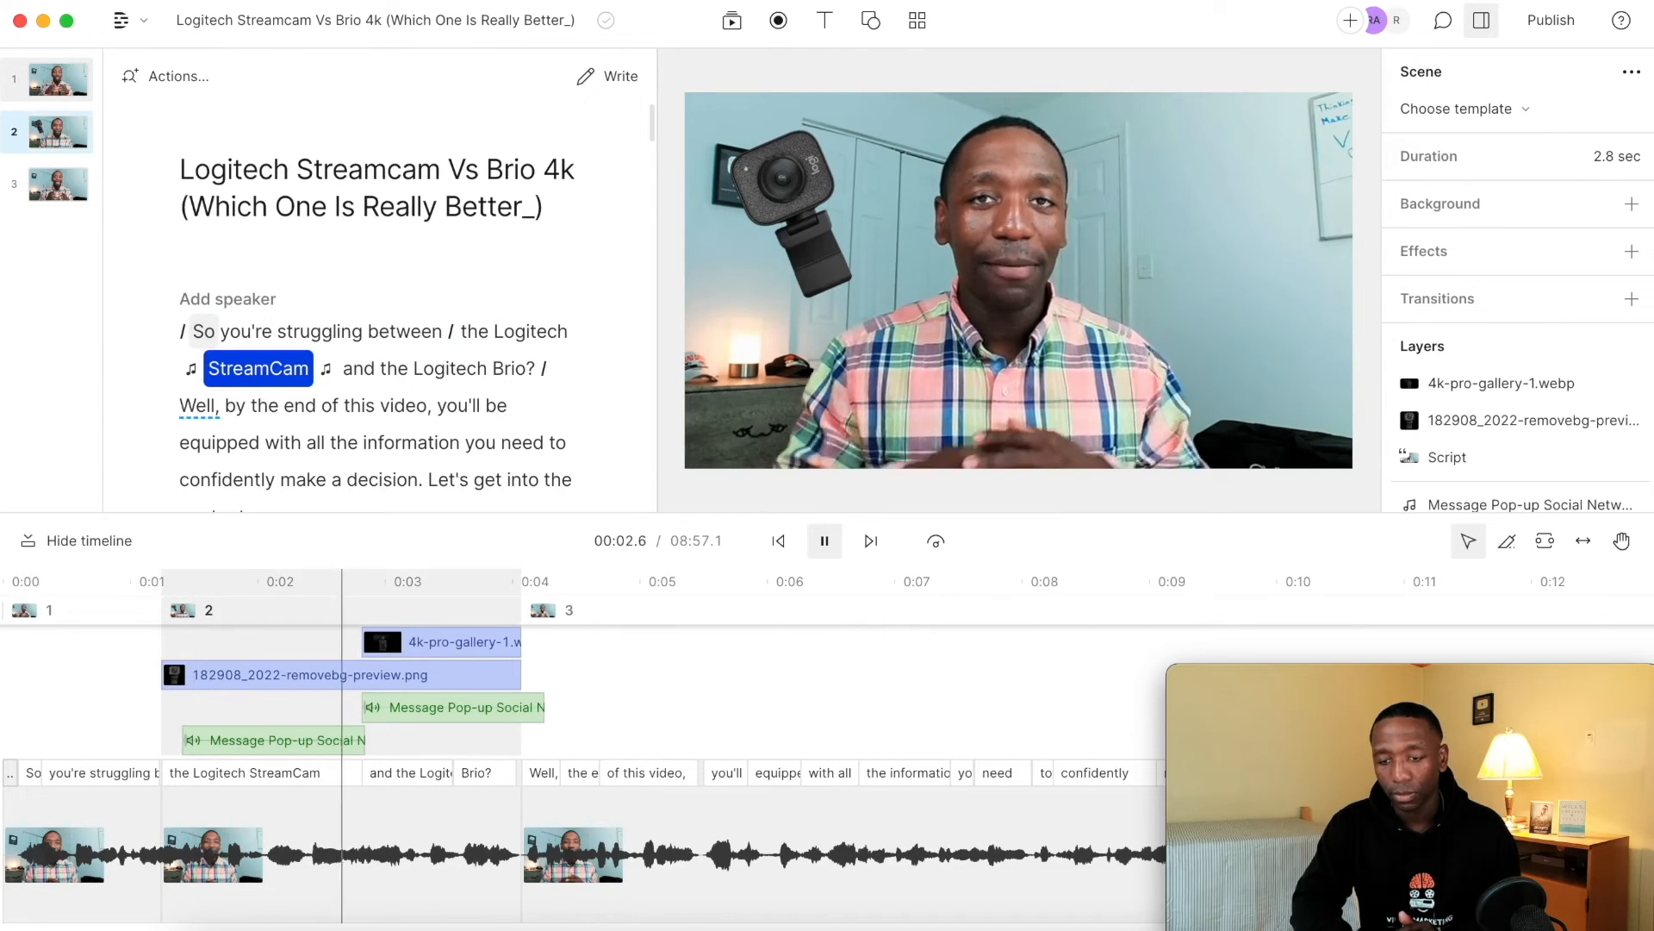
pyautogui.press('space')
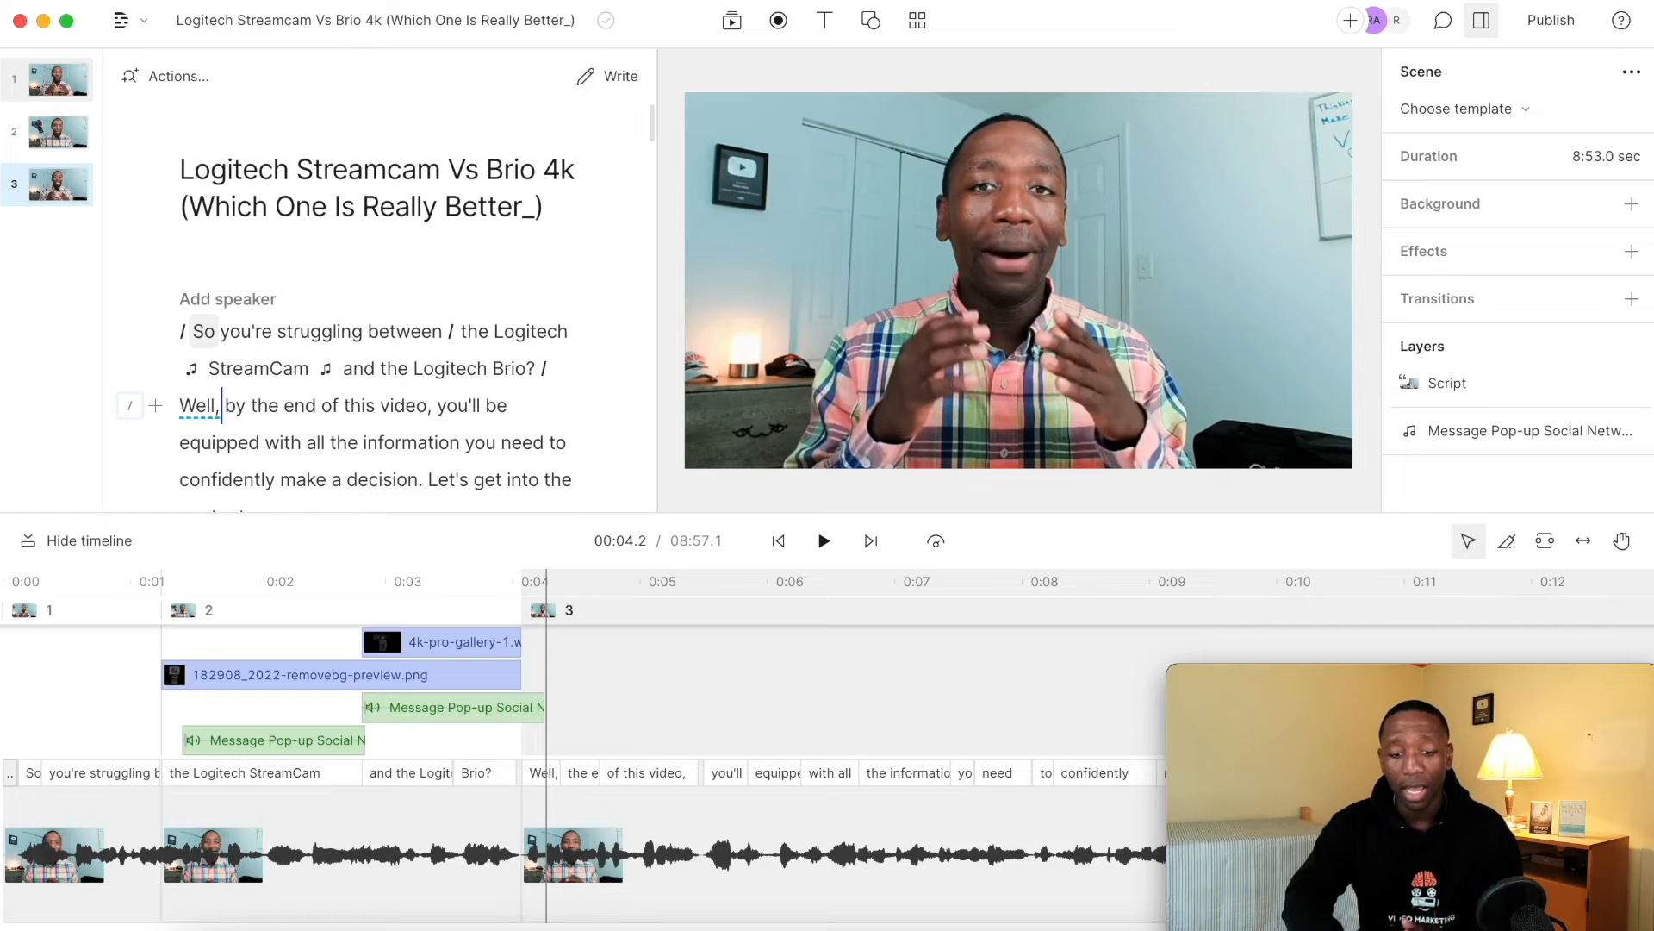
# Add a Zoom and pan animation to the 182908_2022-removebg-preview.png layer and return the playhead to the beginning.
pyautogui.click(215, 676)
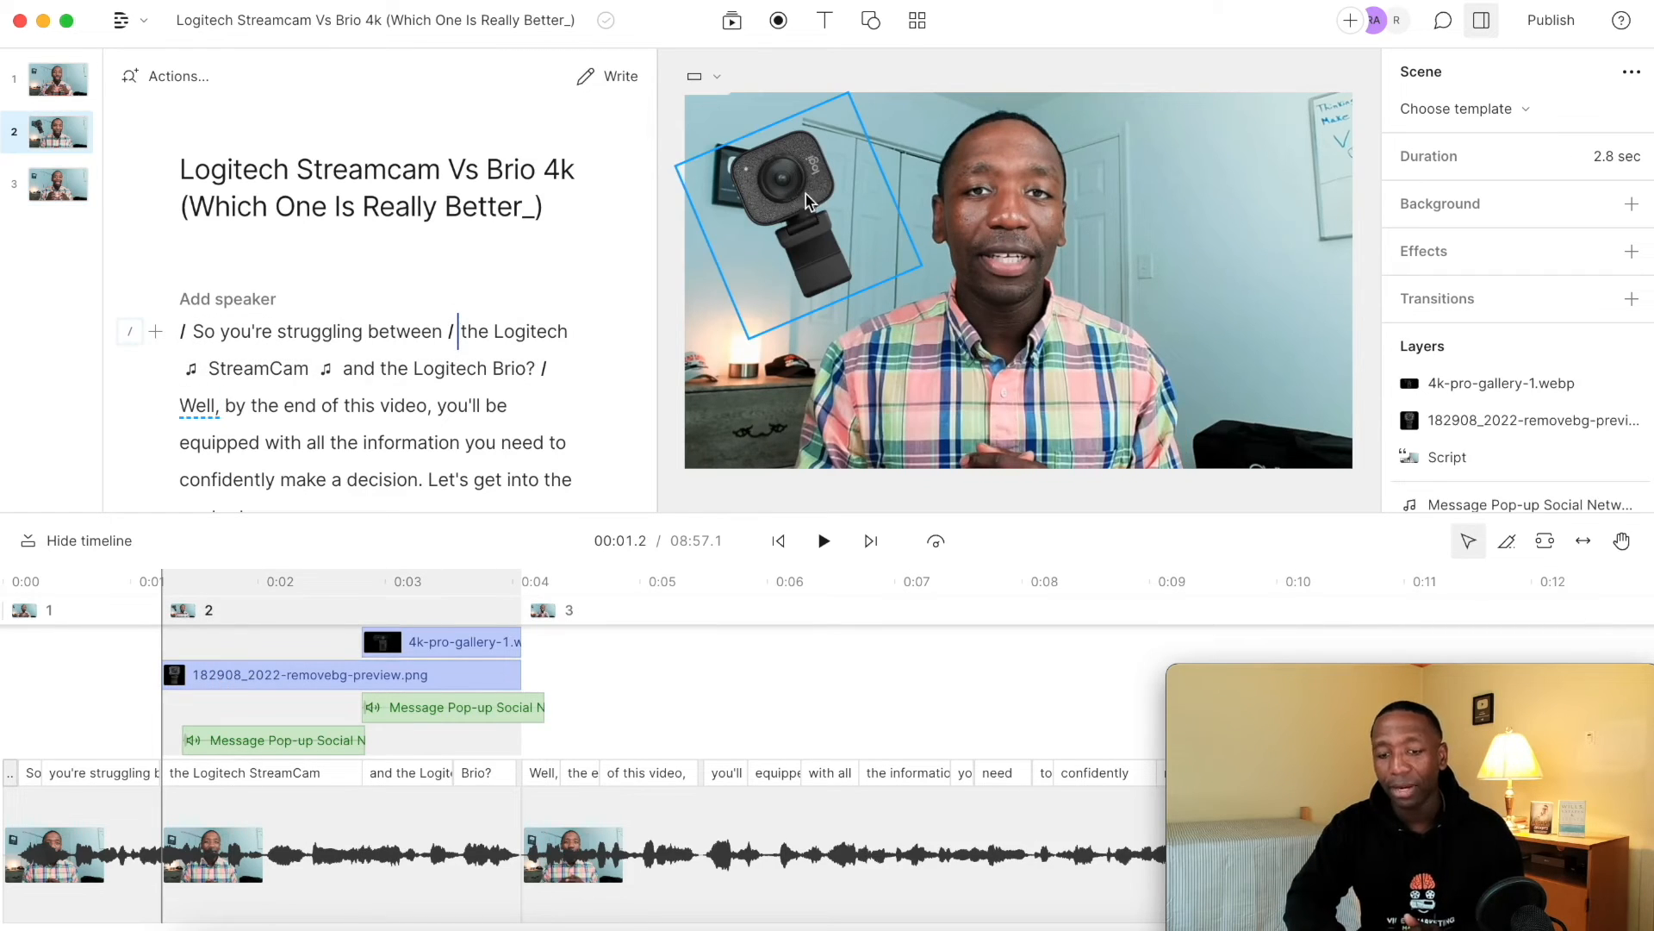
pyautogui.click(805, 193)
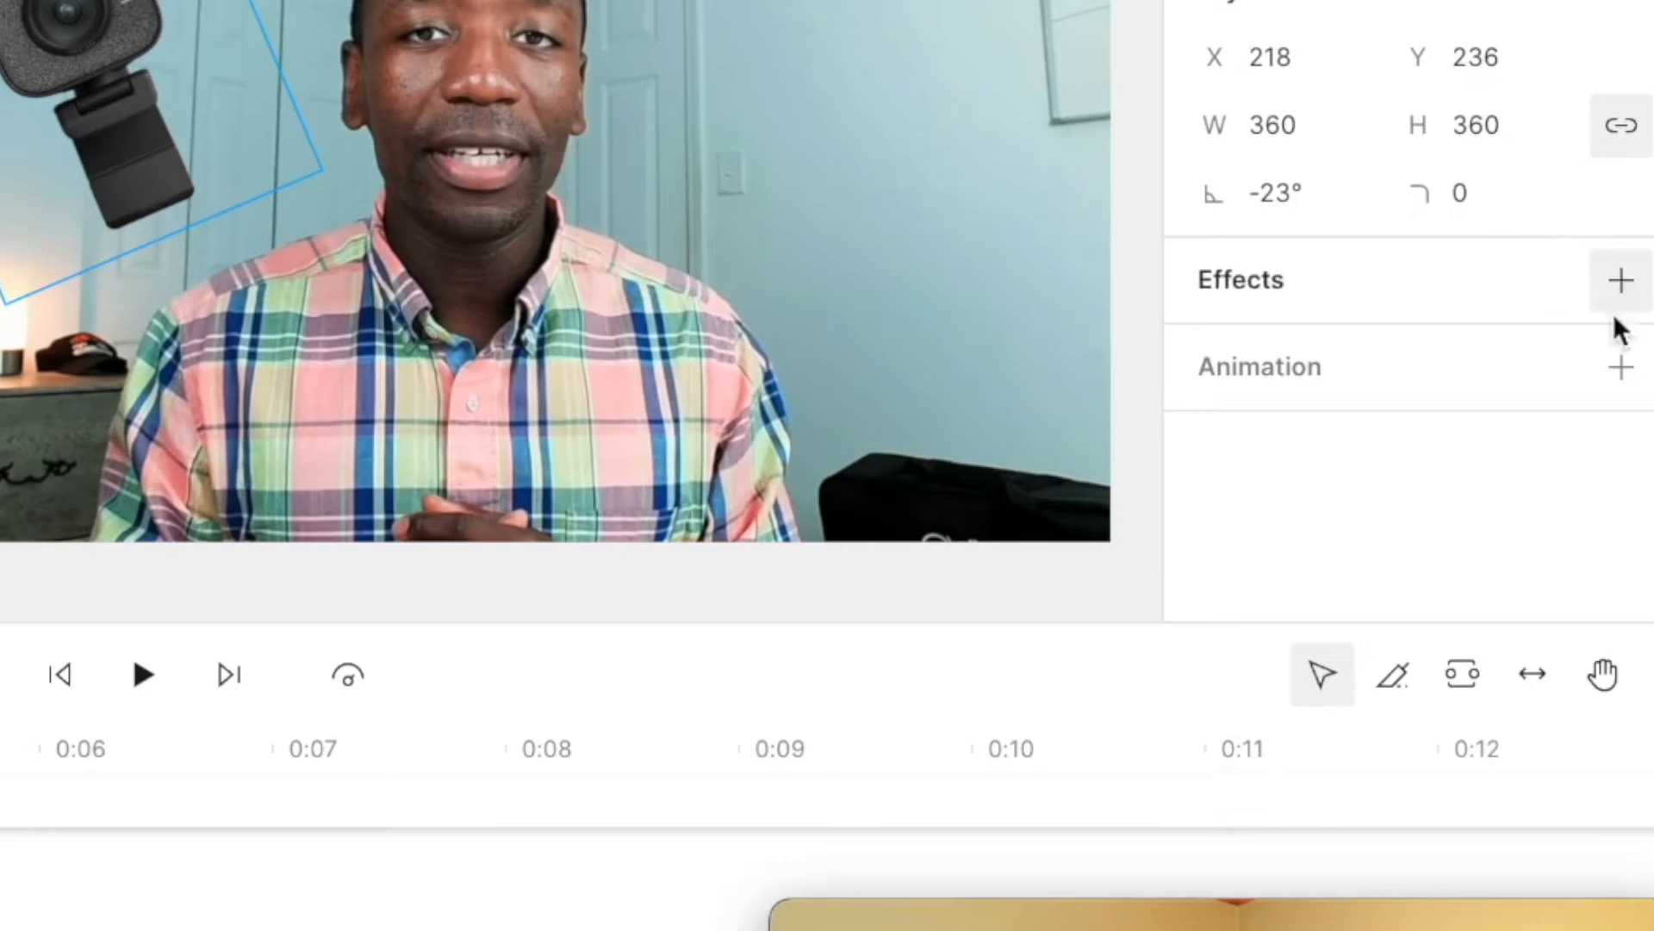
pyautogui.click(1622, 370)
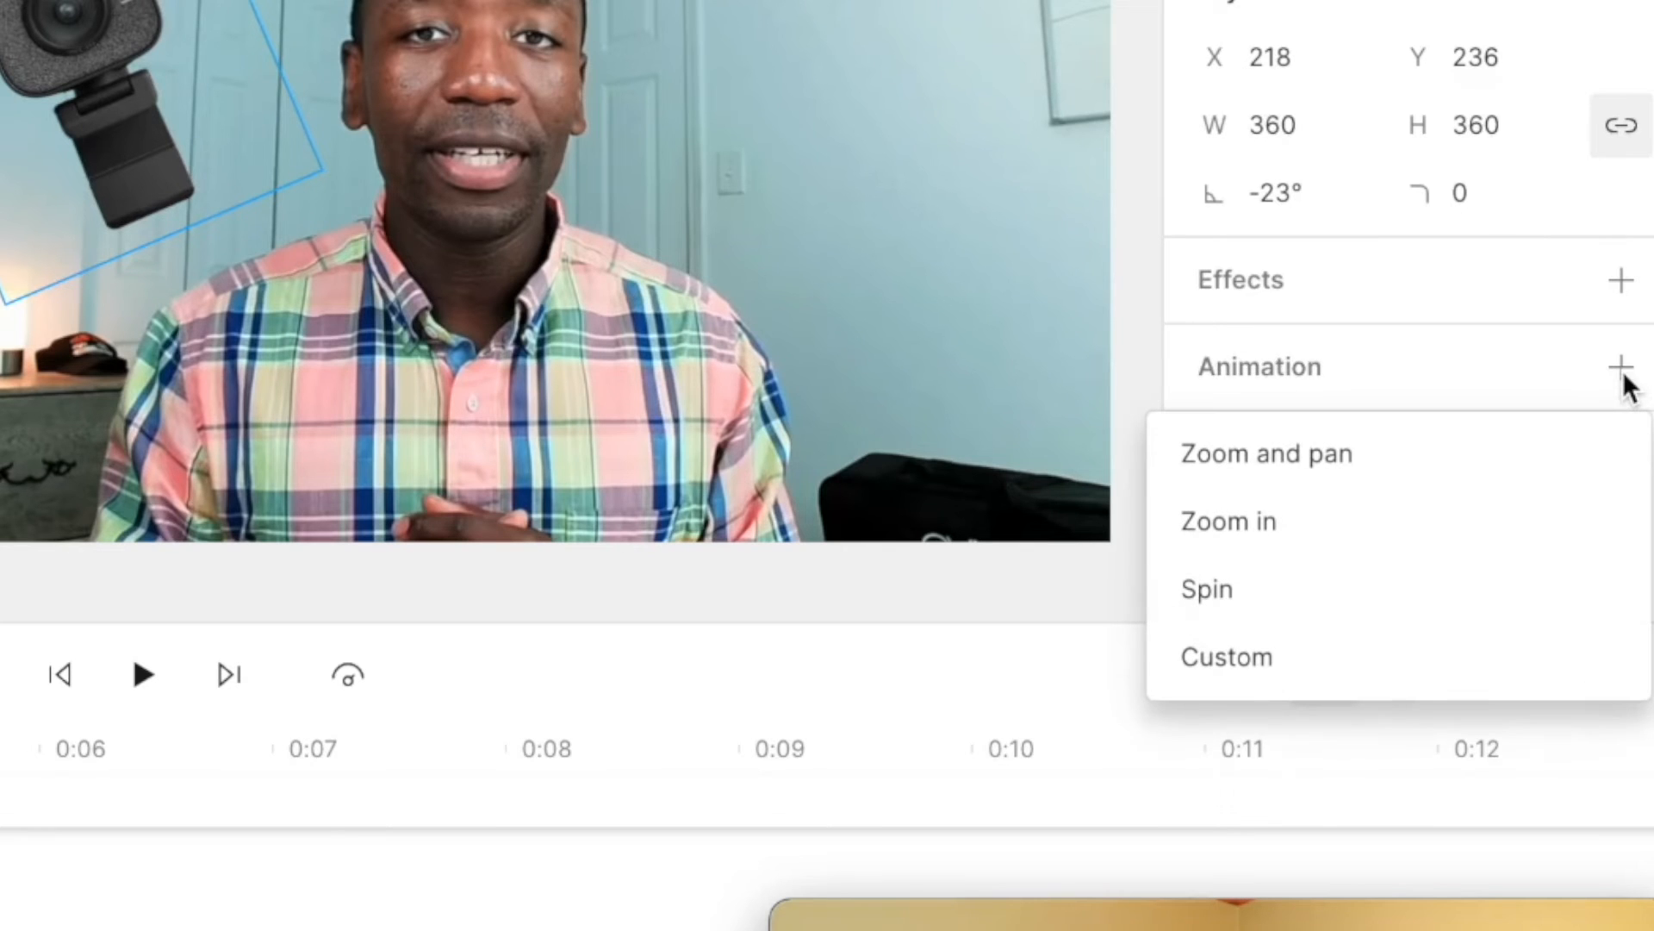
pyautogui.click(1342, 457)
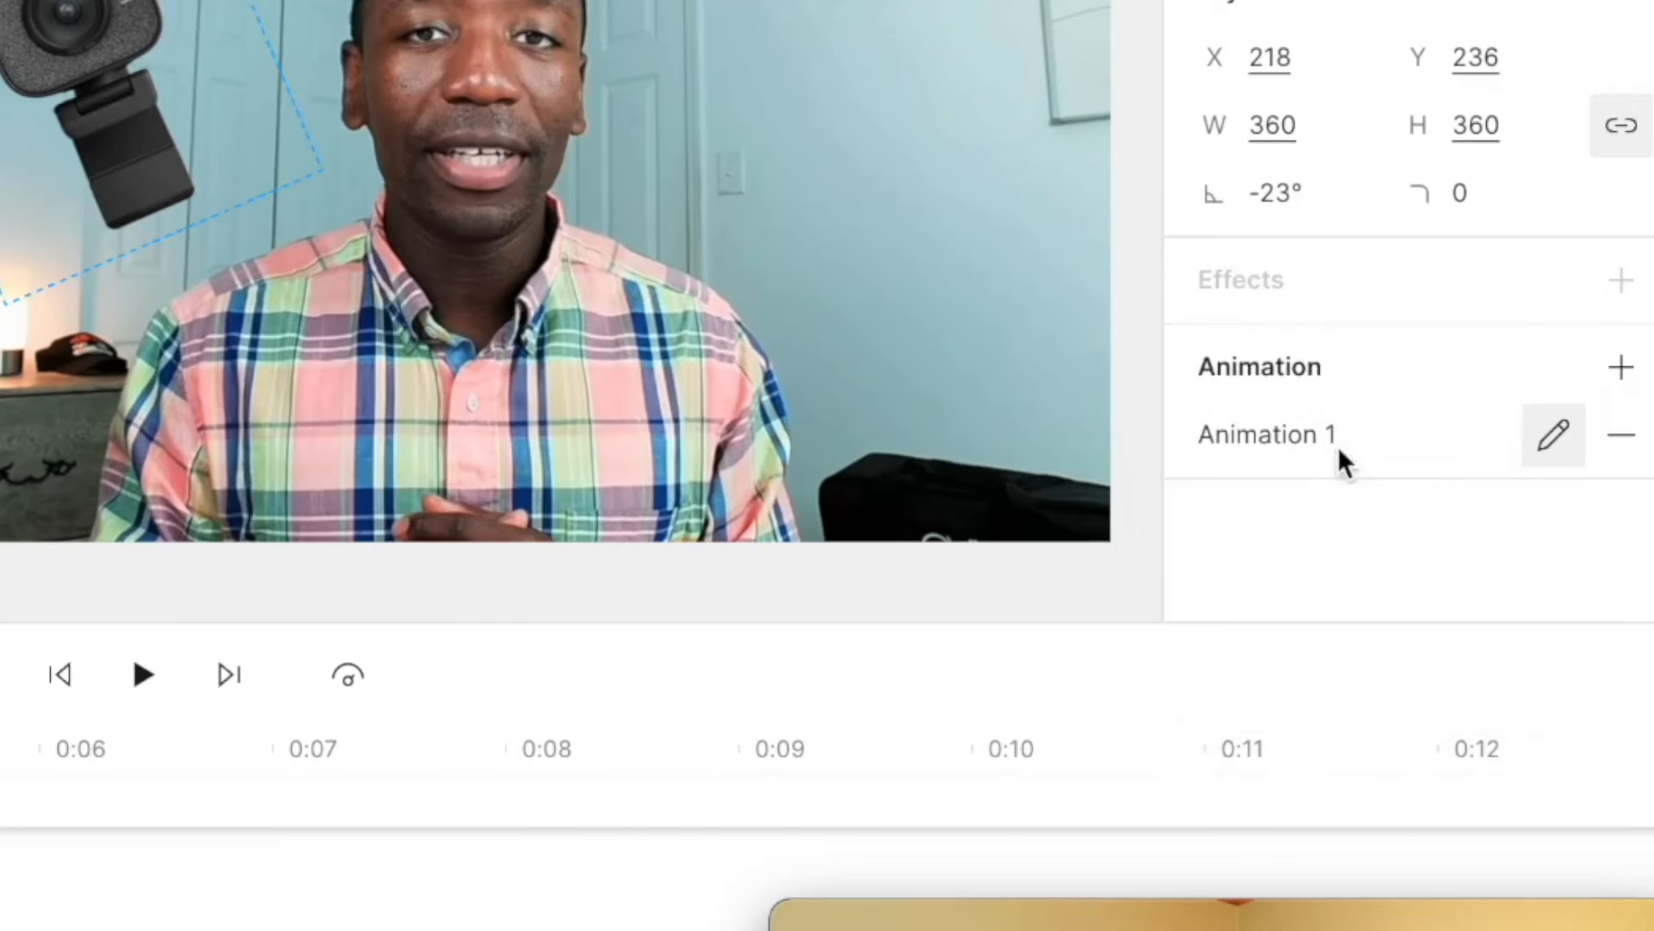
pyautogui.click(193, 330)
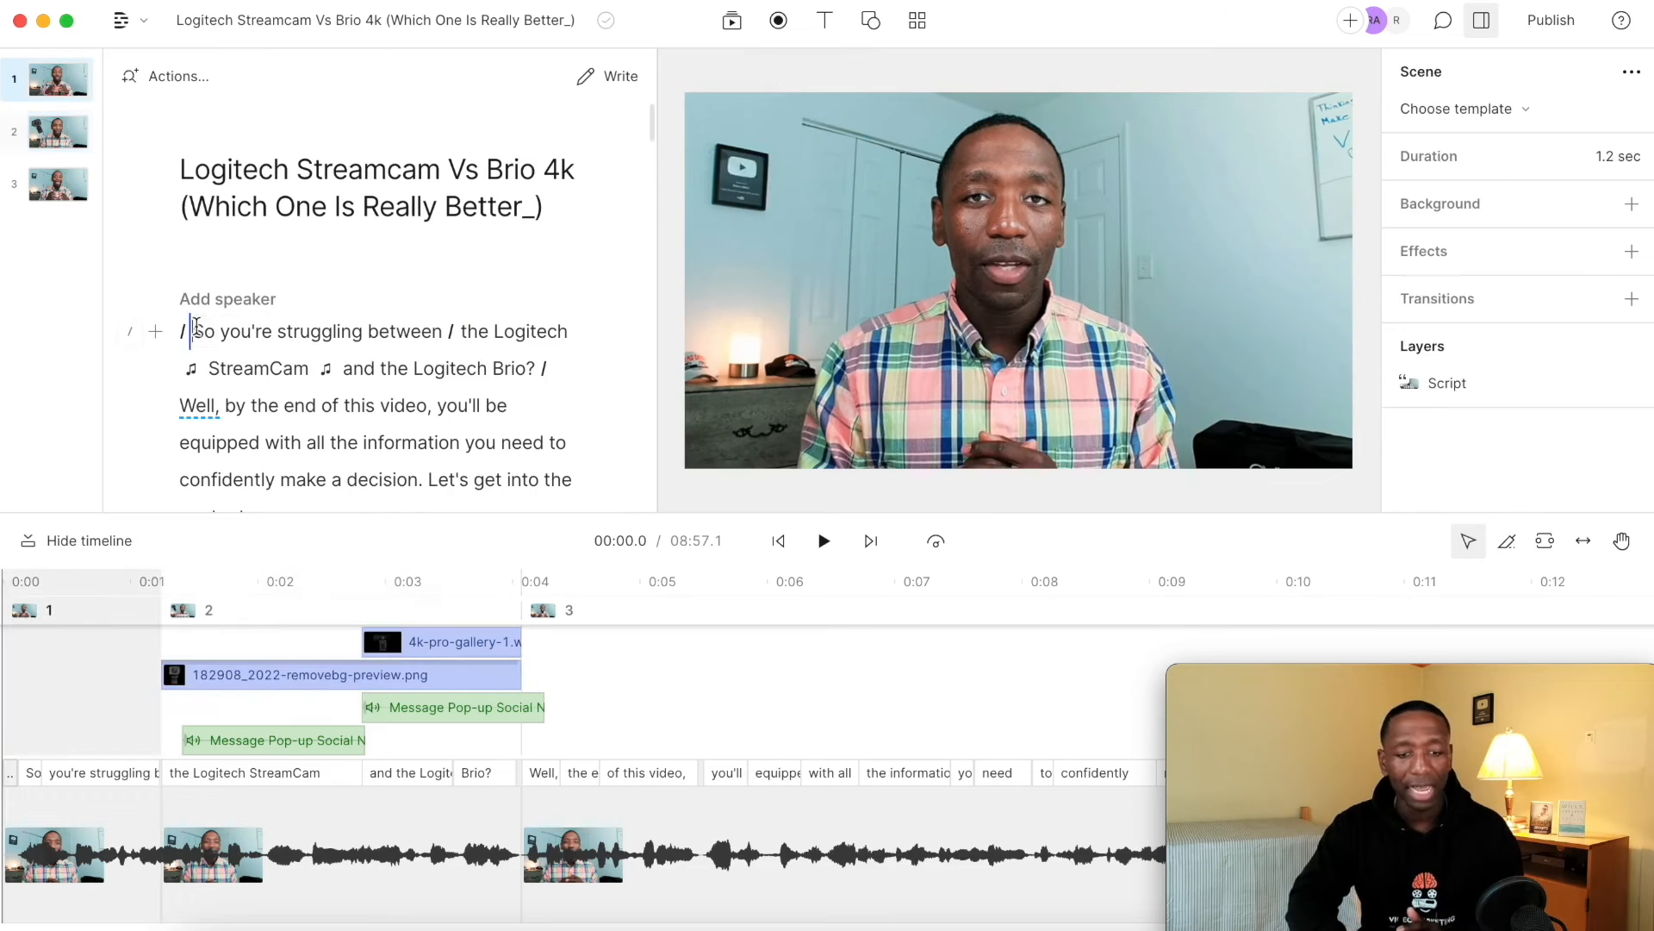
# Play back the opening with the Zoom and pan animation on the StreamCam image and undo that animation.
pyautogui.press('space')
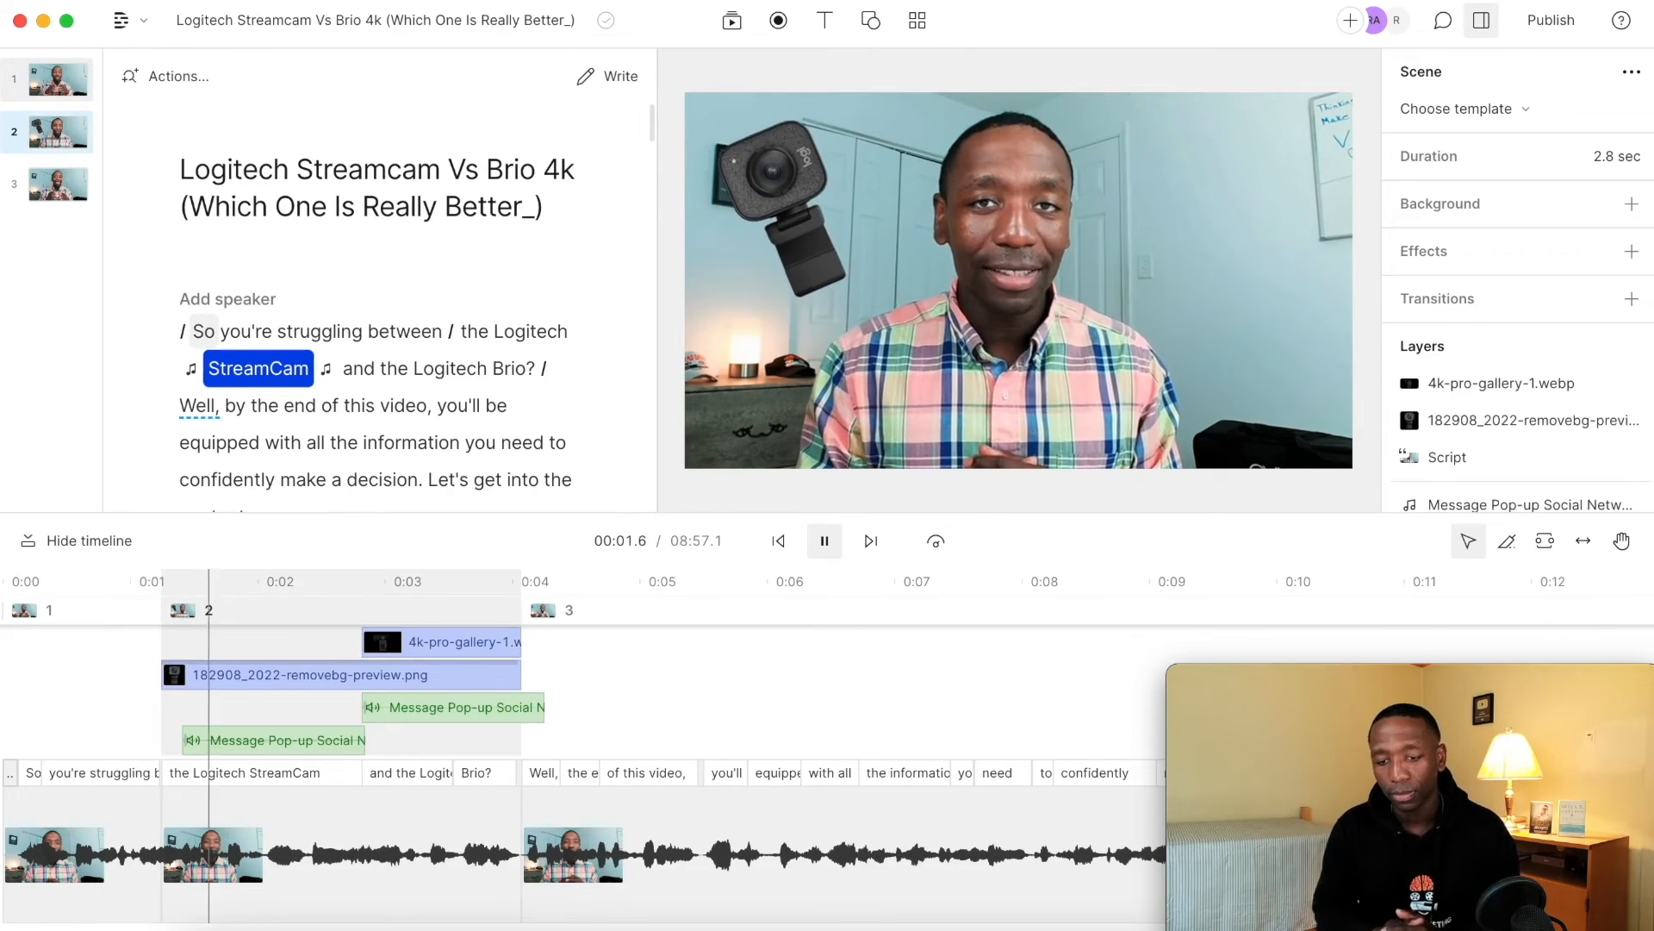
pyautogui.press('space')
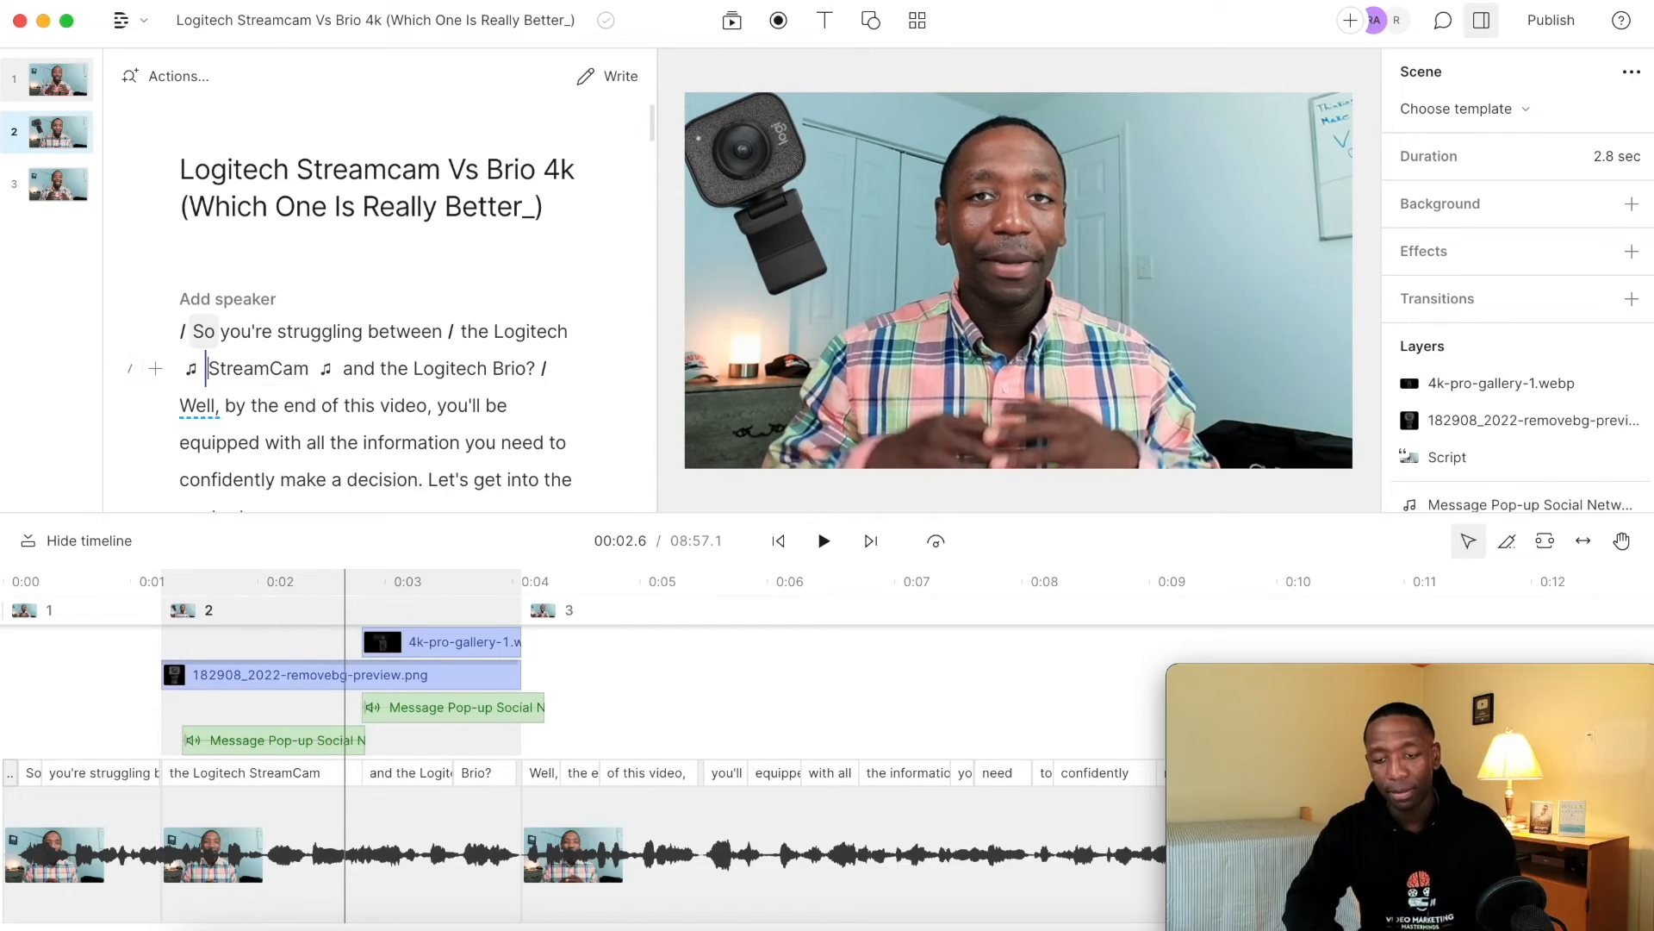
pyautogui.press('super+z')
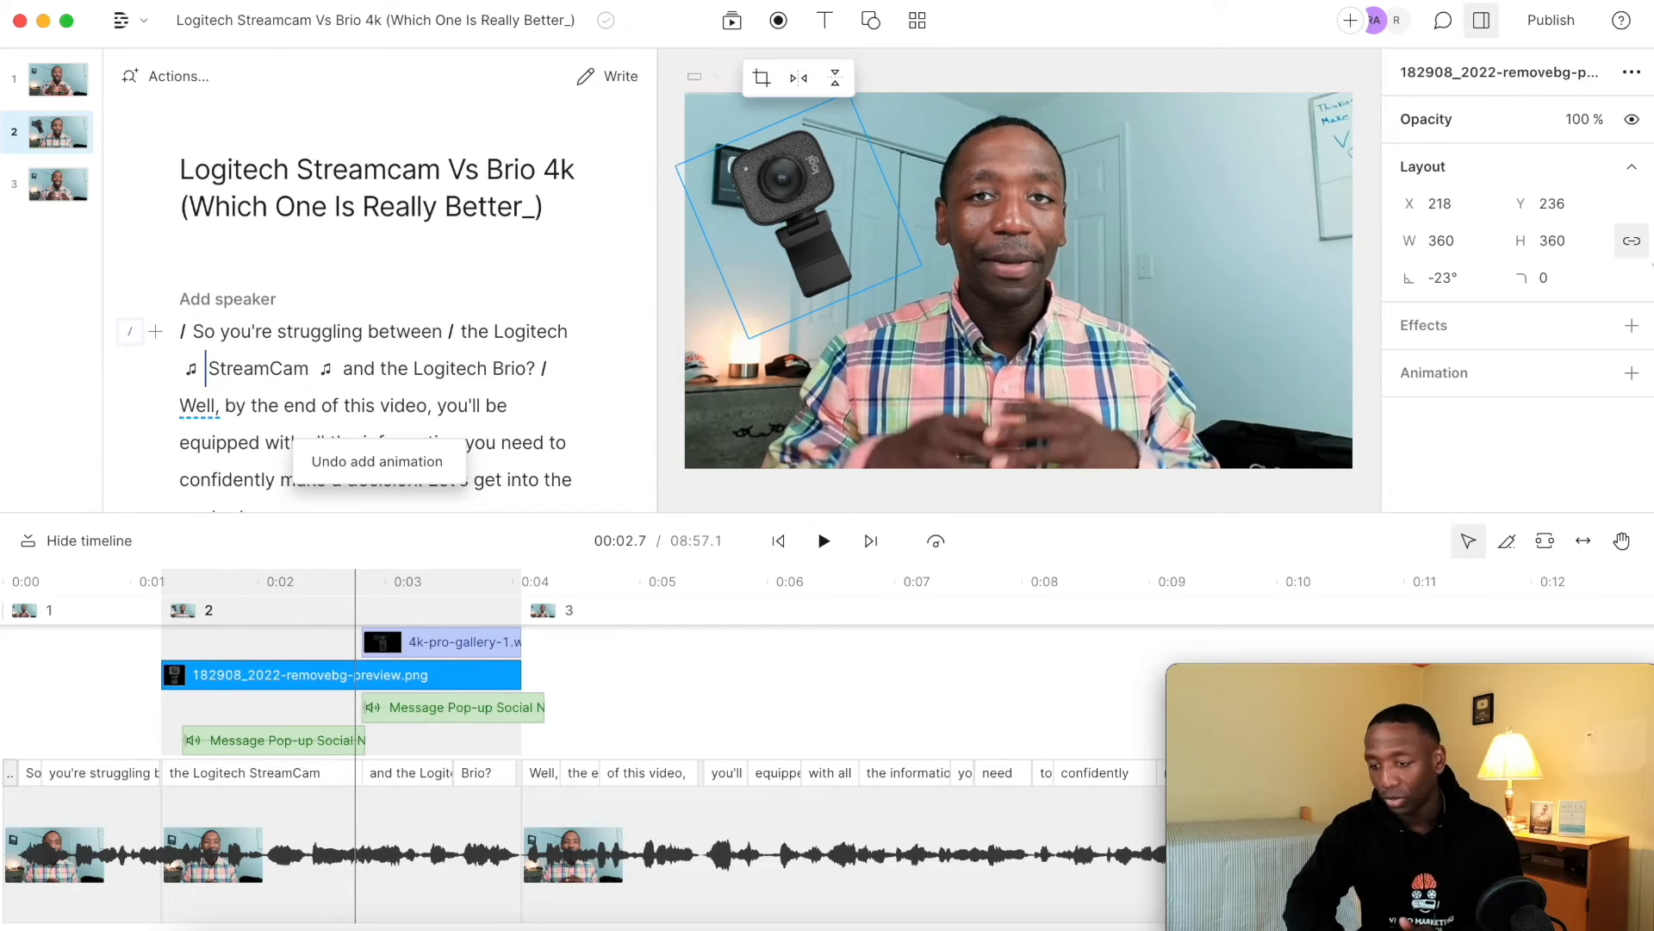
# Try a Zoom in animation on the 182908_2022-removebg-preview.png layer, play it back from the beginning and undo it.
pyautogui.click(1631, 374)
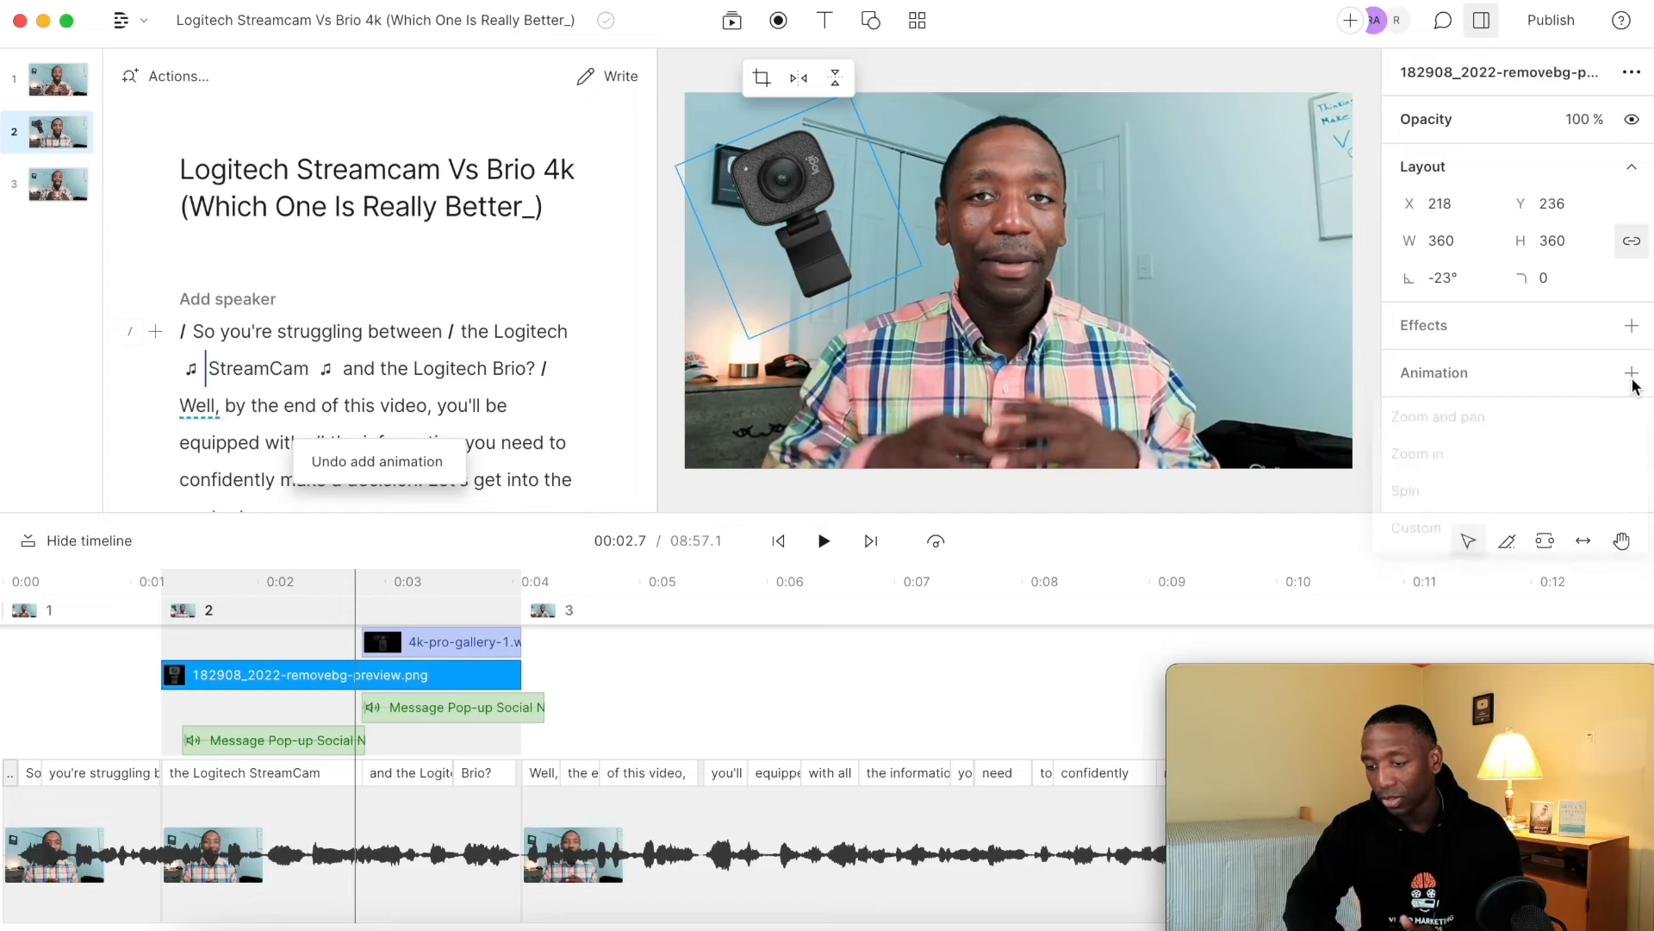
pyautogui.click(1433, 470)
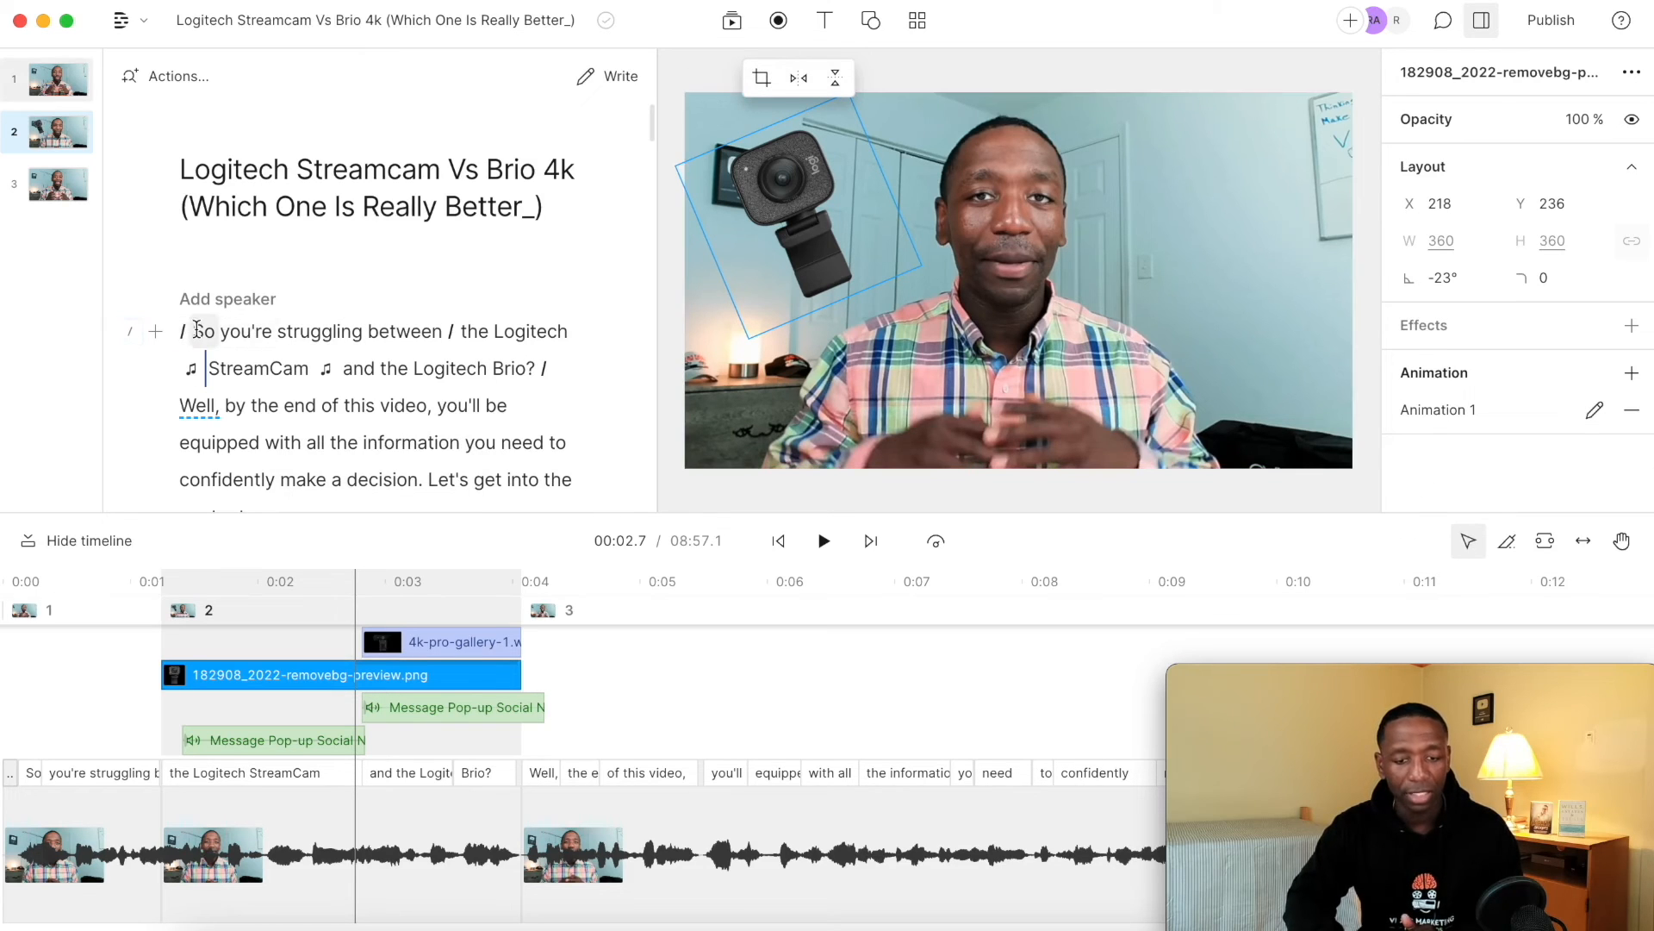
pyautogui.click(197, 328)
pyautogui.press('space')
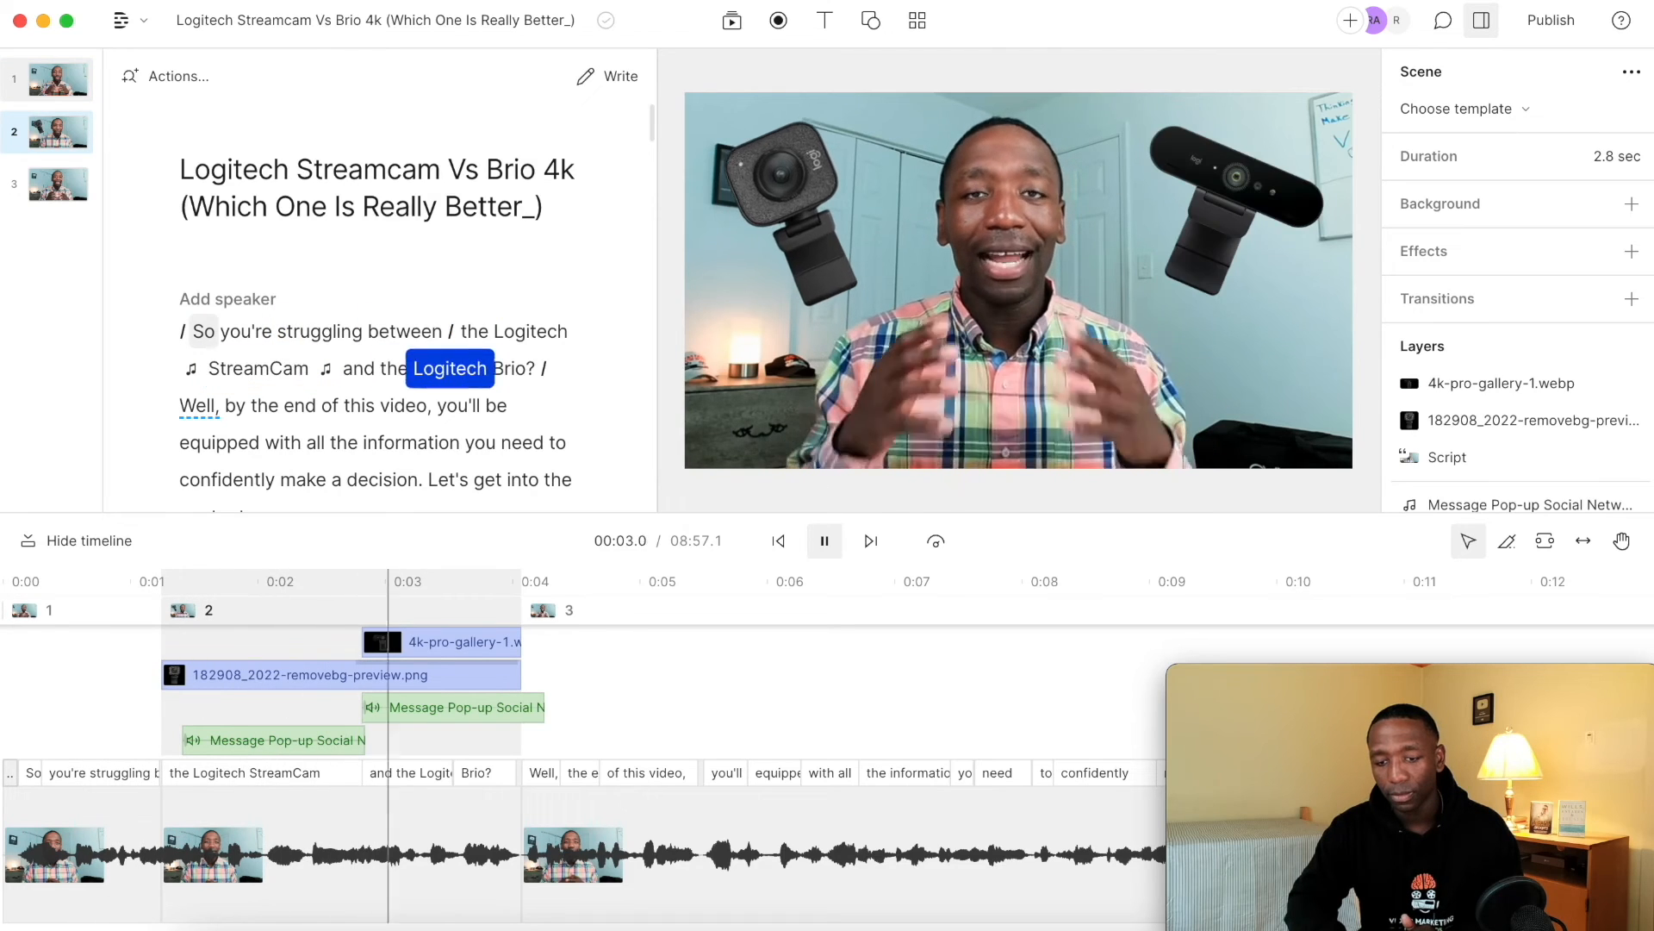
pyautogui.press('space')
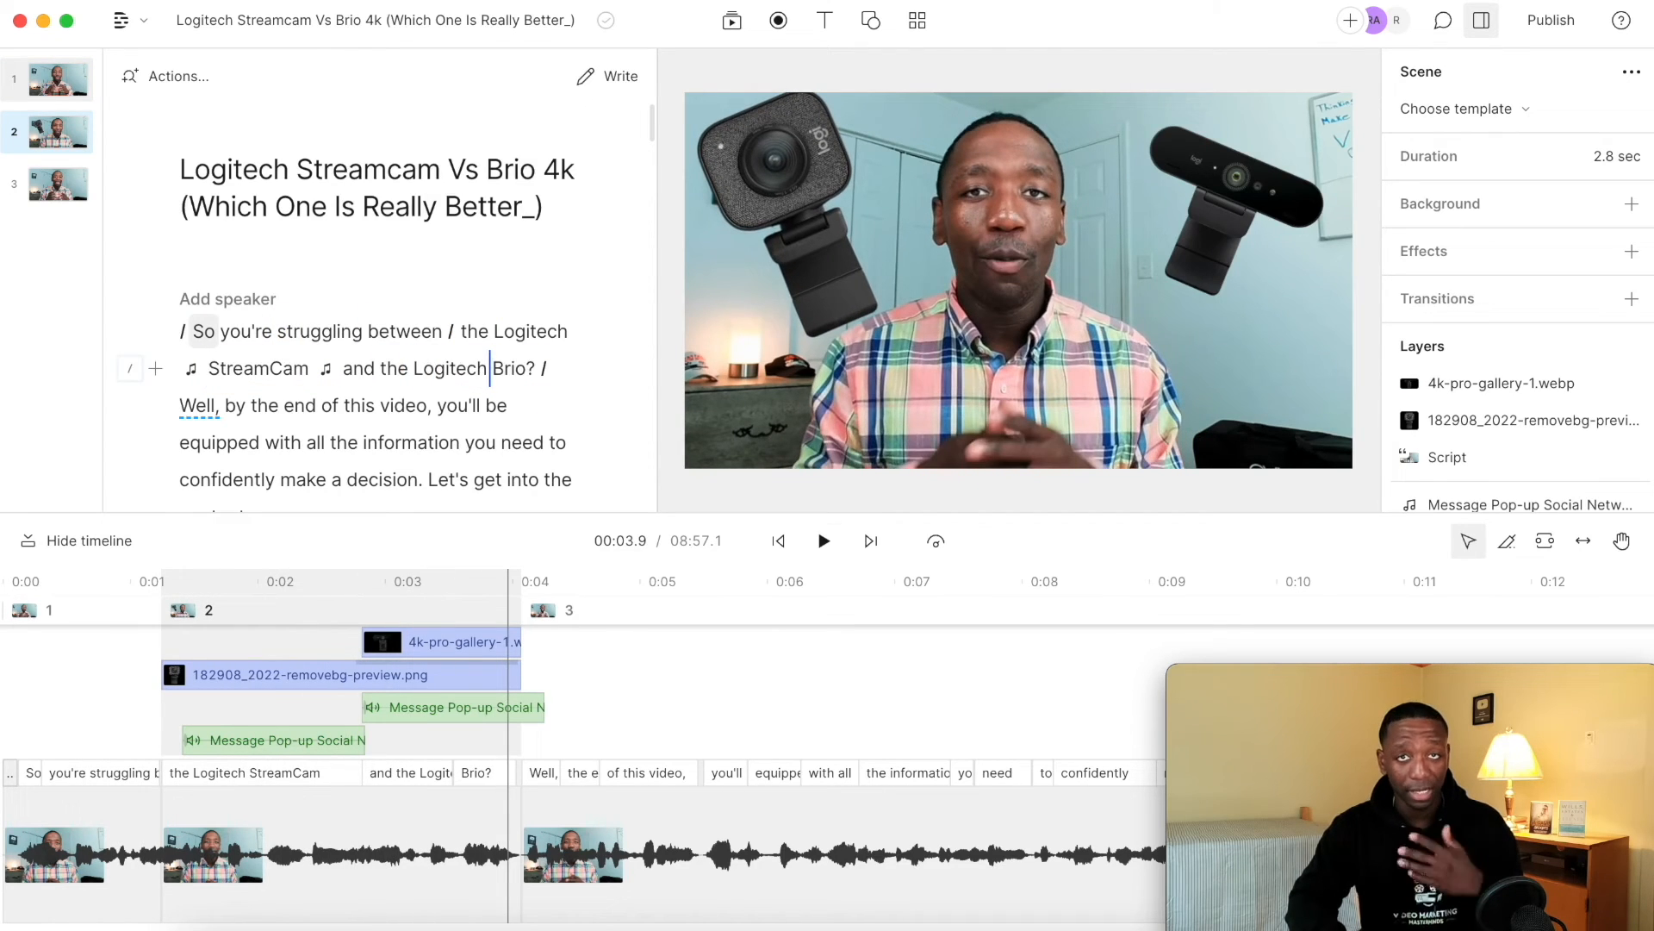
pyautogui.press('super+z')
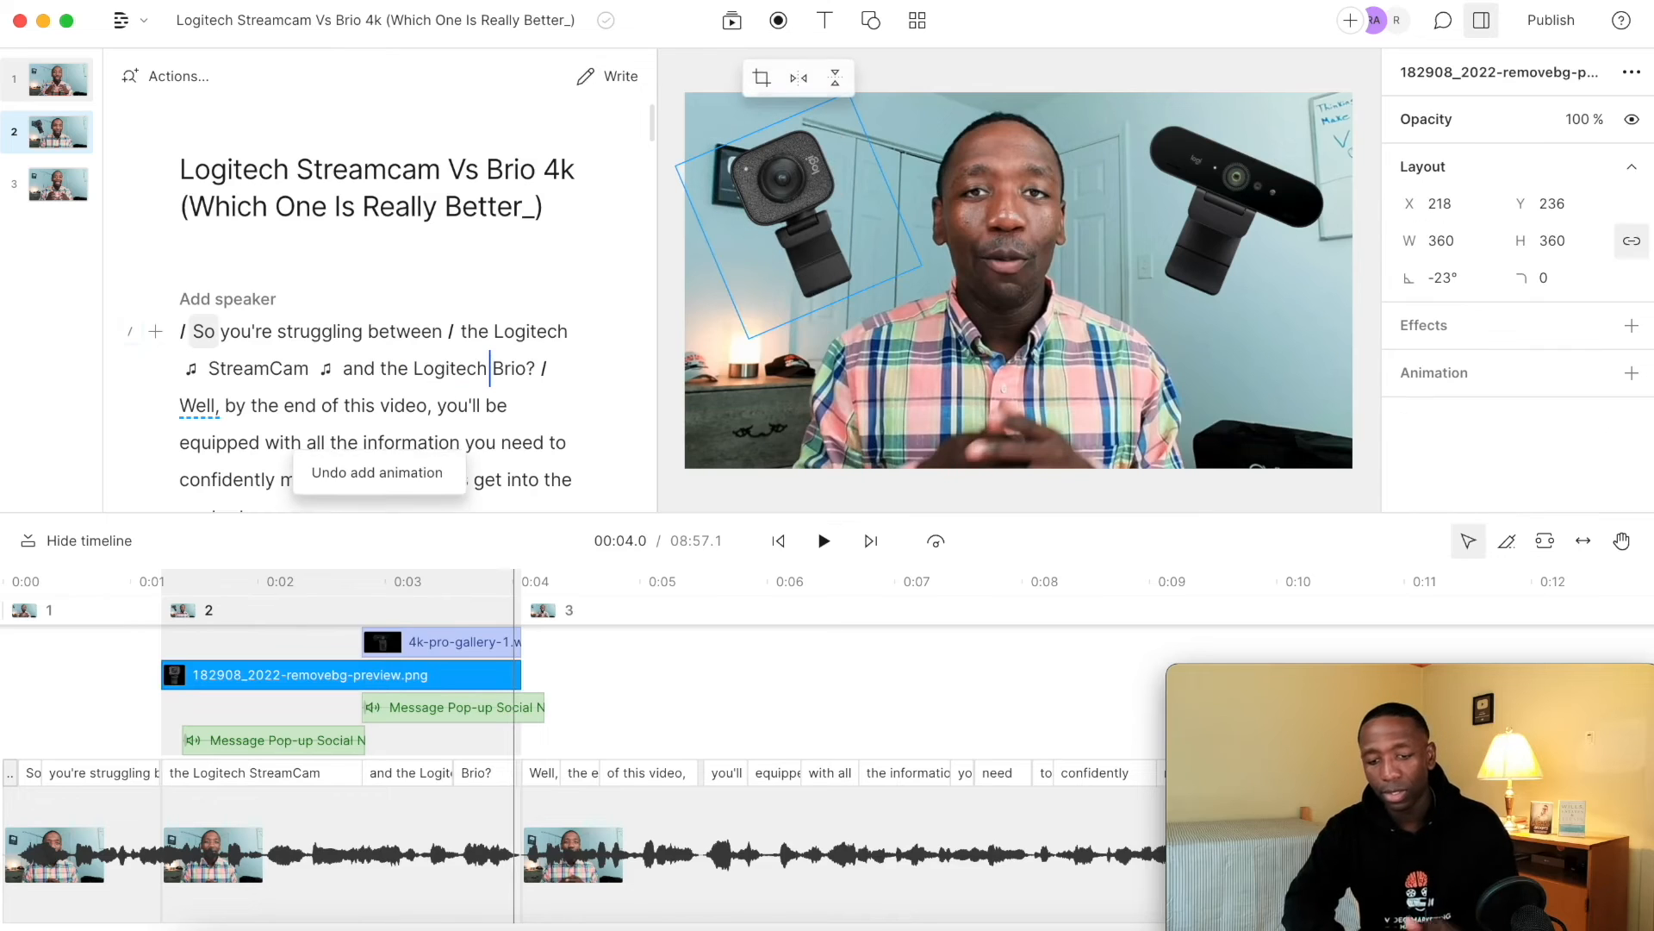
# Try a Spin animation on the 182908_2022-removebg-preview.png layer, play it back from the beginning and undo it.
pyautogui.click(1633, 374)
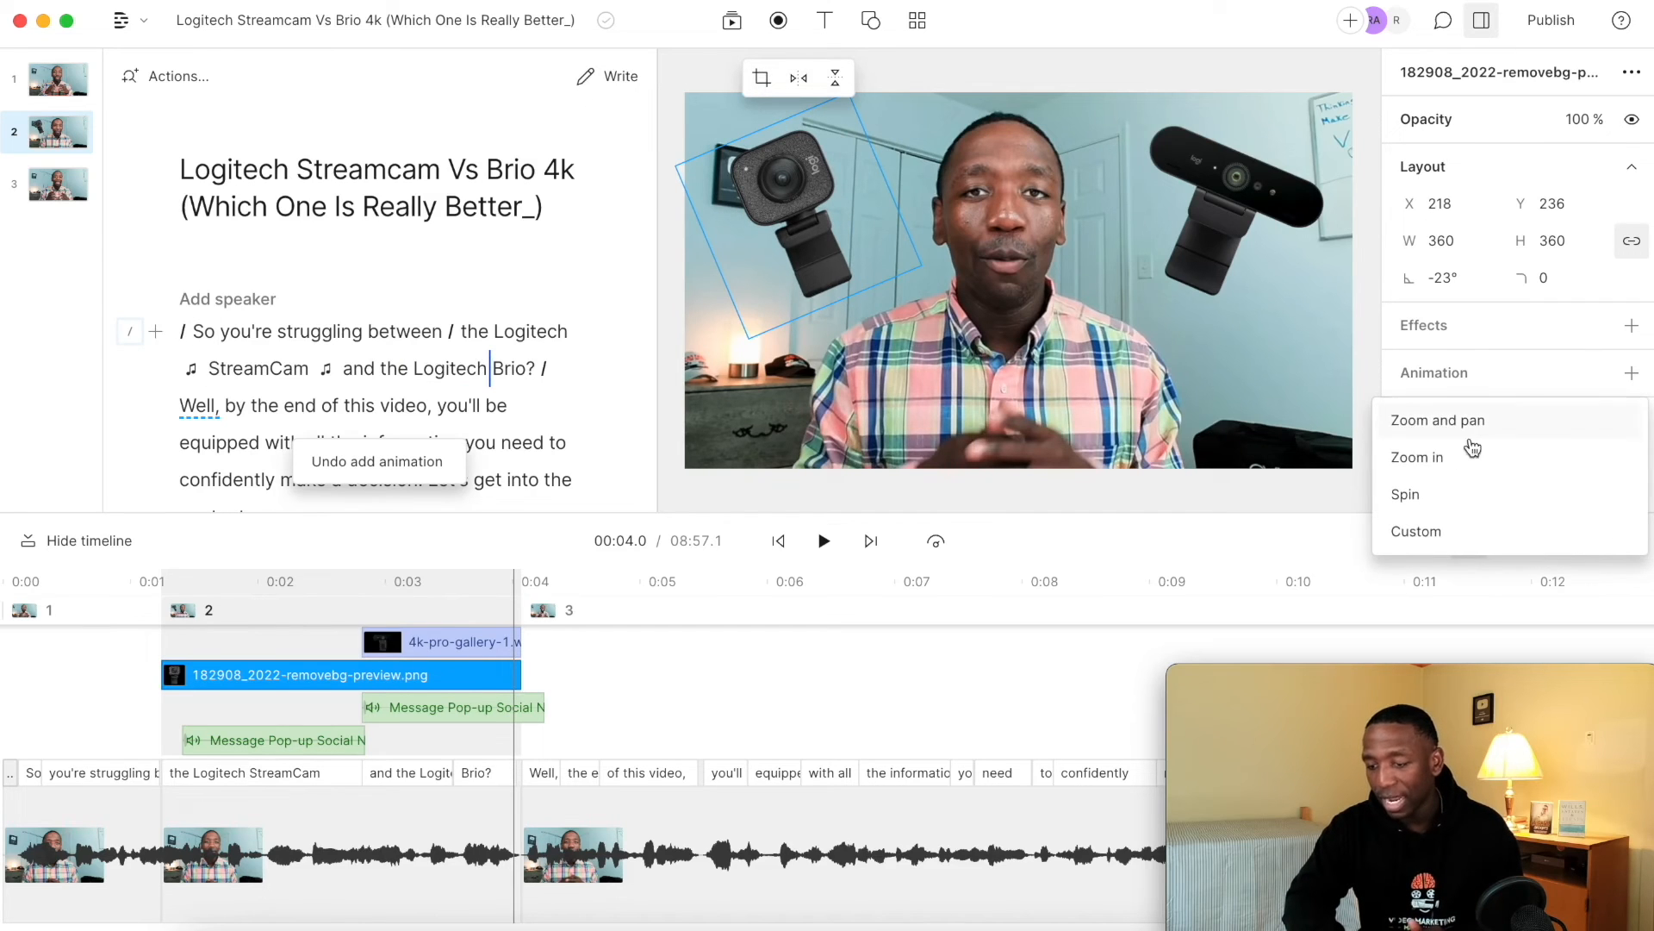
pyautogui.click(1420, 496)
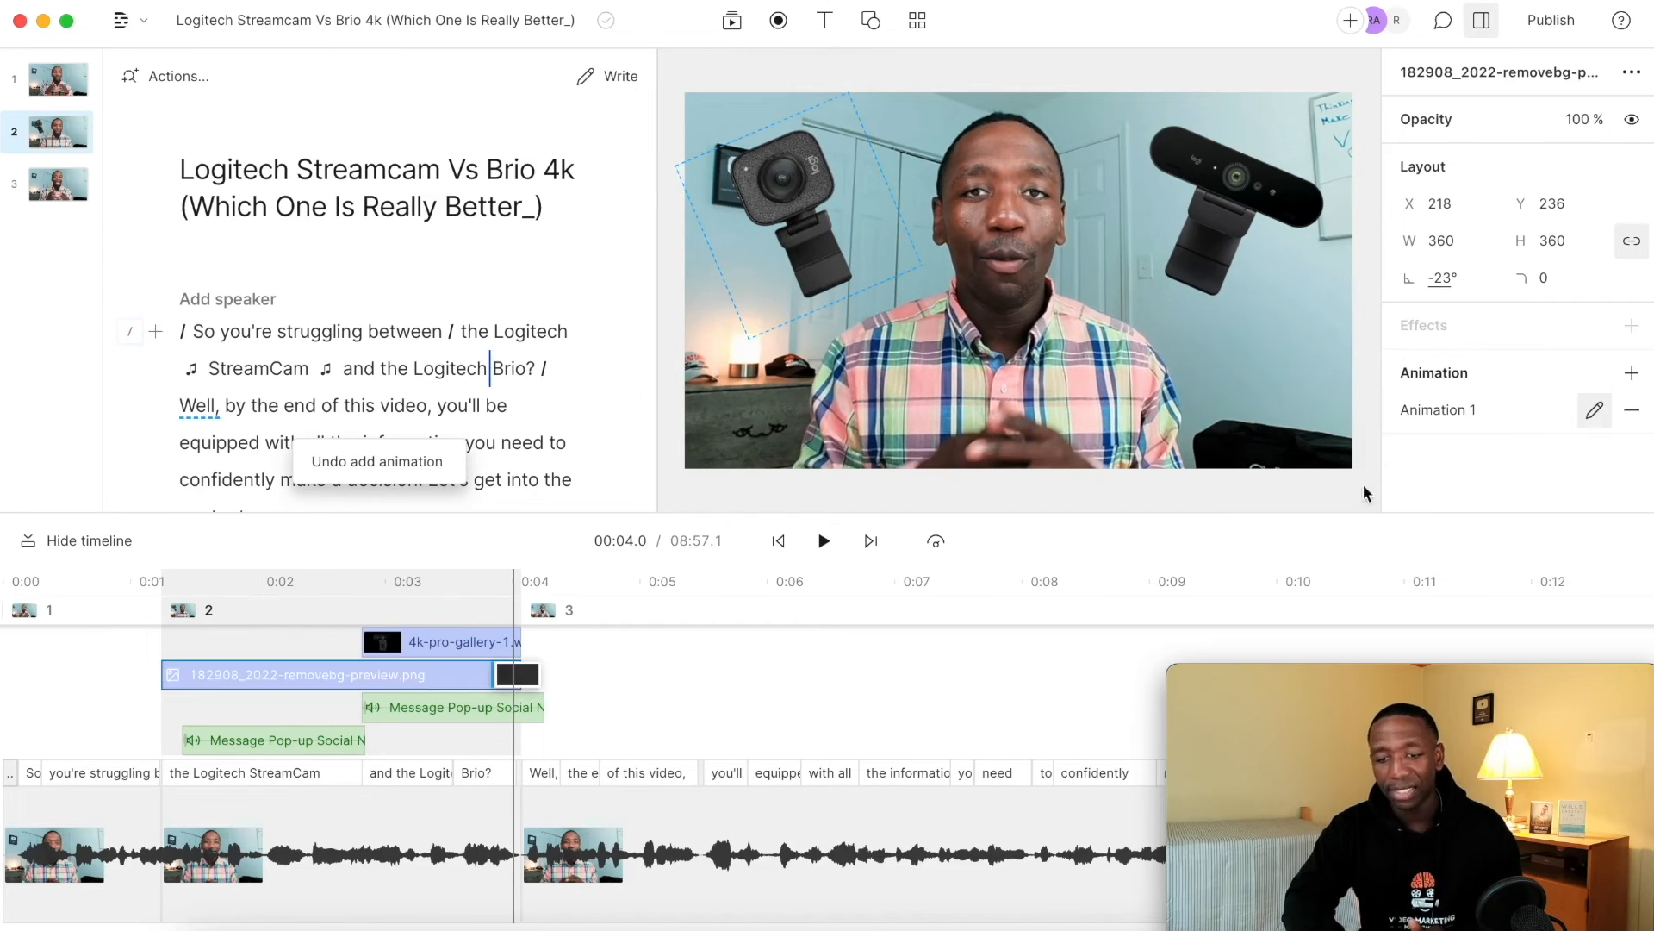
pyautogui.click(196, 330)
pyautogui.press('space')
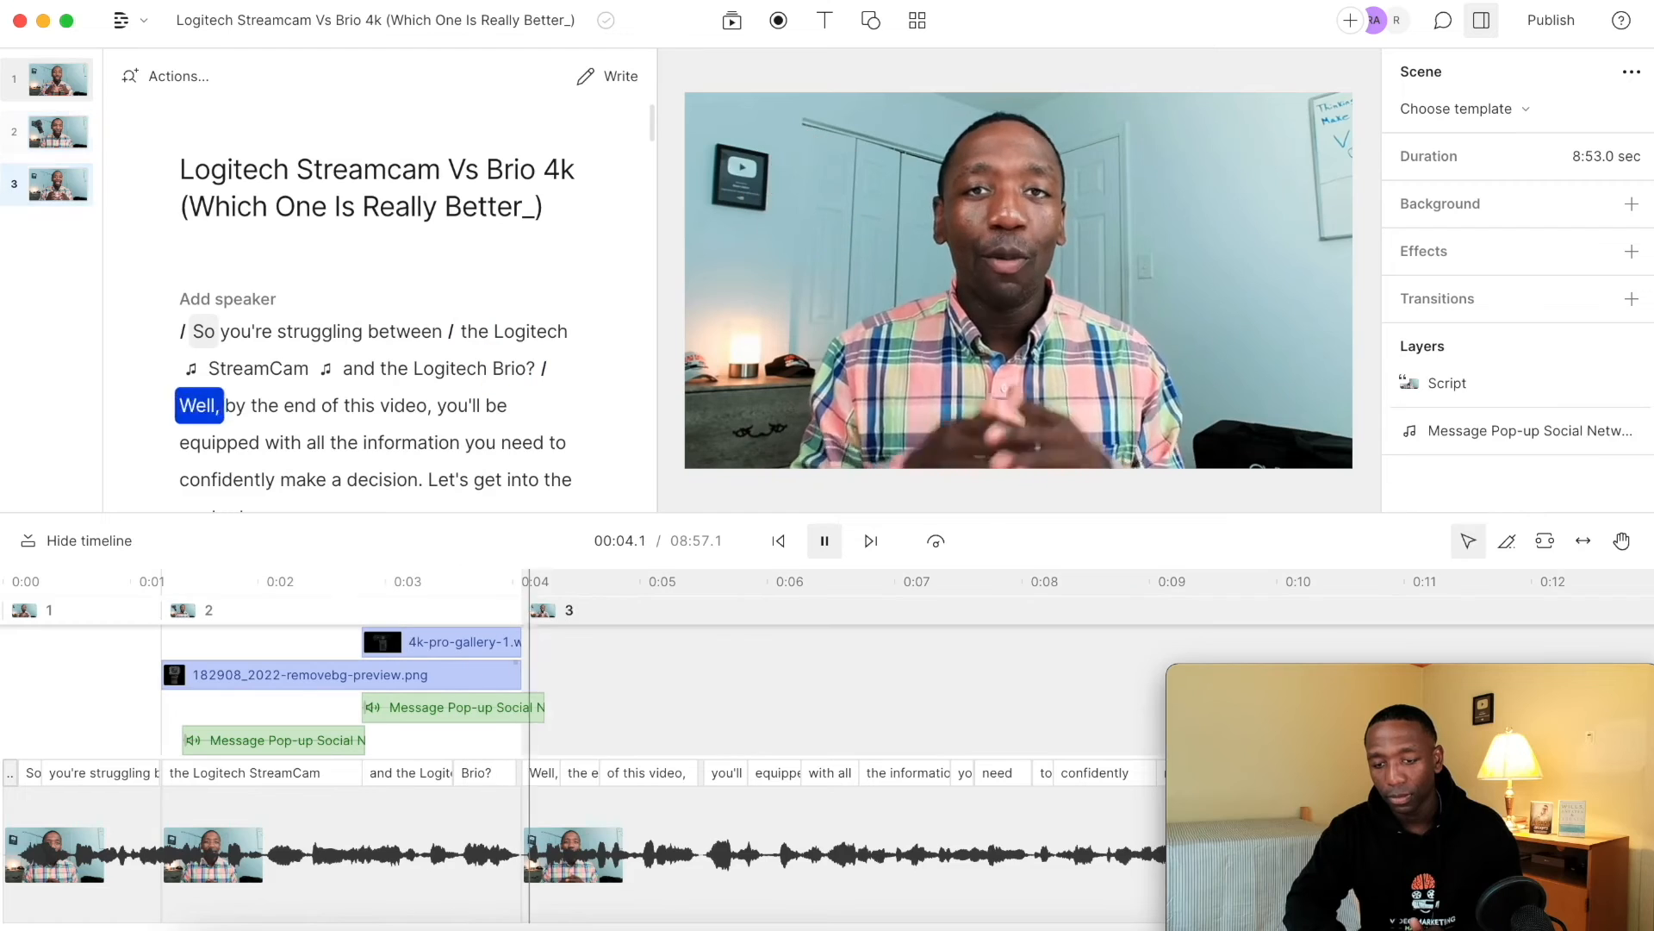
pyautogui.press('space')
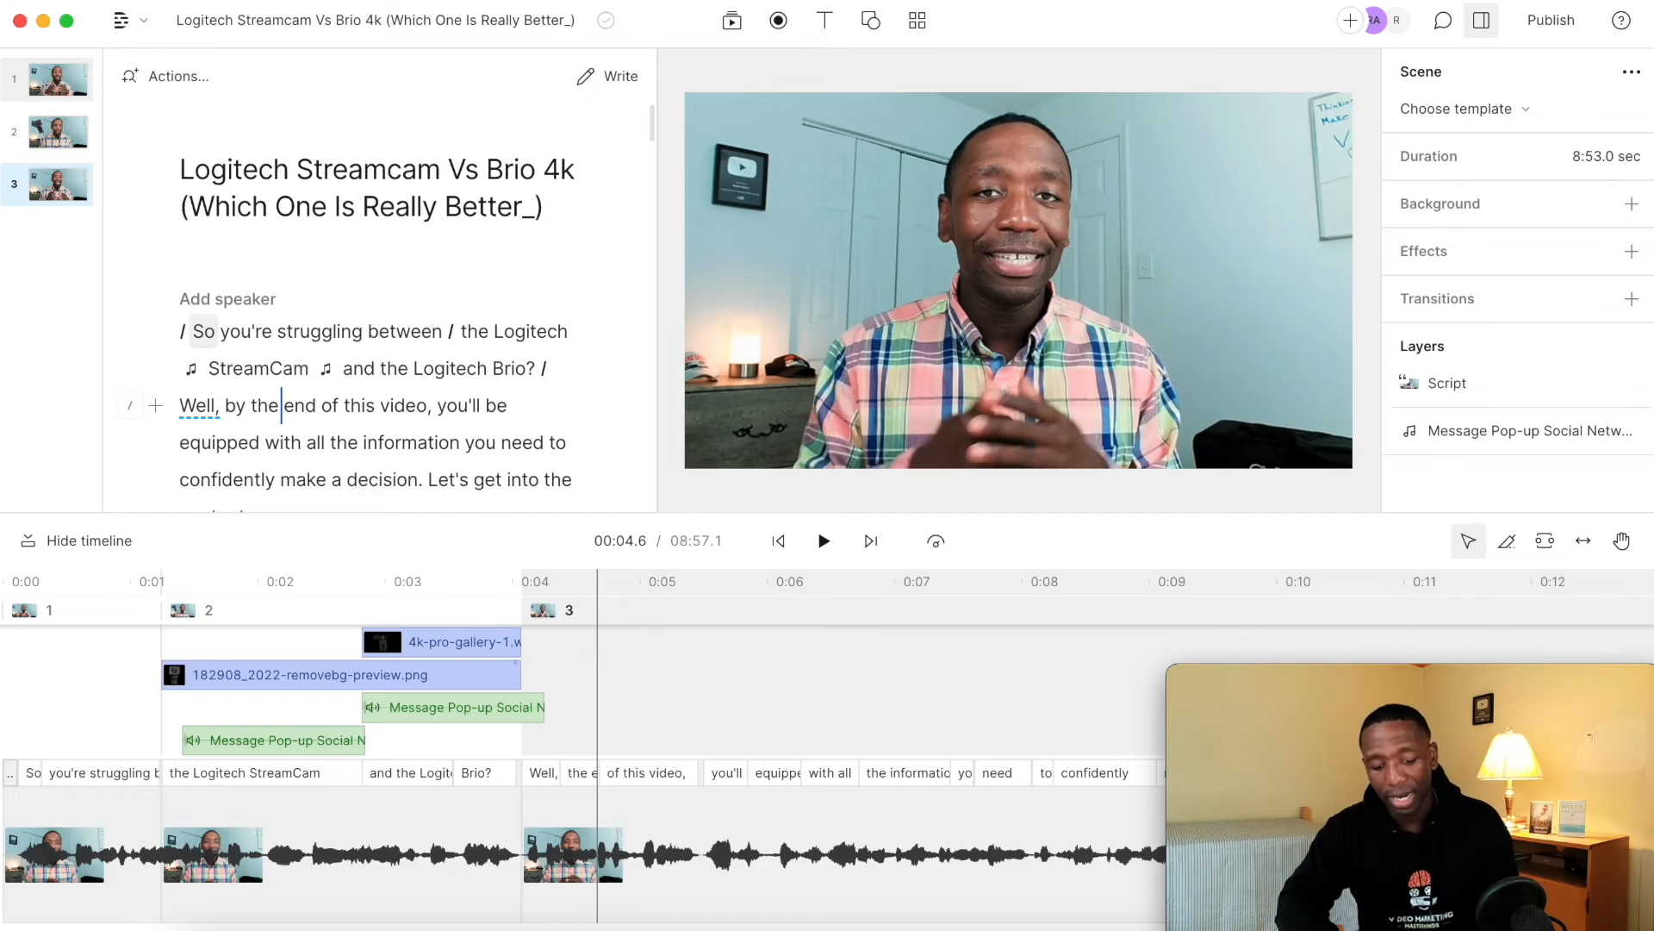
pyautogui.press('super+z')
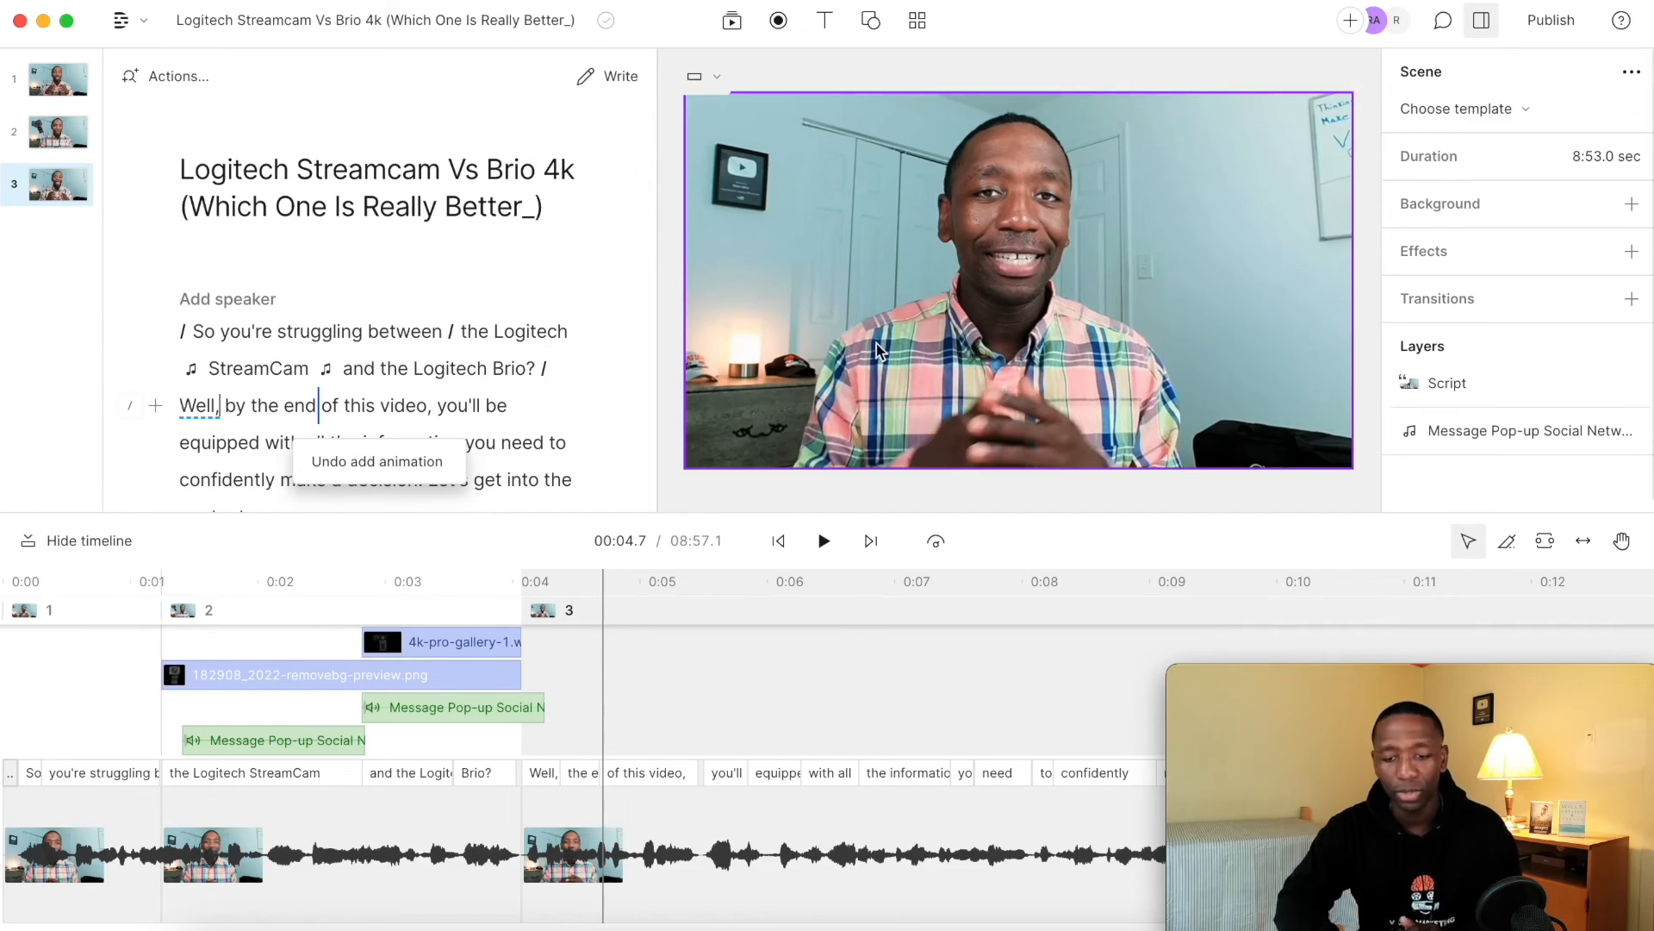
# Move the playhead to the start of the second scene and select the StreamCam image on the canvas.
pyautogui.click(466, 331)
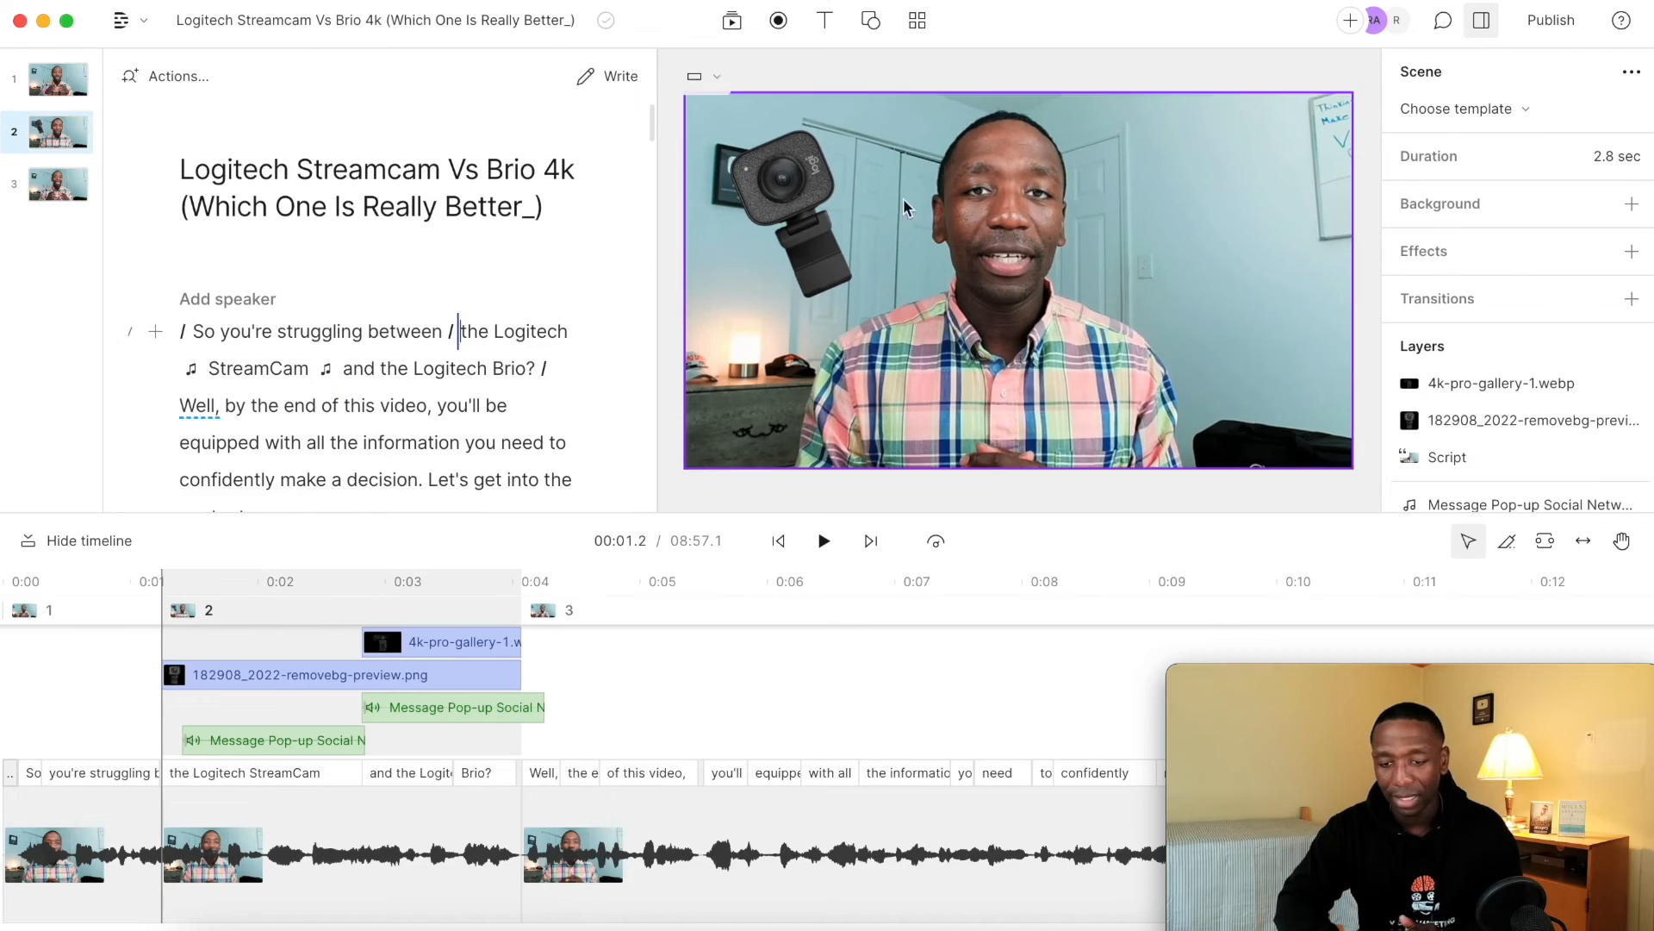
pyautogui.click(806, 196)
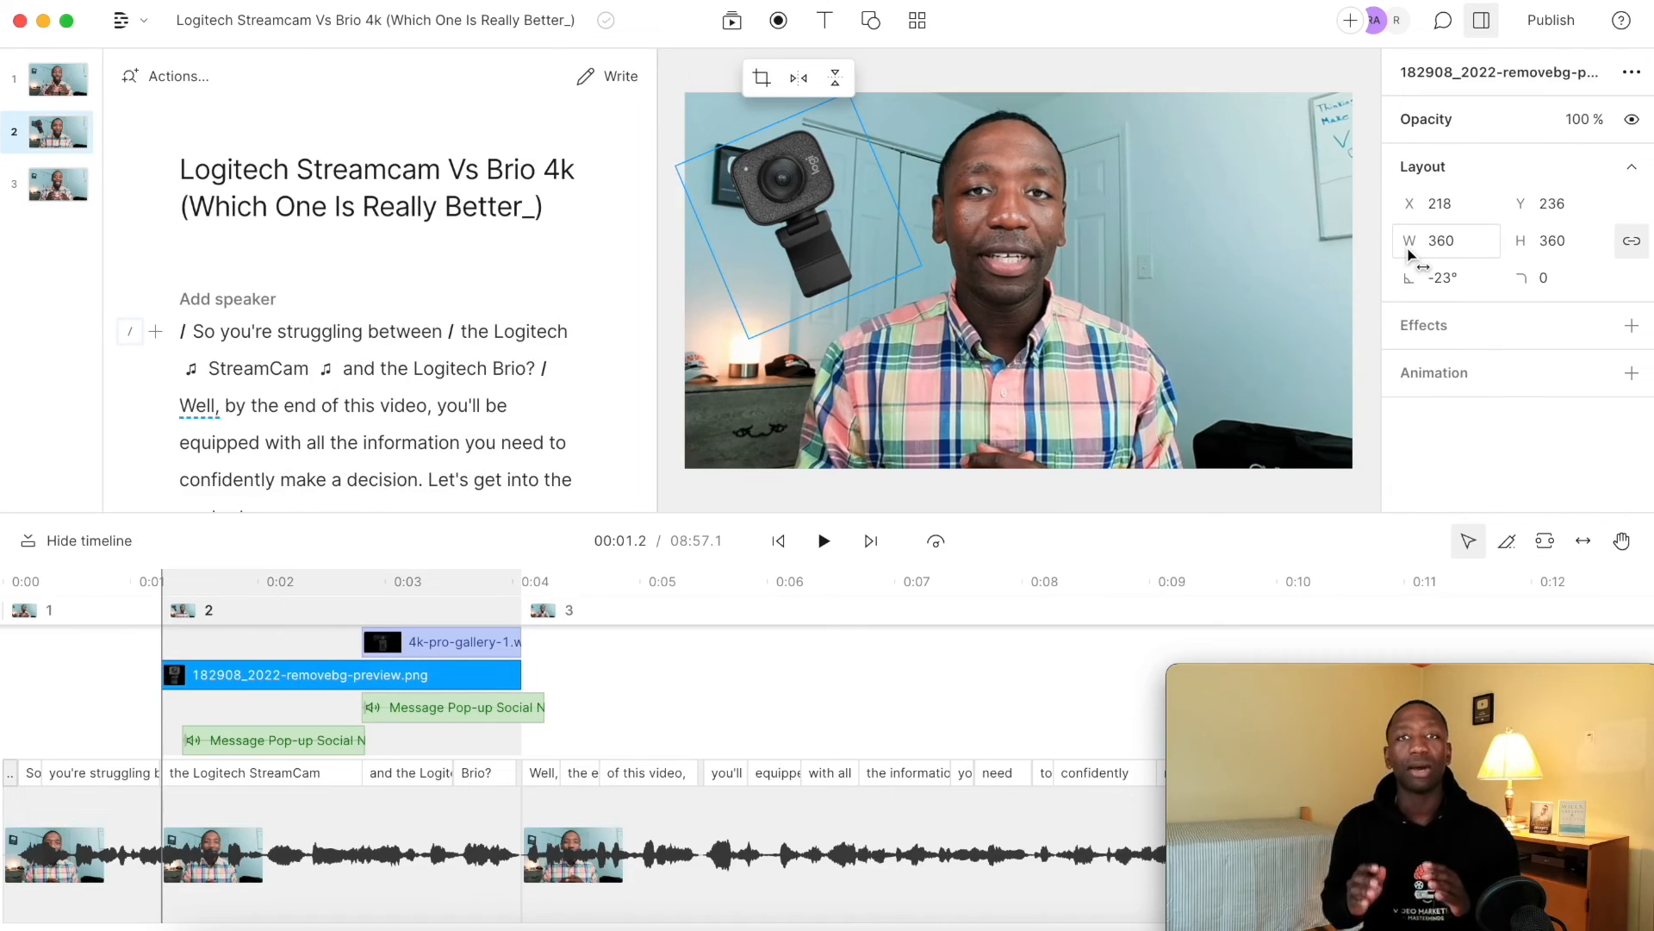